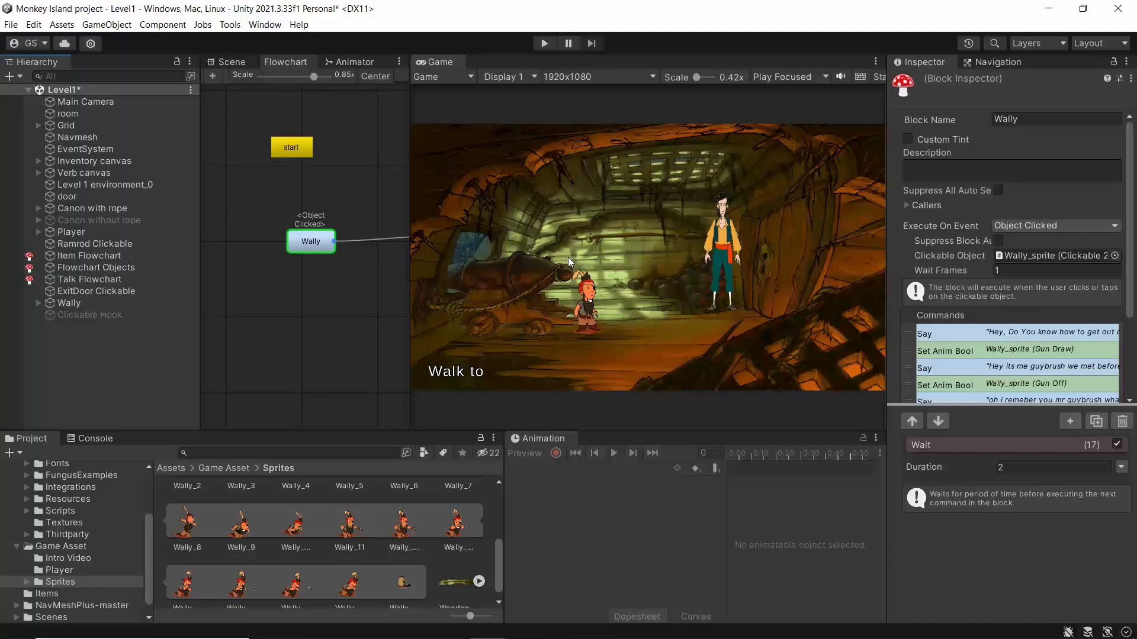
# Create a new Fungus Character object in the Level1 scene.
pyautogui.click(231, 25)
pyautogui.moveTo(278, 40)
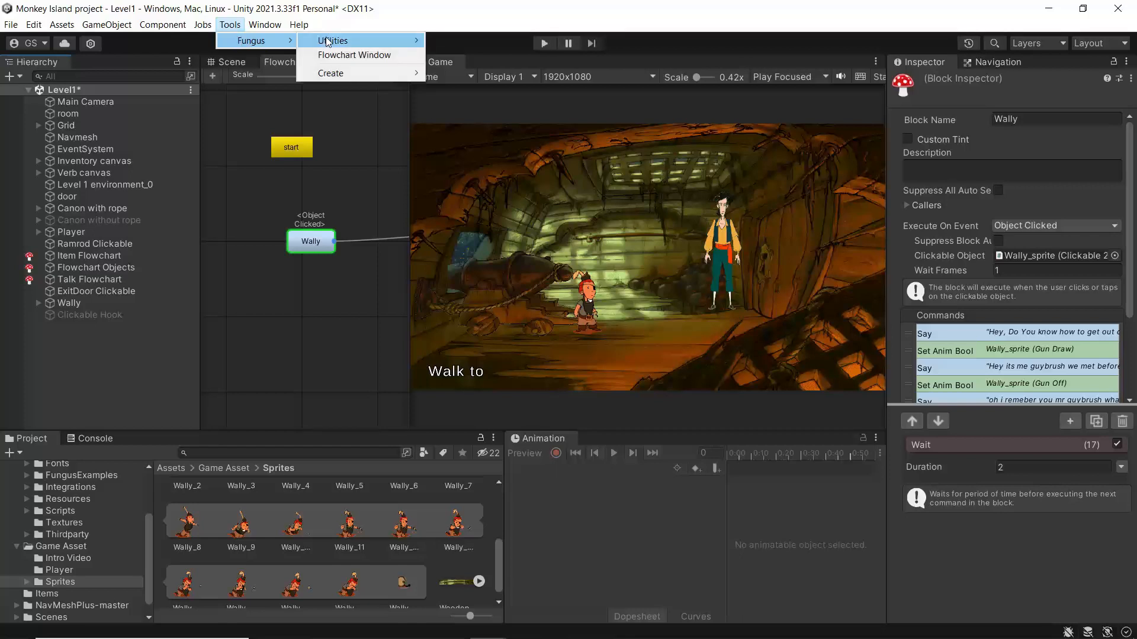
pyautogui.moveTo(327, 42)
pyautogui.moveTo(339, 70)
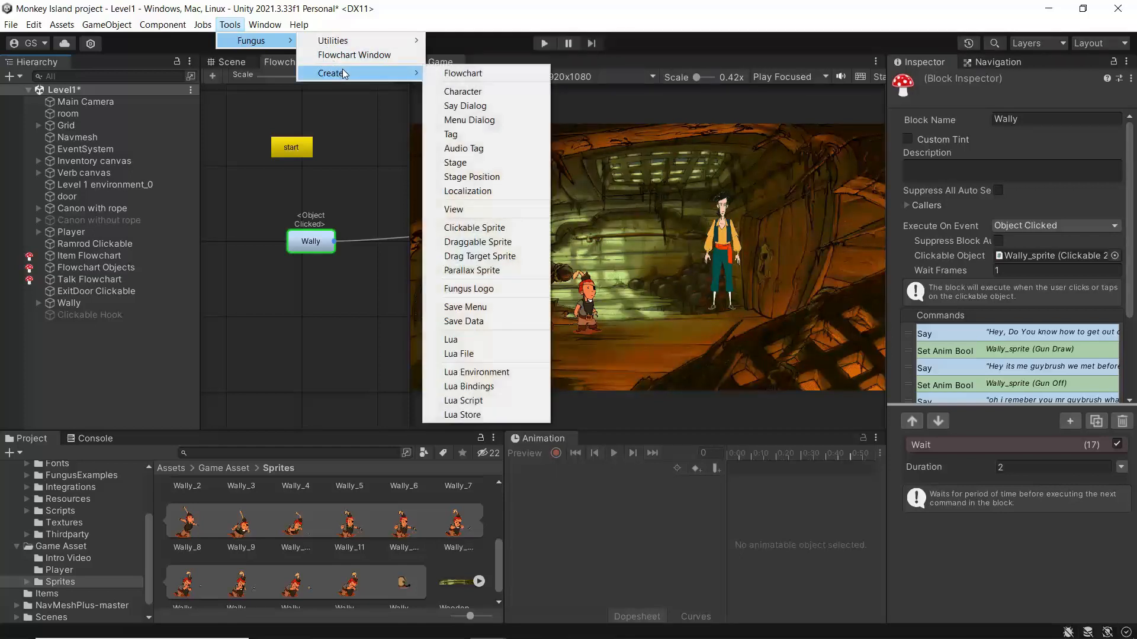
pyautogui.click(463, 92)
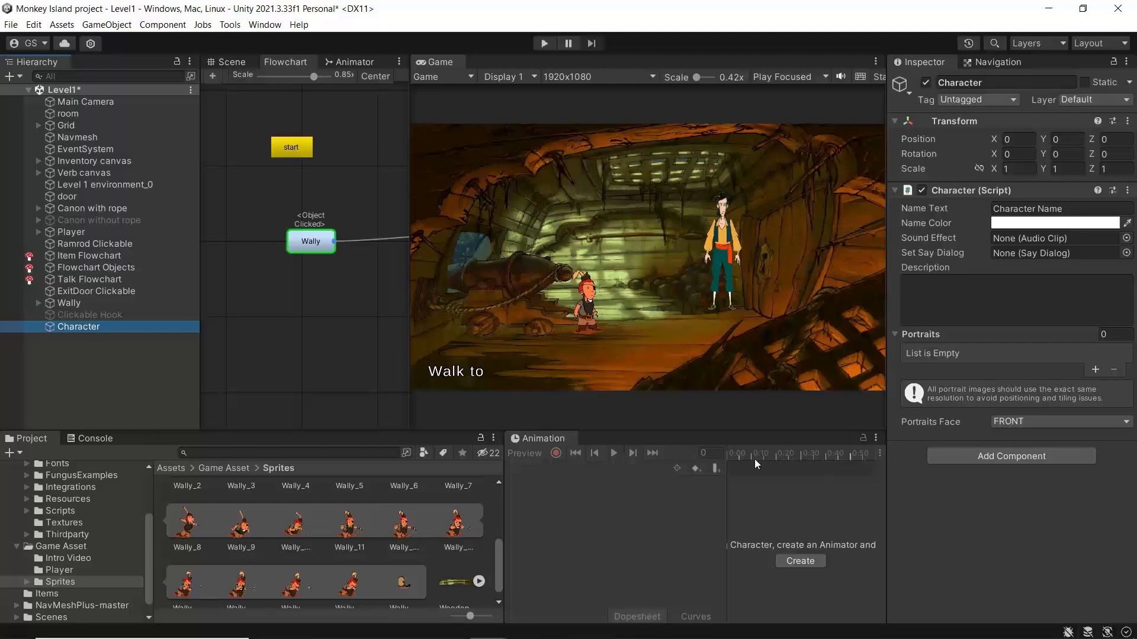
# Set the new character's name text to Guybrush and rename its object Guybrush Character.
pyautogui.click(1014, 214)
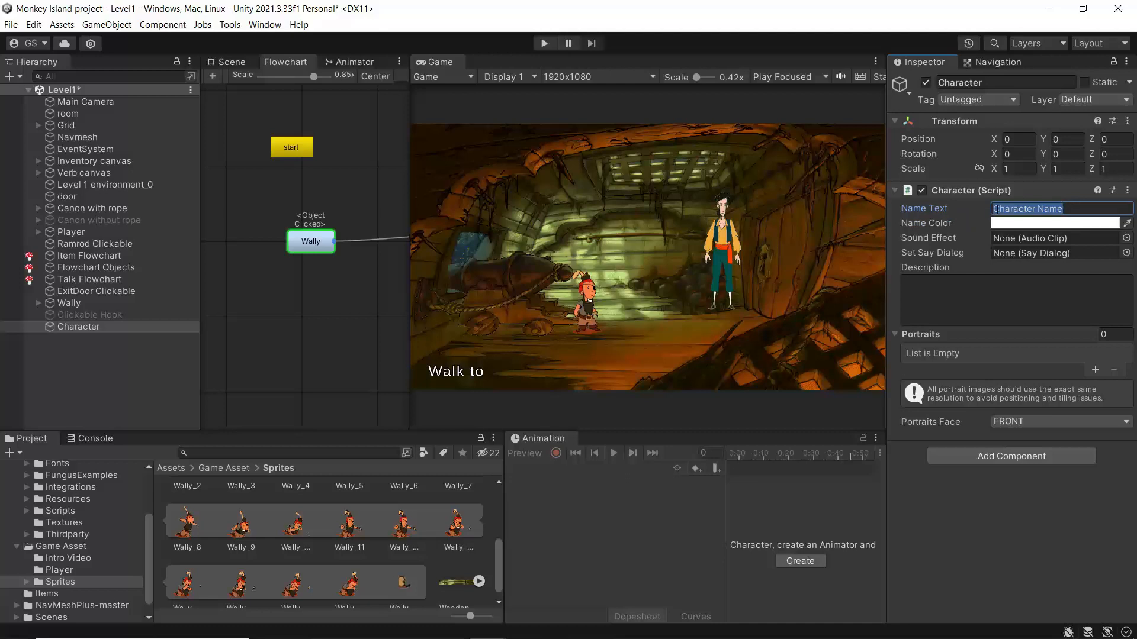
pyautogui.write('Guybru')
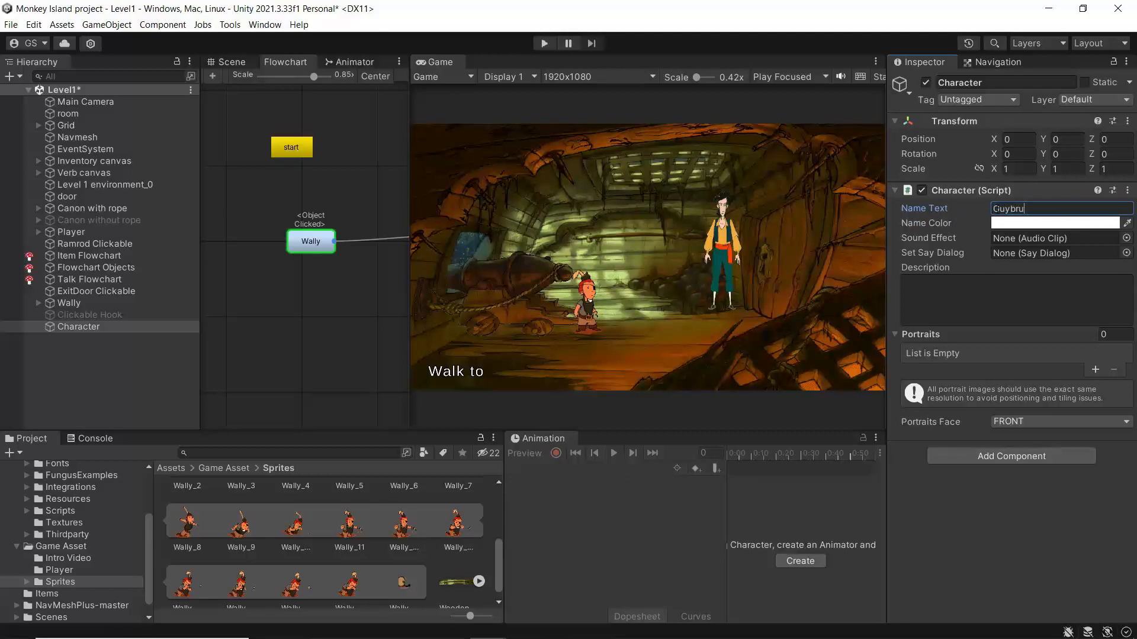
pyautogui.write('sh')
pyautogui.click(946, 502)
pyautogui.click(940, 83)
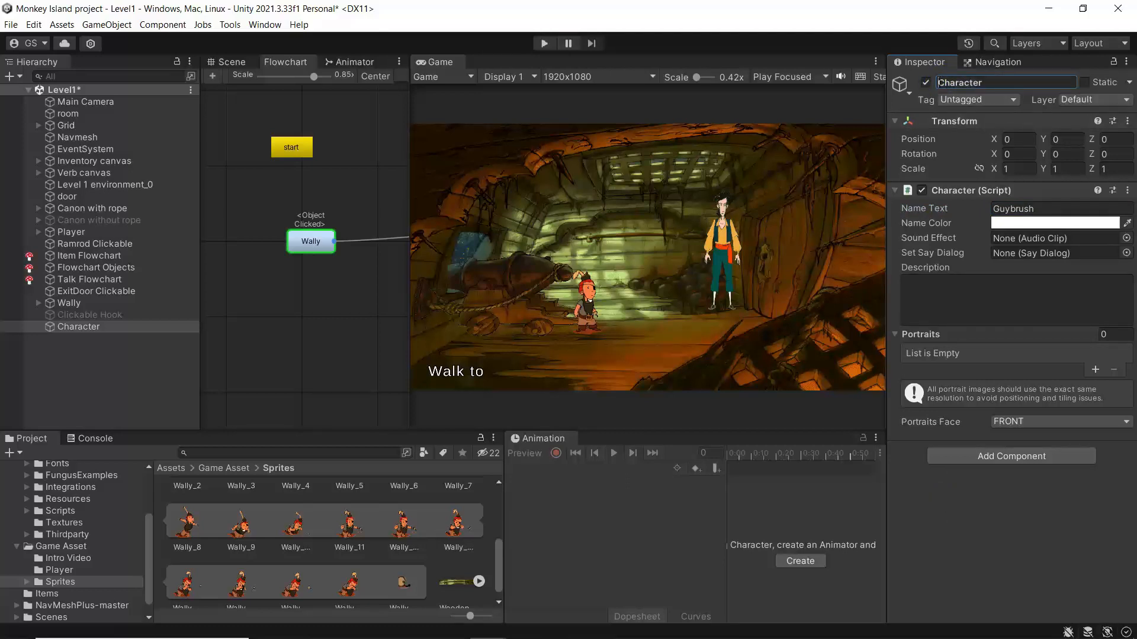
pyautogui.write('Guybrush')
pyautogui.press('Return')
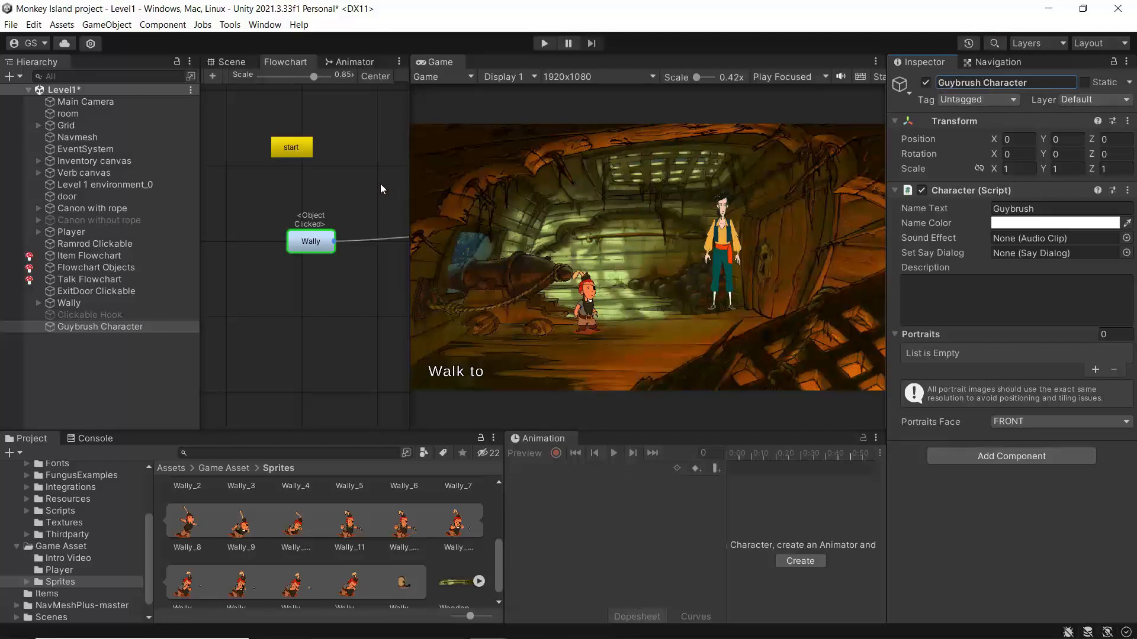
# Duplicate the Guybrush Character object and rename the copy Wally Character.
pyautogui.click(75, 326)
pyautogui.hotkey('ctrl', 'd')
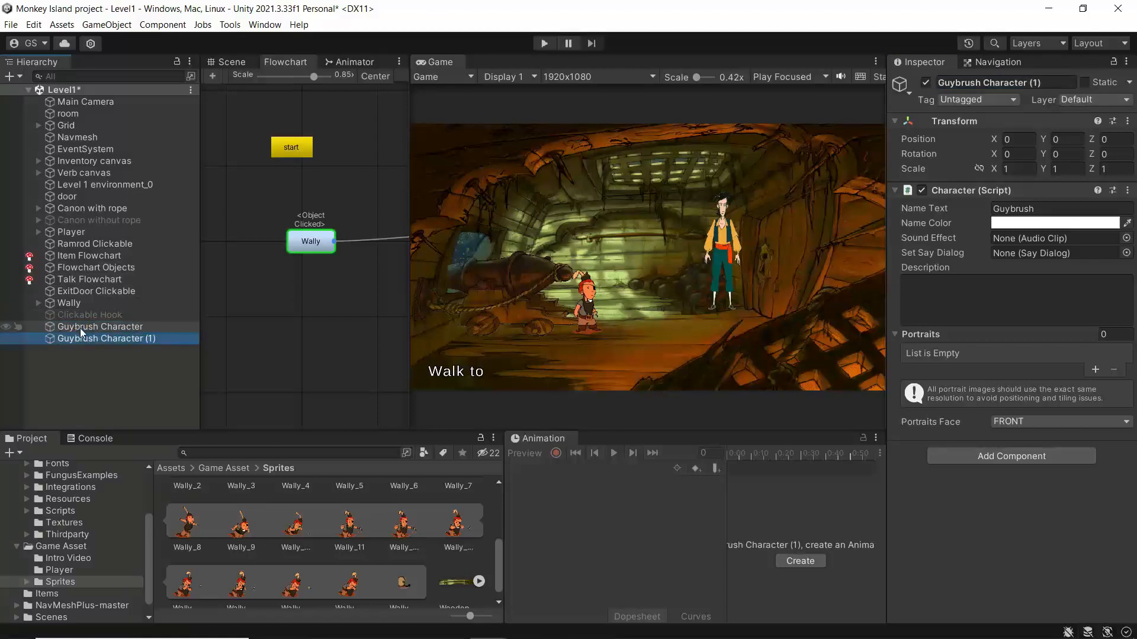
pyautogui.rightClick(93, 339)
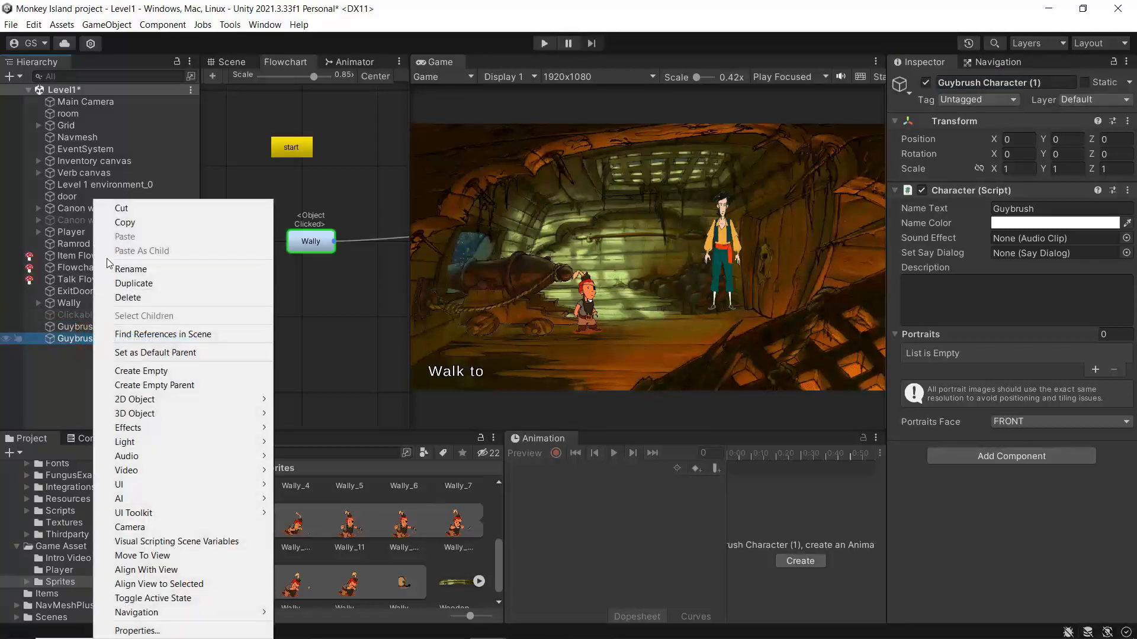
pyautogui.click(118, 268)
pyautogui.moveTo(98, 340); pyautogui.dragTo(52, 342)
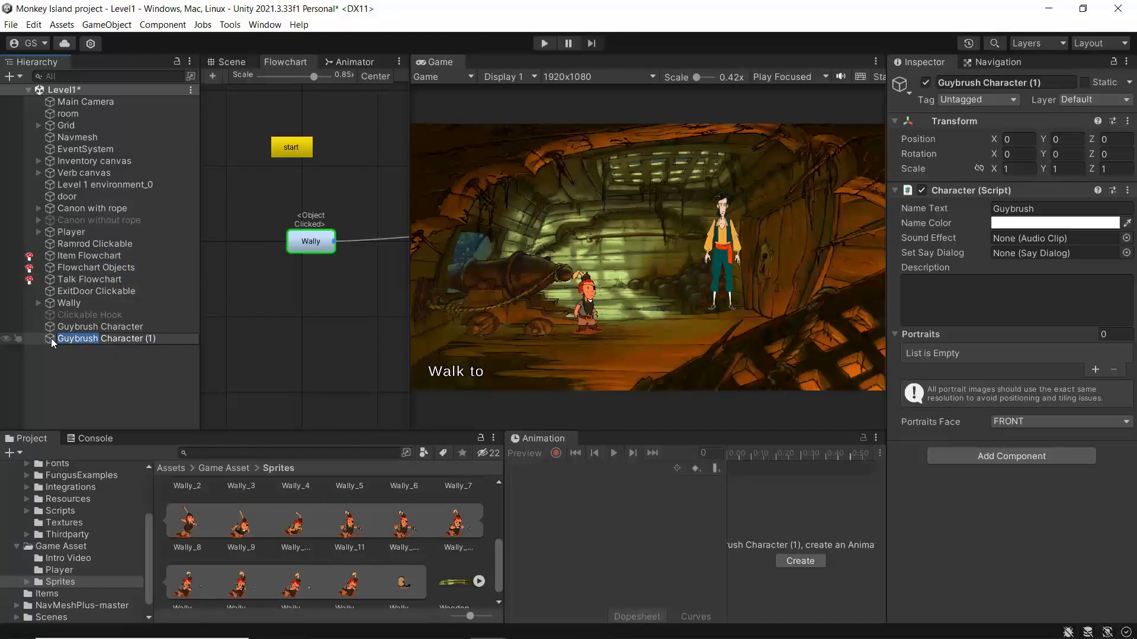
pyautogui.write('Wally')
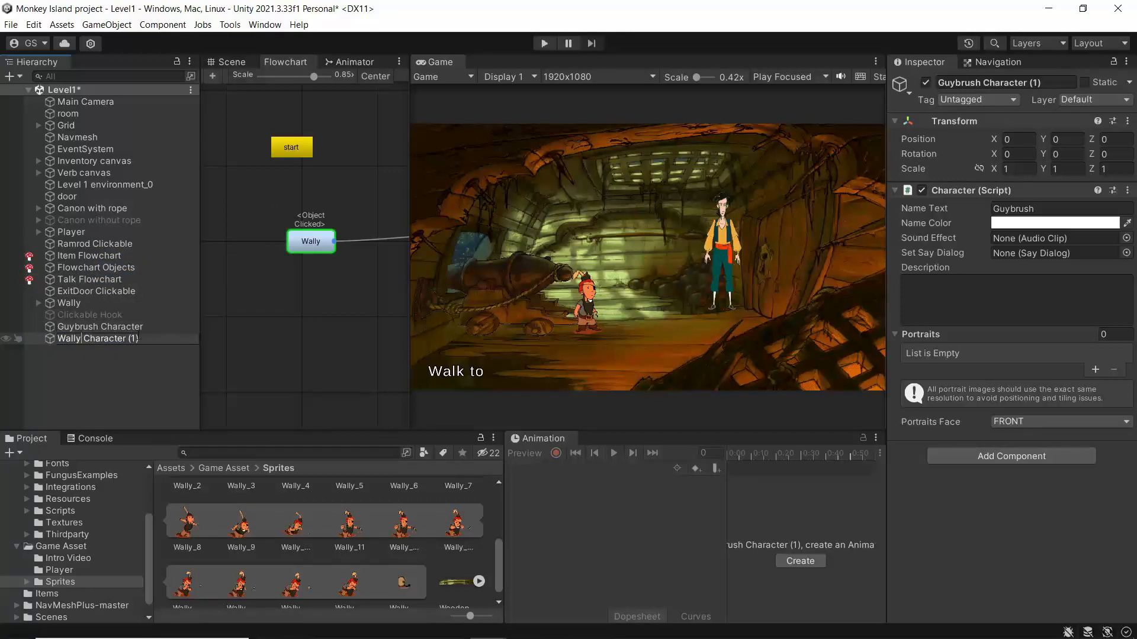
pyautogui.click(141, 339)
pyautogui.press('BackSpace')
pyautogui.press('BackSpace')
pyautogui.press('BackSpace')
pyautogui.press('Return')
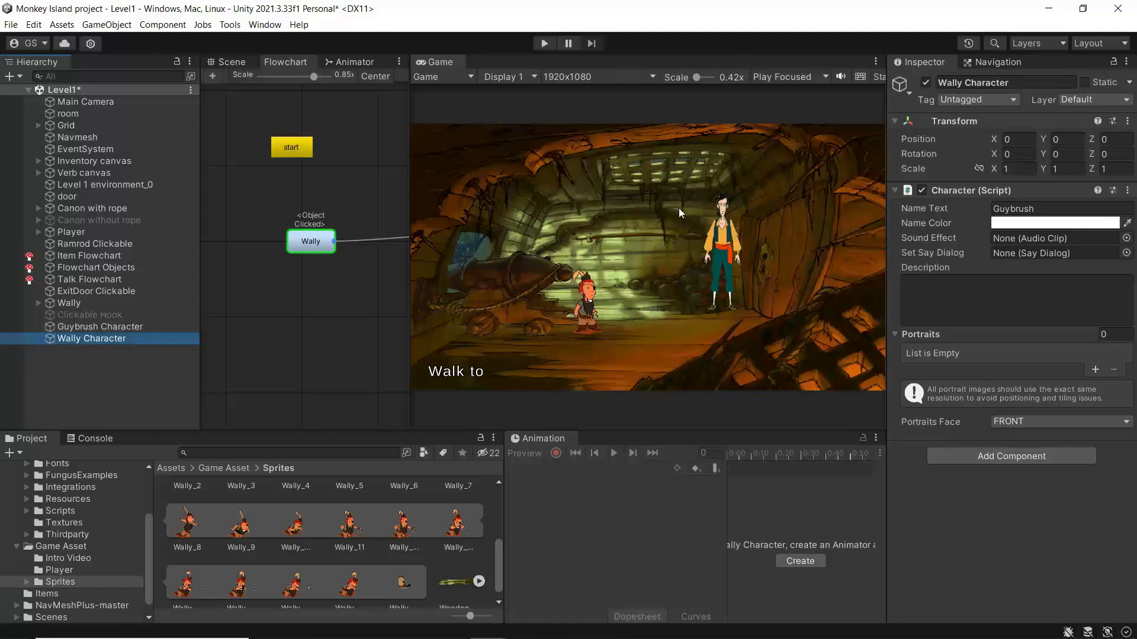
# Set the name text in Wally Character's Character script to Wally.
pyautogui.moveTo(1041, 209); pyautogui.dragTo(1009, 207)
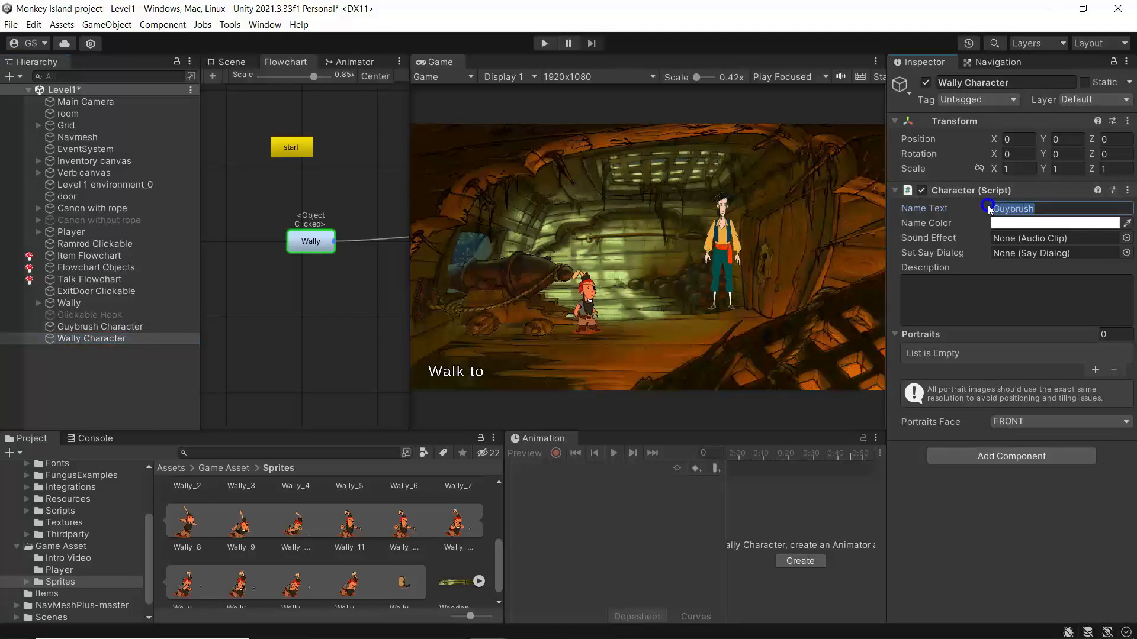
pyautogui.write('Wally')
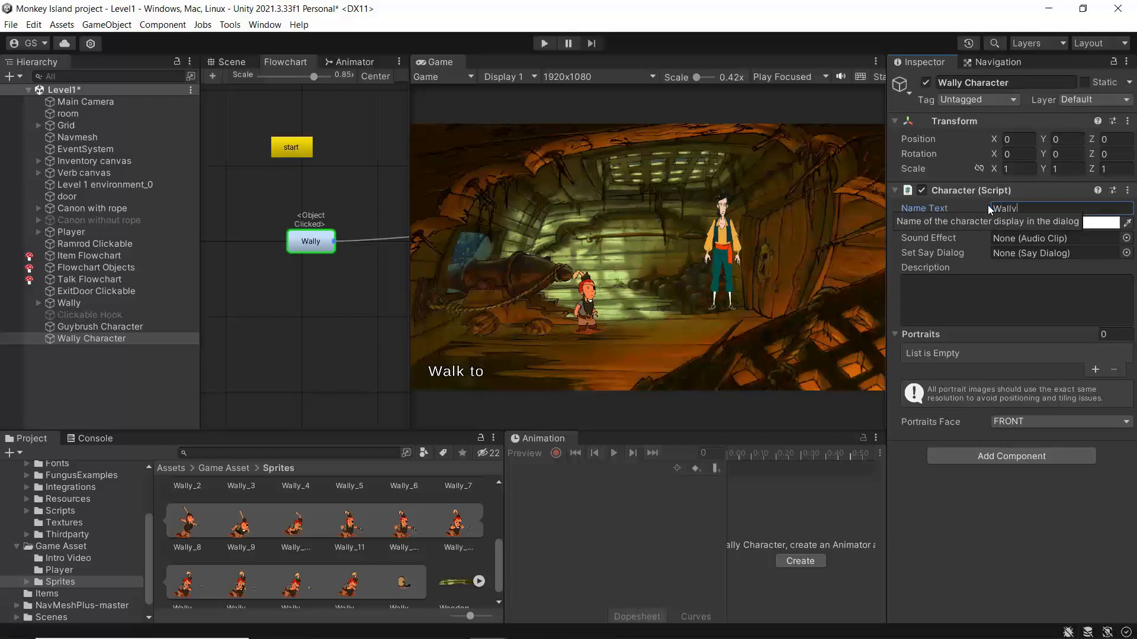
pyautogui.click(950, 537)
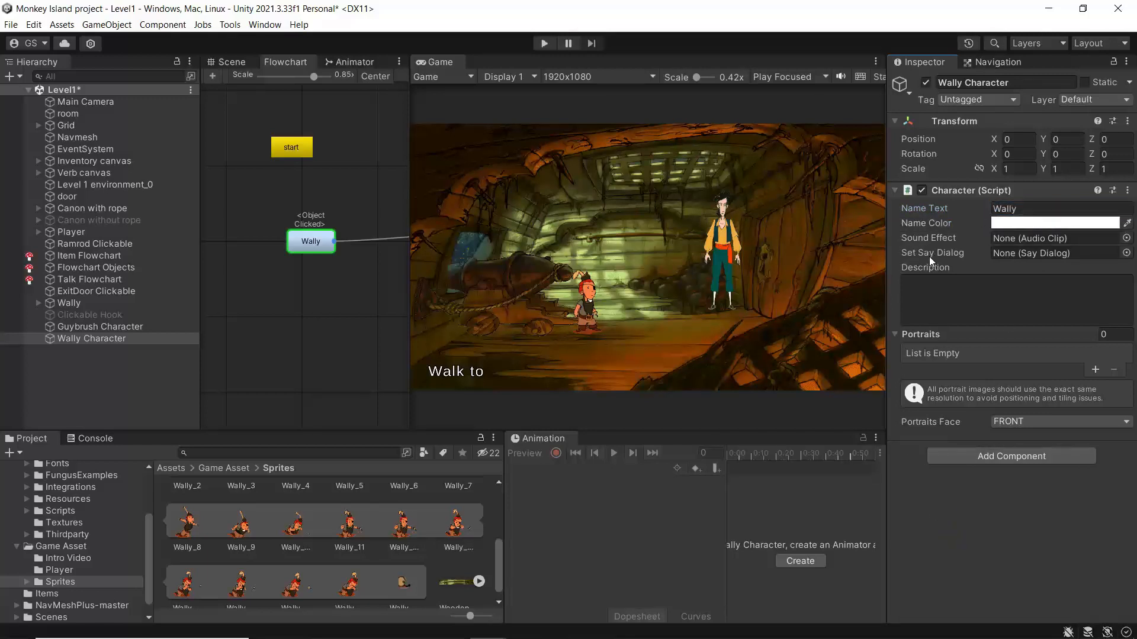
# Create a Fungus Say Dialog object in the scene.
pyautogui.moveTo(922, 257)
pyautogui.click(230, 25)
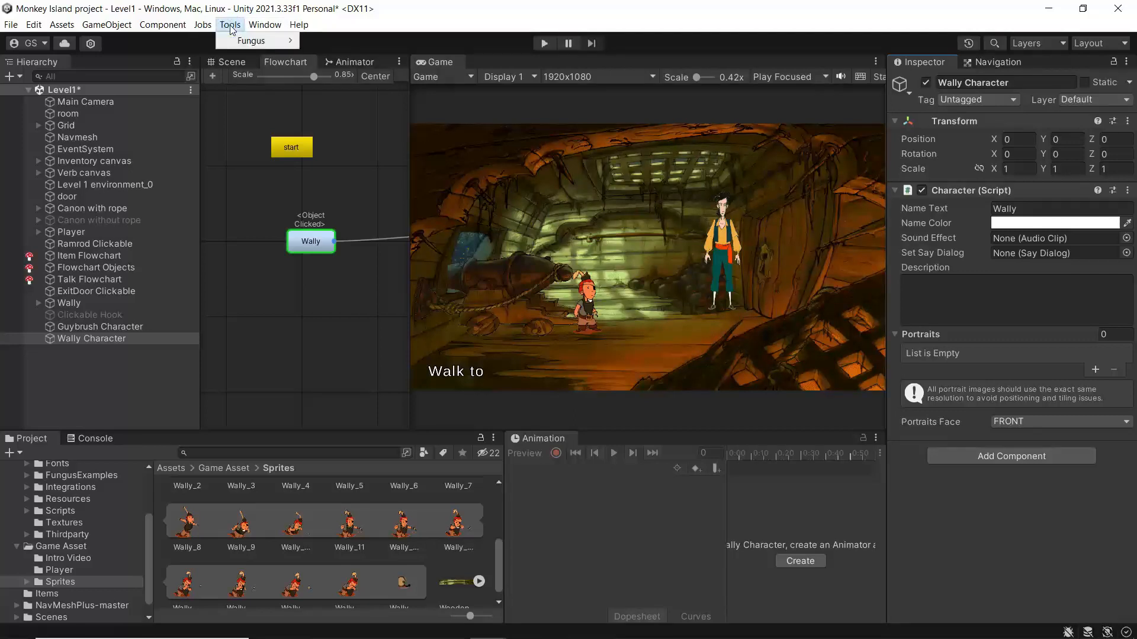
pyautogui.moveTo(255, 40)
pyautogui.moveTo(353, 70)
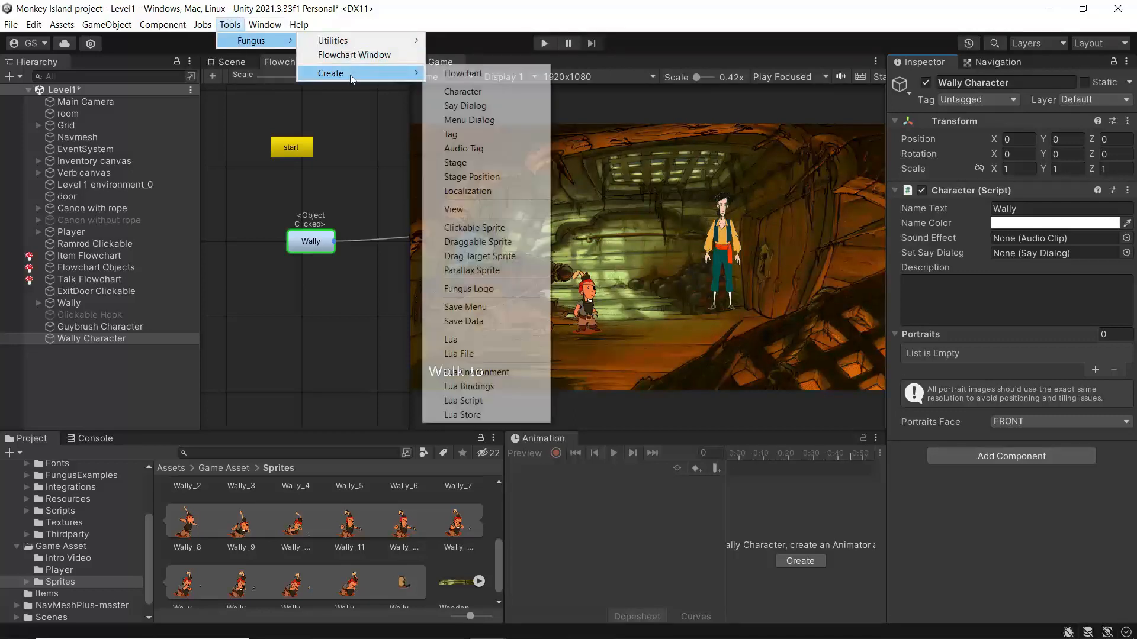
pyautogui.click(461, 107)
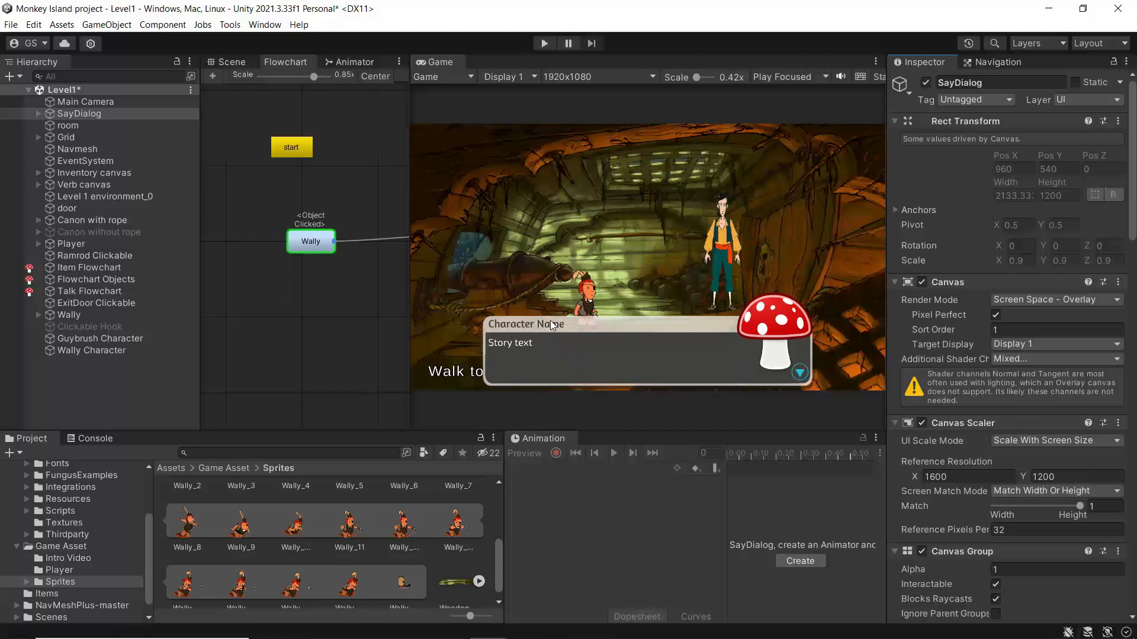
# Review the Character script settings of the Wally Character and Guybrush Character objects.
pyautogui.click(78, 351)
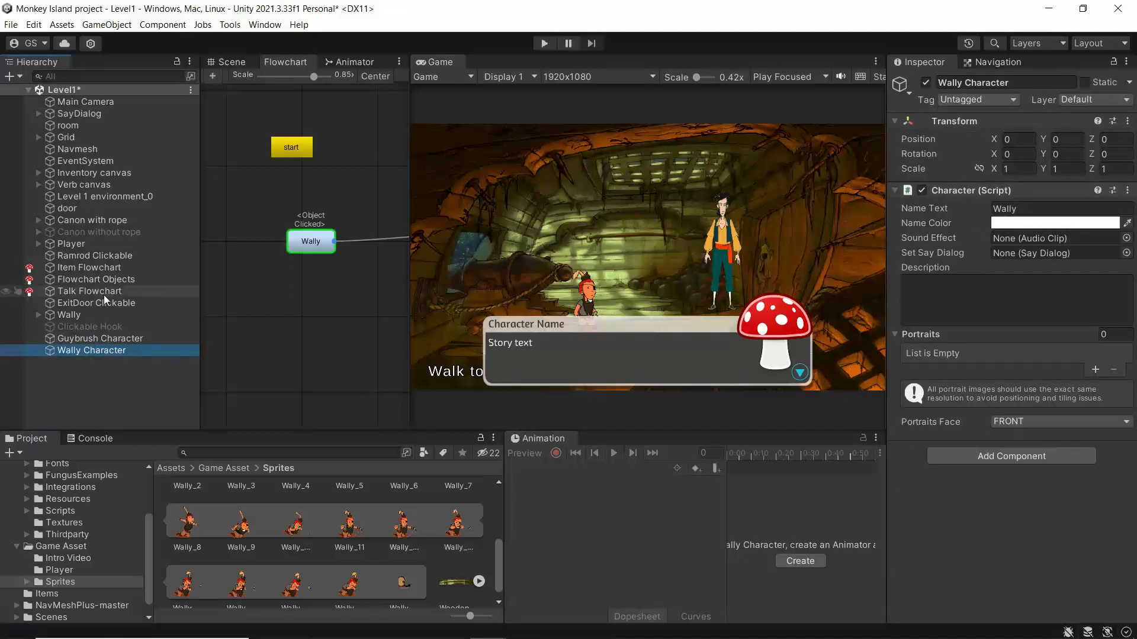
pyautogui.click(97, 339)
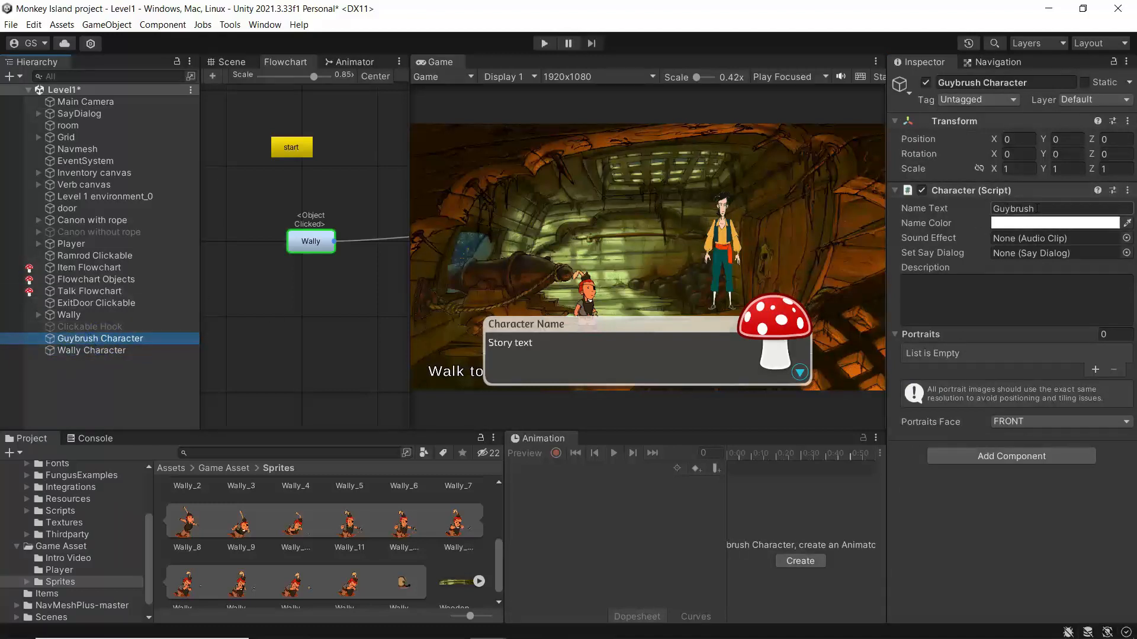
pyautogui.click(74, 351)
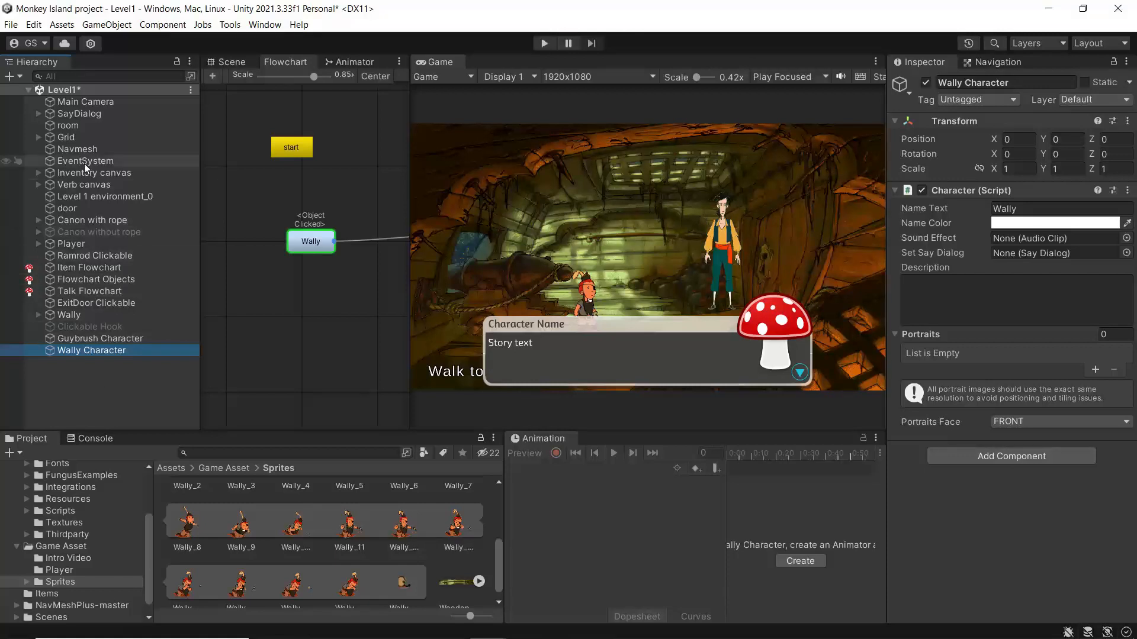
# Rename the SayDialog object Guybrush SayDialog.
pyautogui.click(60, 115)
pyautogui.rightClick(60, 116)
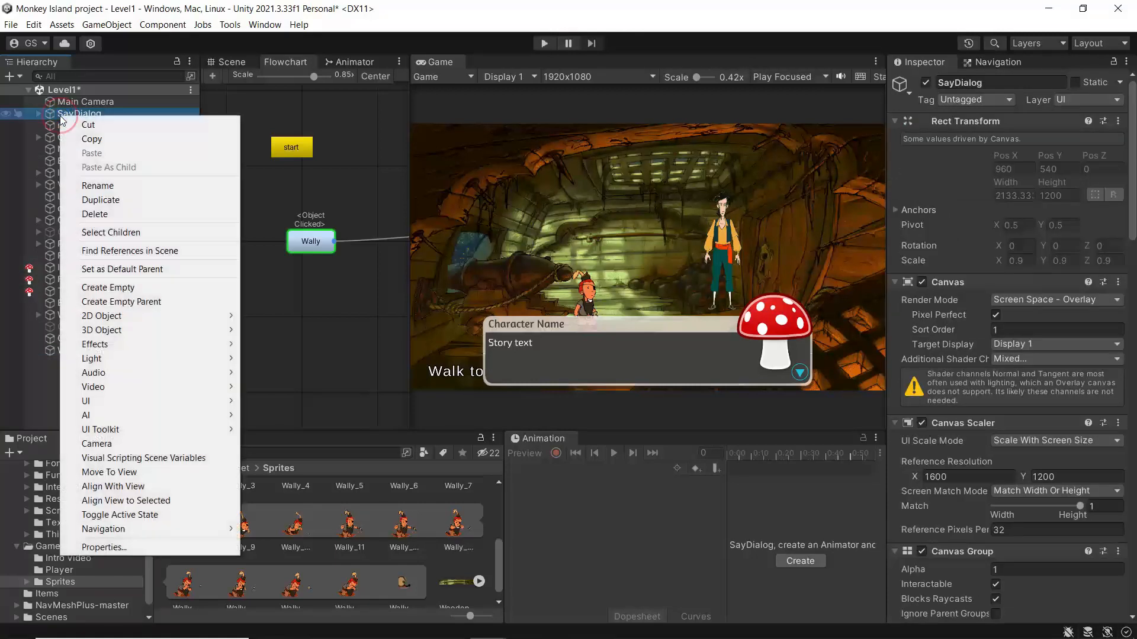
pyautogui.click(76, 186)
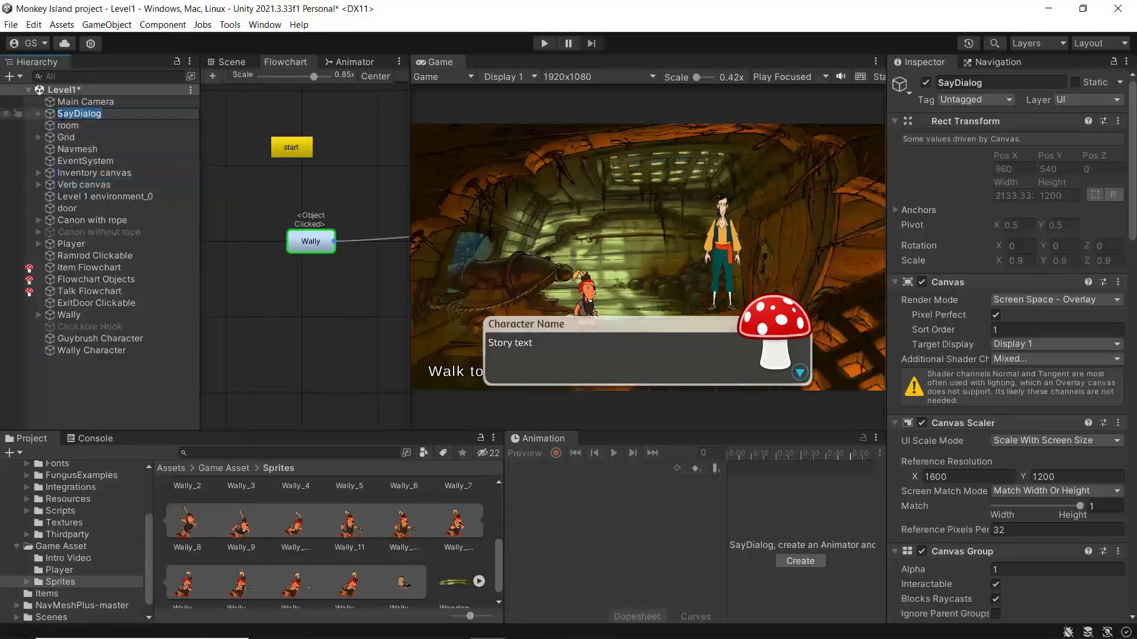
pyautogui.click(60, 114)
pyautogui.write('Guybrush')
pyautogui.press('Return')
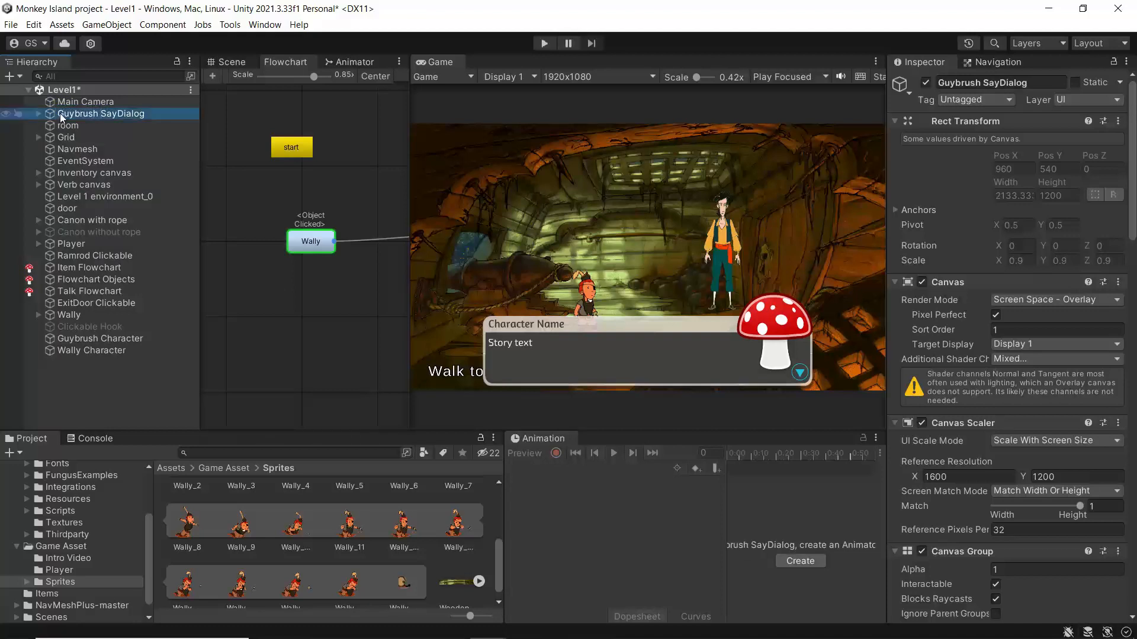
# Examine Guybrush SayDialog's Say Dialog, Writer, Writer Audio and Dialog Input components, and expand its Panel to show the child objects.
pyautogui.click(39, 114)
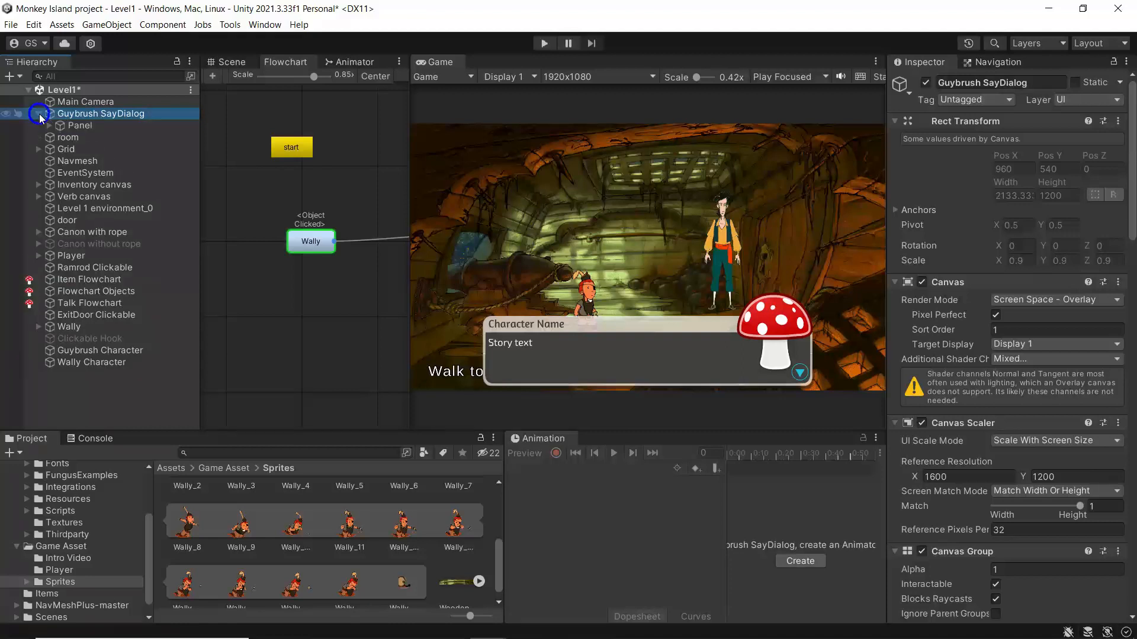
pyautogui.click(69, 123)
pyautogui.click(77, 115)
pyautogui.scroll(-10, 1006, 276)
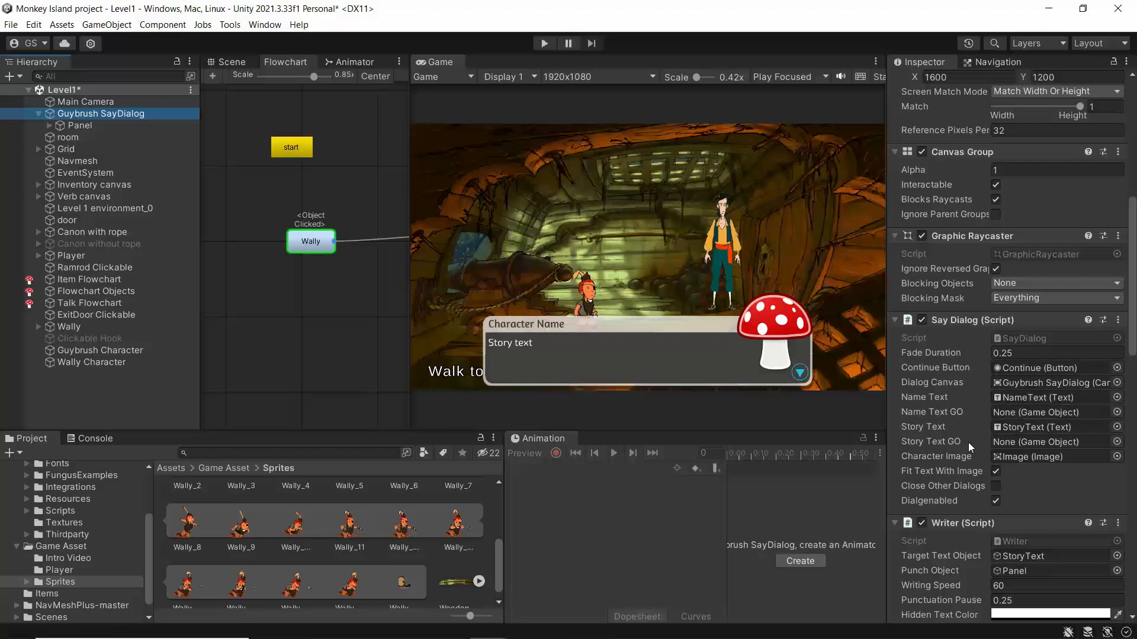
pyautogui.scroll(-2, 968, 442)
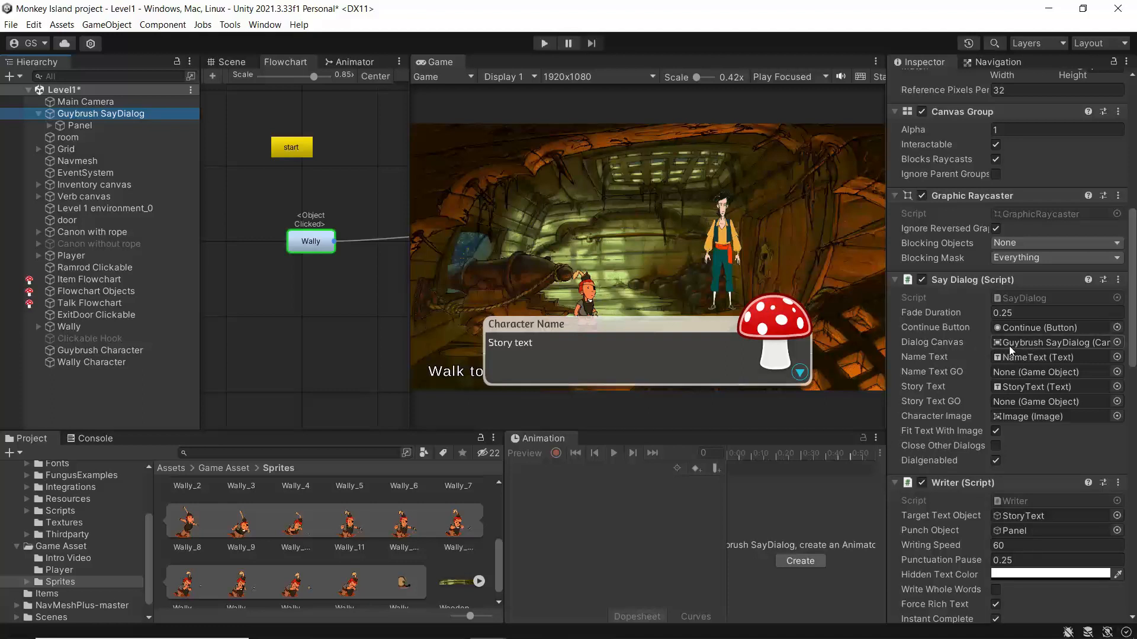
pyautogui.scroll(-4, 925, 454)
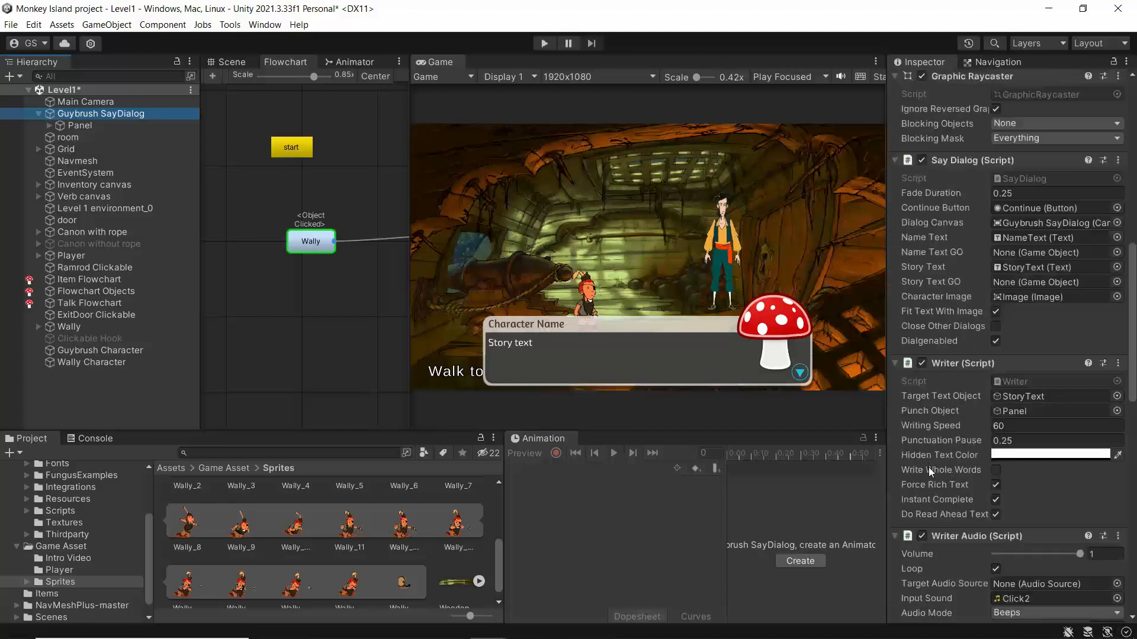
pyautogui.scroll(-3, 930, 467)
pyautogui.scroll(-4, 940, 536)
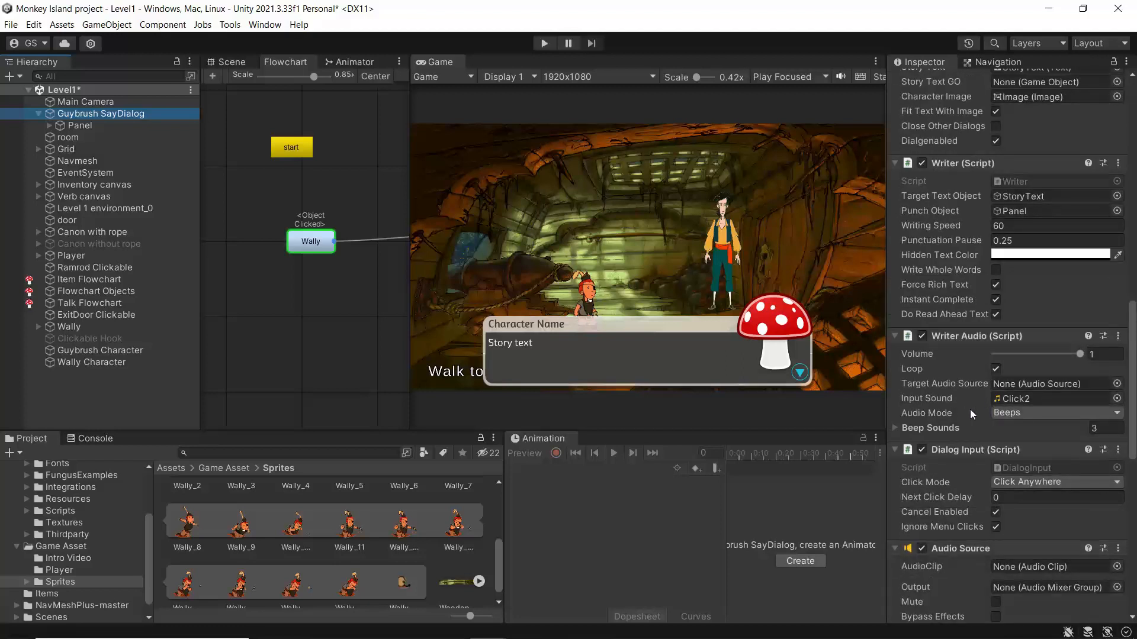
pyautogui.scroll(-4, 946, 502)
pyautogui.scroll(-8, 946, 520)
pyautogui.scroll(8, 947, 520)
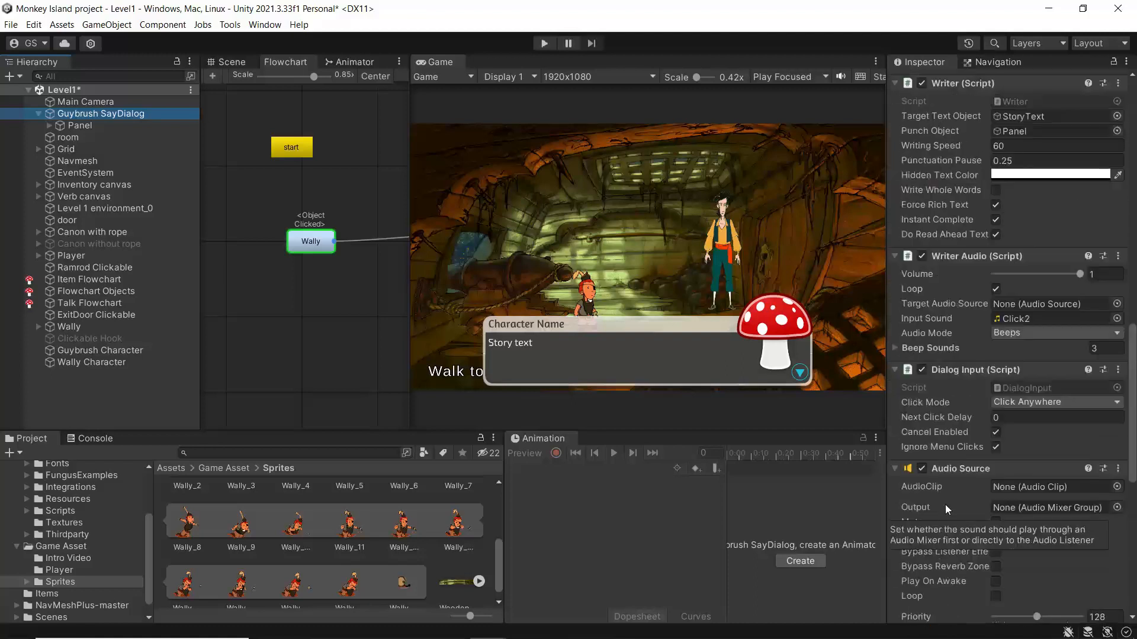
pyautogui.scroll(4, 945, 505)
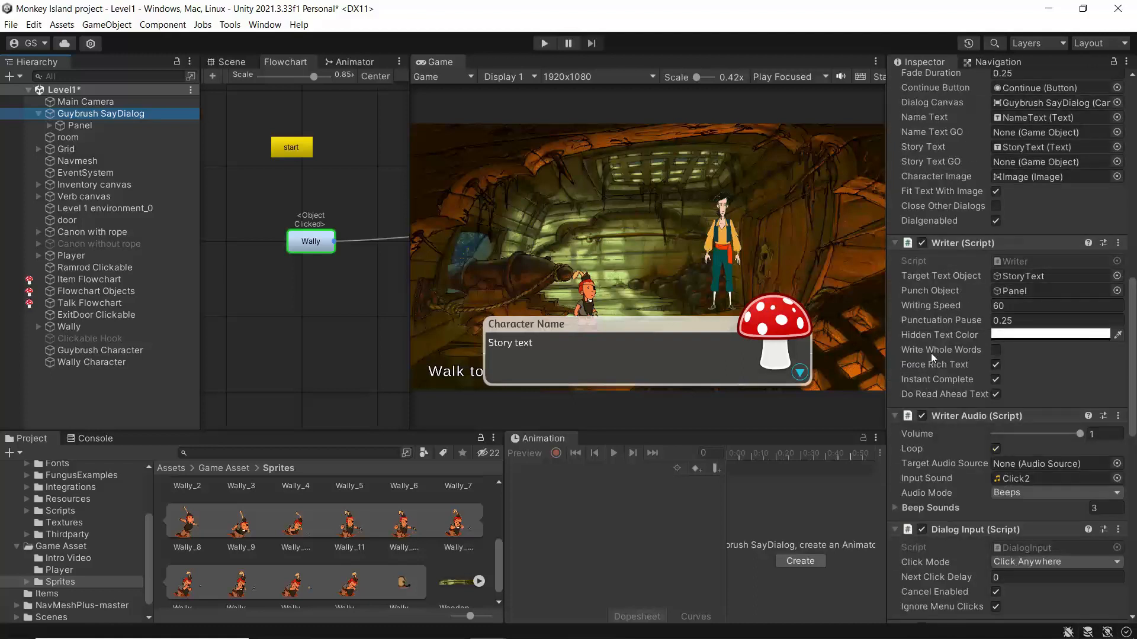
pyautogui.scroll(3, 931, 353)
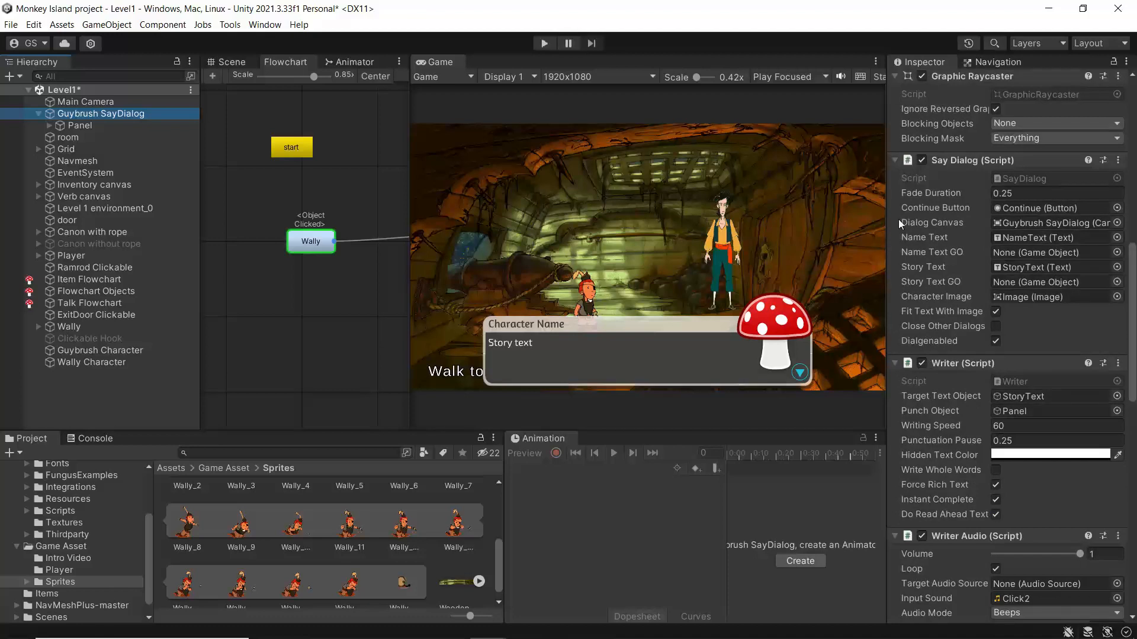
pyautogui.scroll(2, 915, 250)
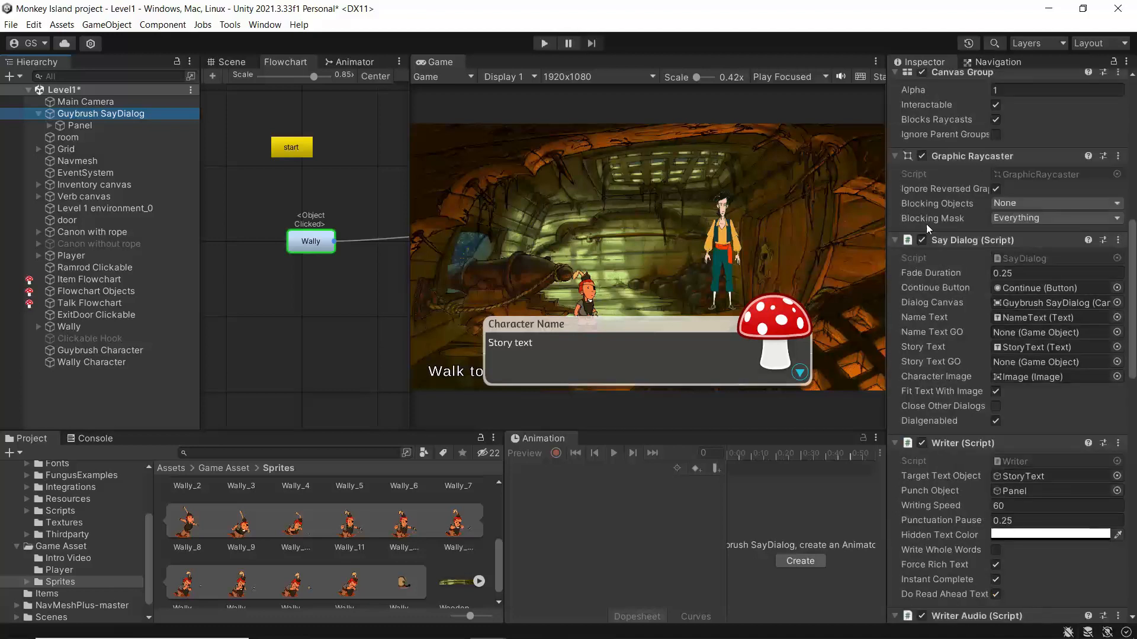
pyautogui.scroll(5, 926, 224)
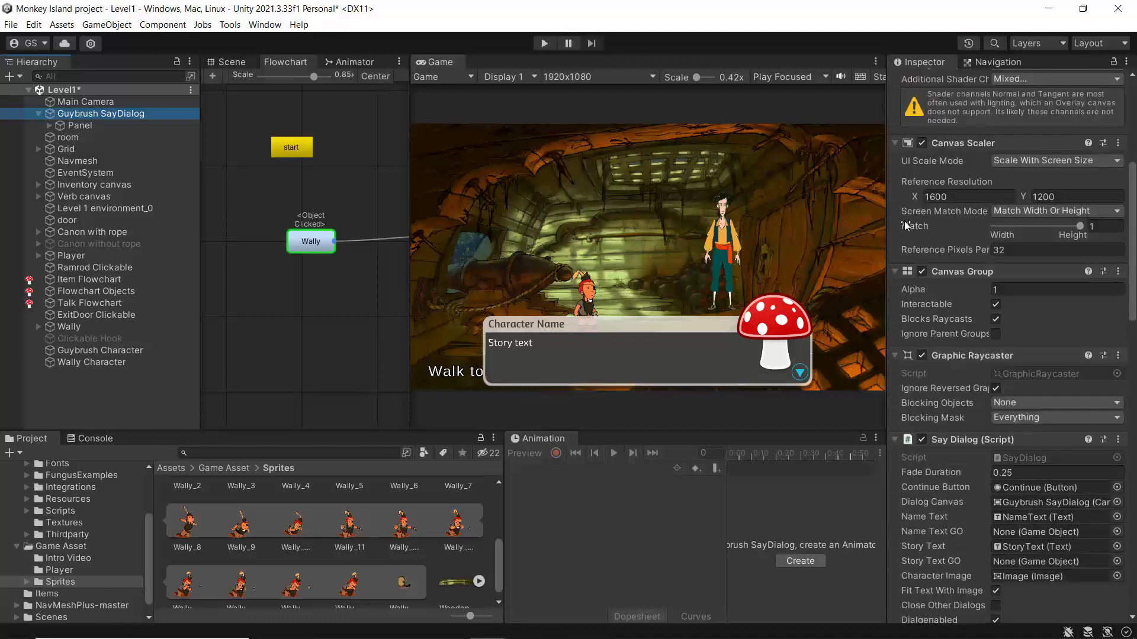
pyautogui.click(49, 125)
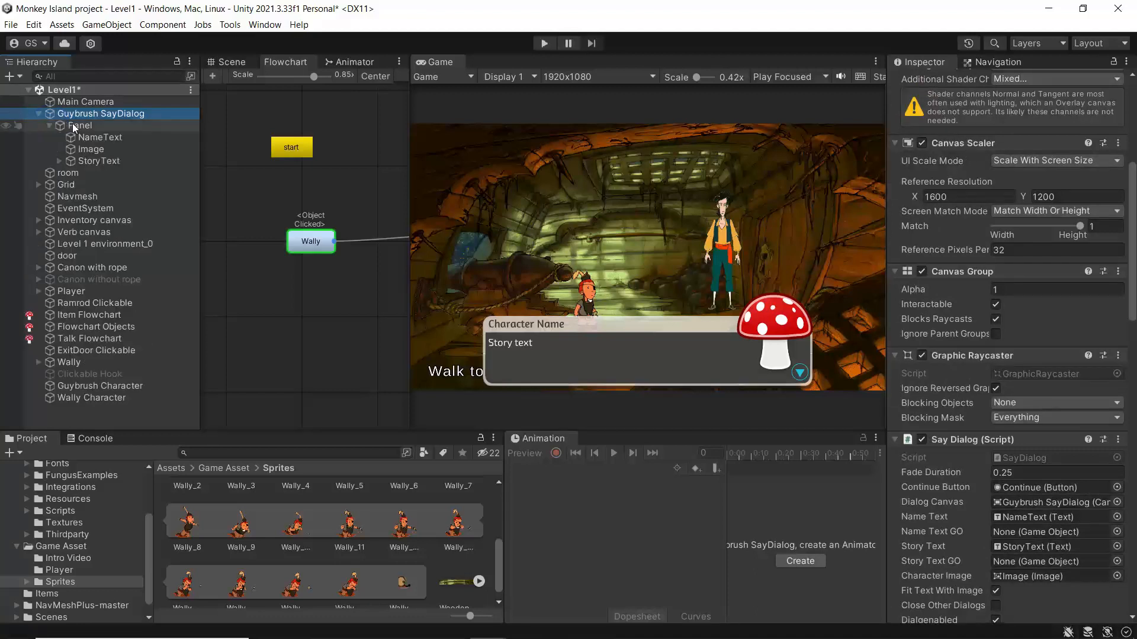
# Examine the components of Panel, NameText and StoryText, and expand StoryText to show its Continue child.
pyautogui.click(74, 125)
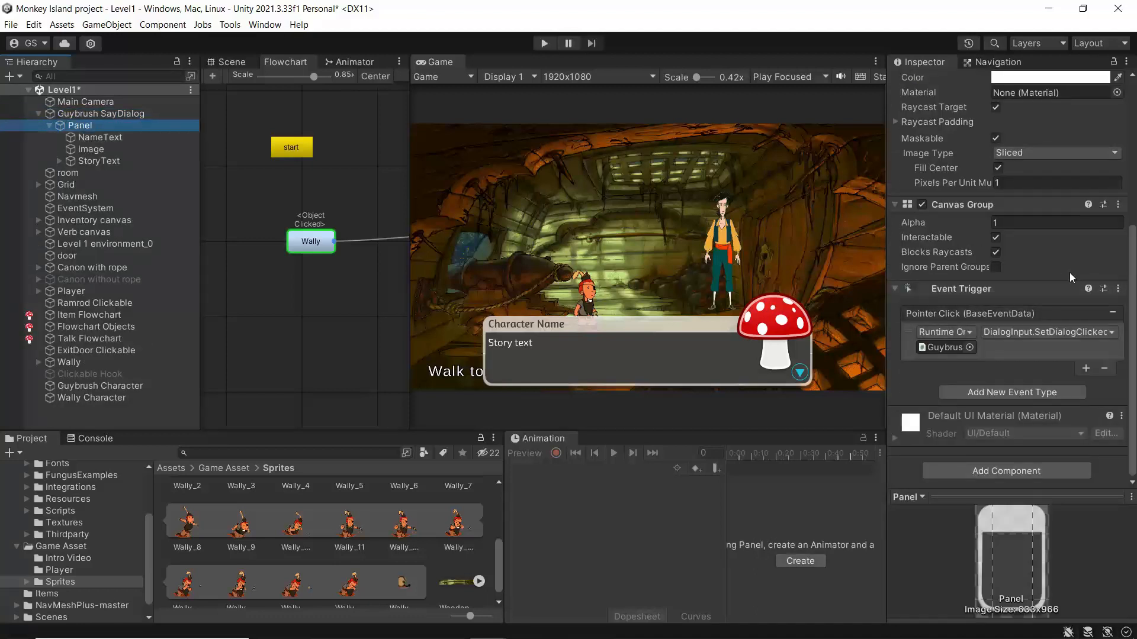
pyautogui.click(93, 136)
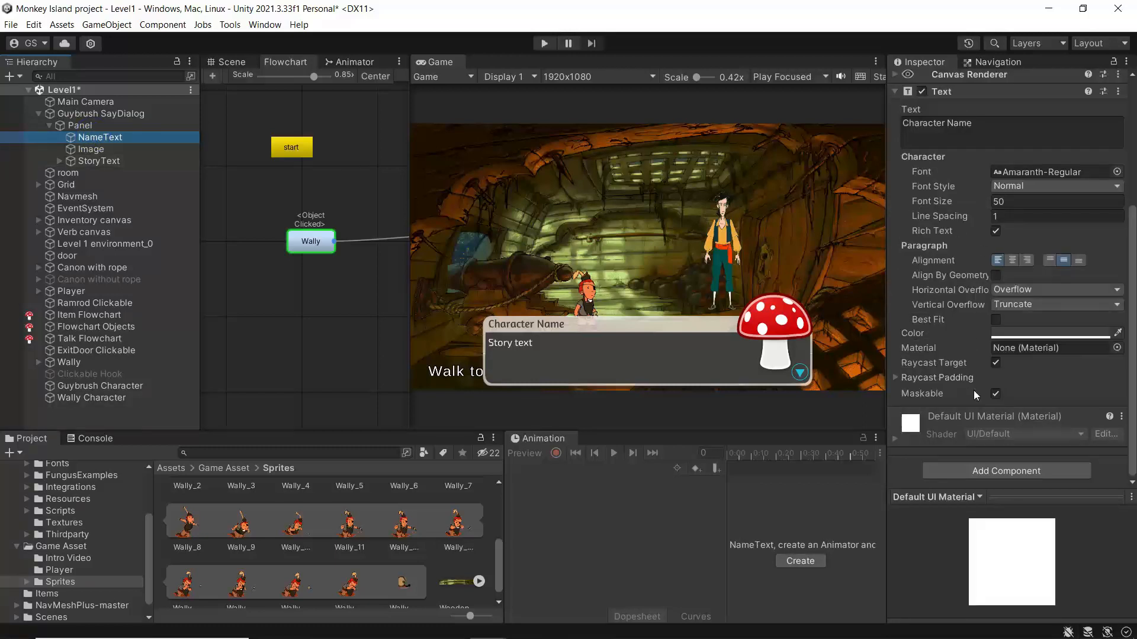
pyautogui.click(80, 162)
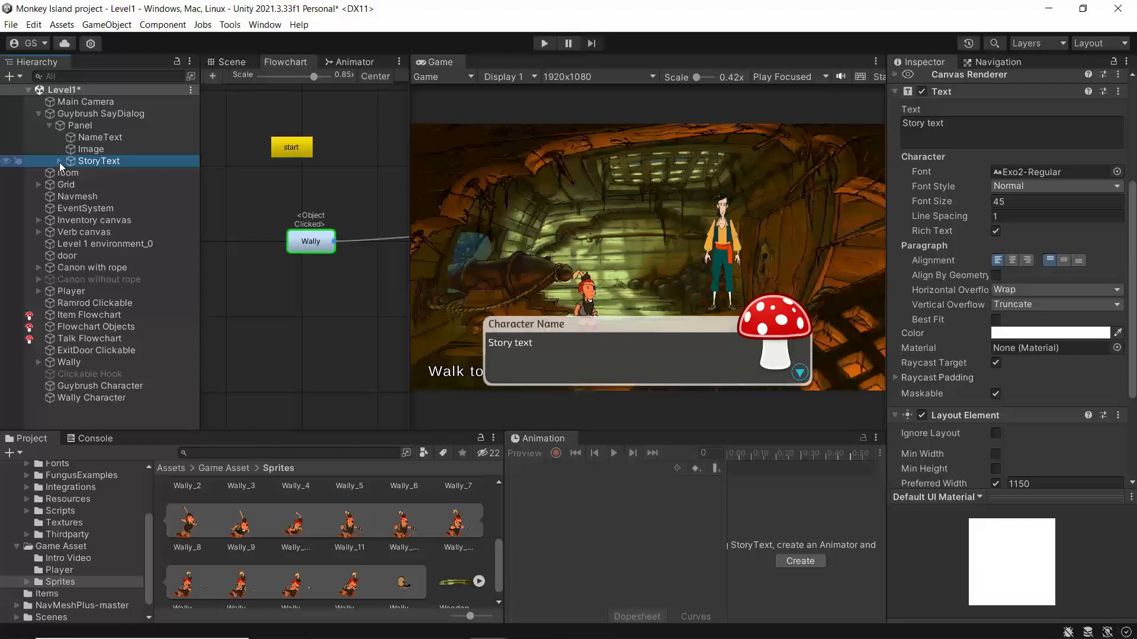
pyautogui.click(59, 161)
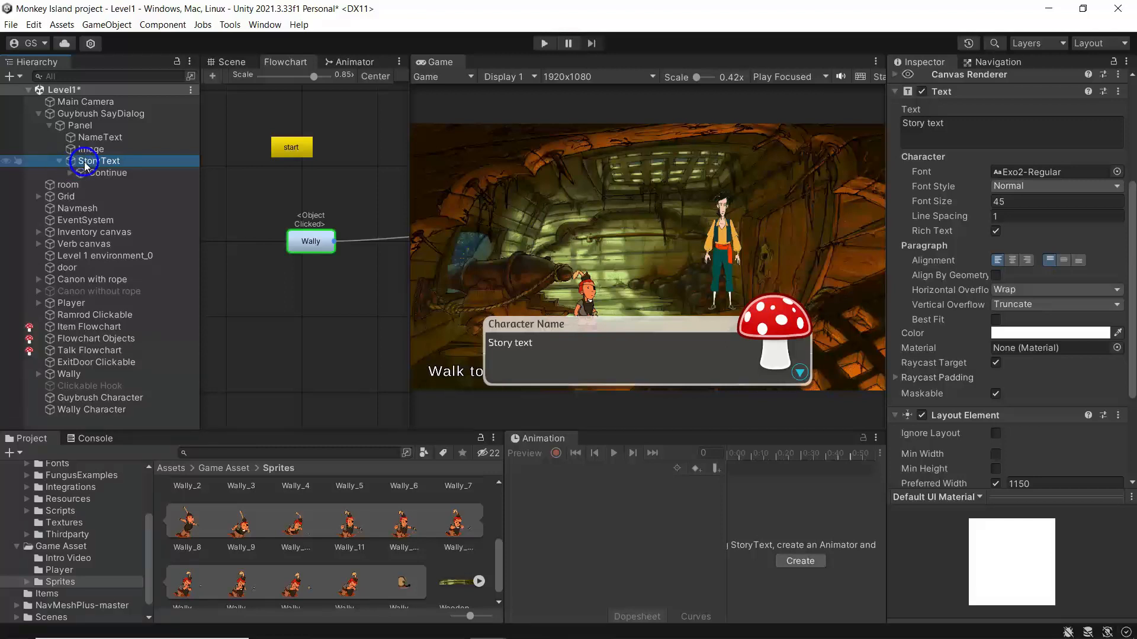
pyautogui.click(84, 161)
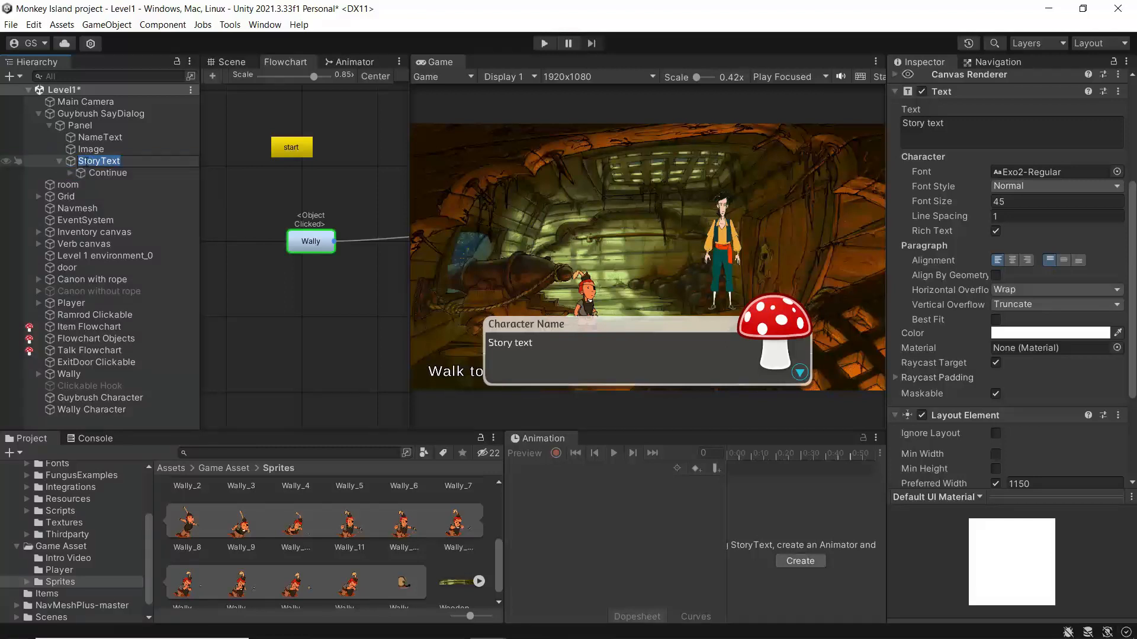
pyautogui.click(924, 314)
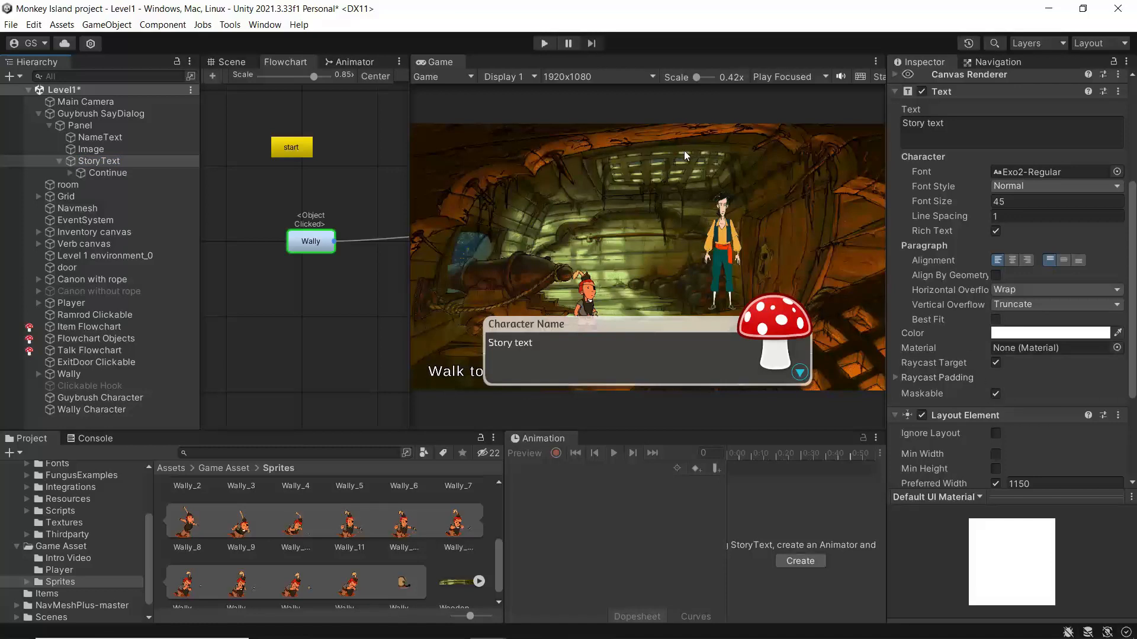
# Set the StoryText color to dark red and collapse StoryText and Panel.
pyautogui.click(1022, 334)
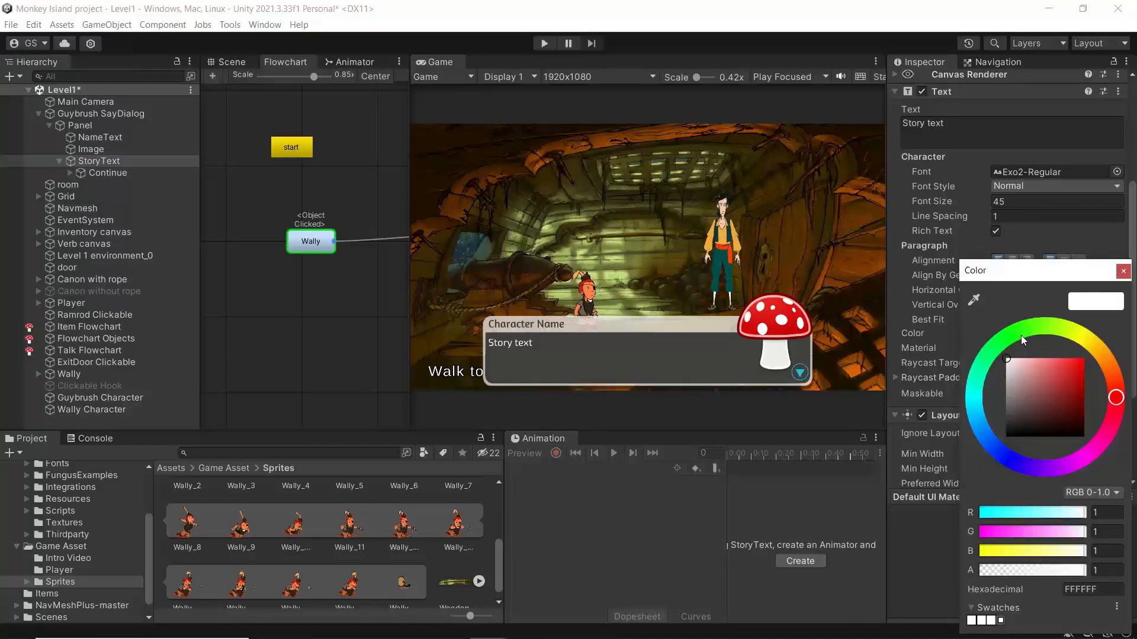
pyautogui.click(1060, 368)
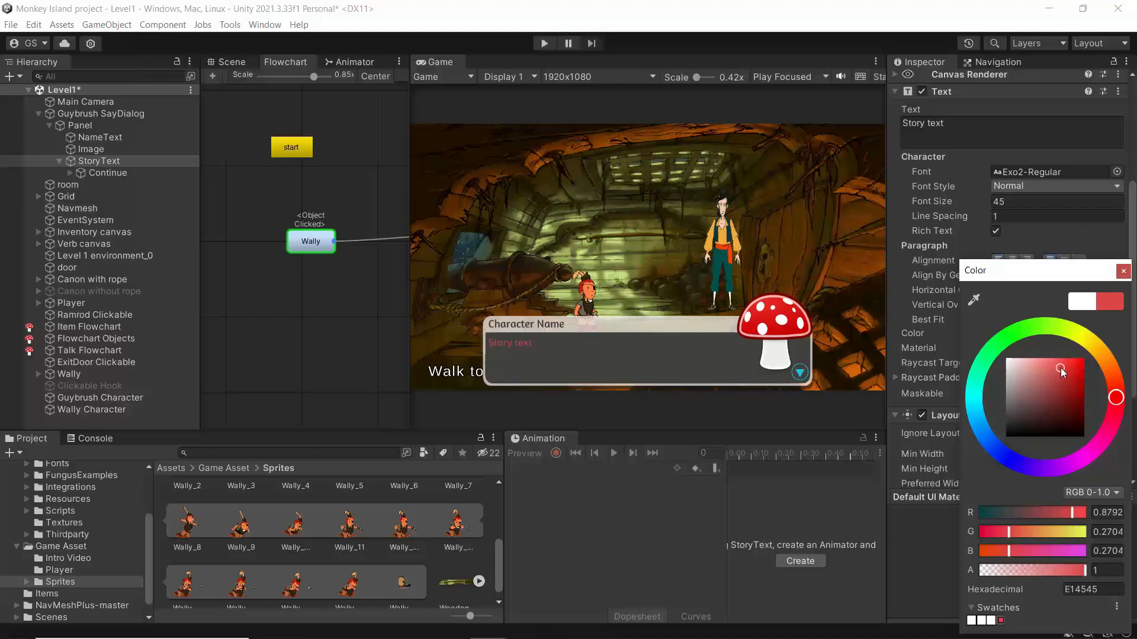
pyautogui.moveTo(1061, 368)
pyautogui.mouseDown()
pyautogui.moveTo(1079, 363)
pyautogui.moveTo(1078, 391)
pyautogui.moveTo(1077, 377)
pyautogui.mouseUp()
pyautogui.click(1124, 271)
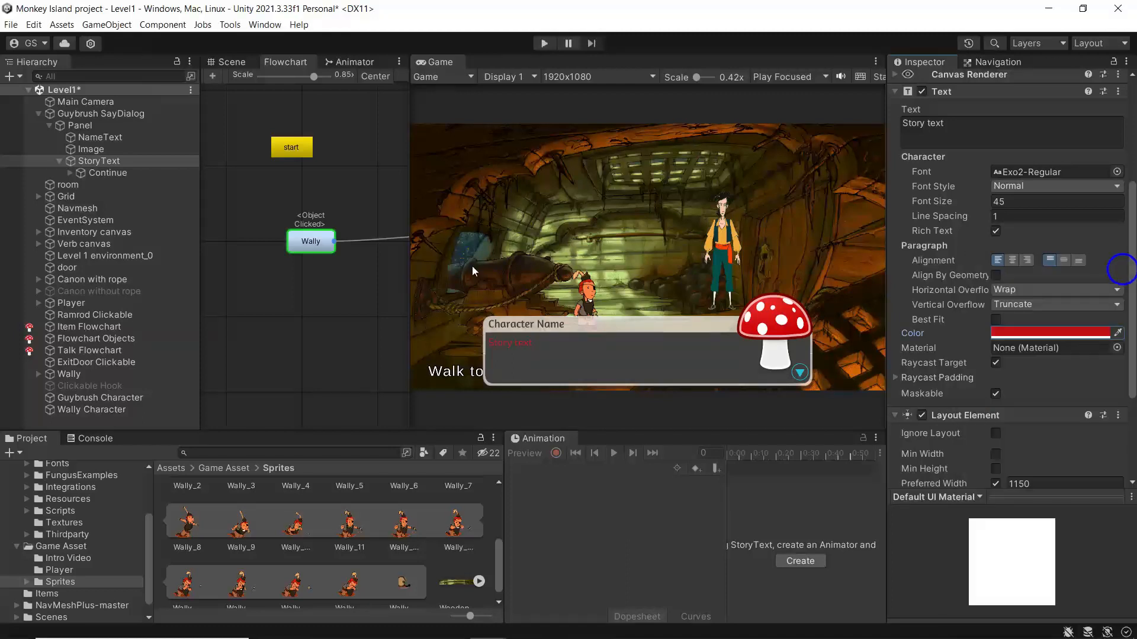
pyautogui.click(58, 161)
pyautogui.click(49, 125)
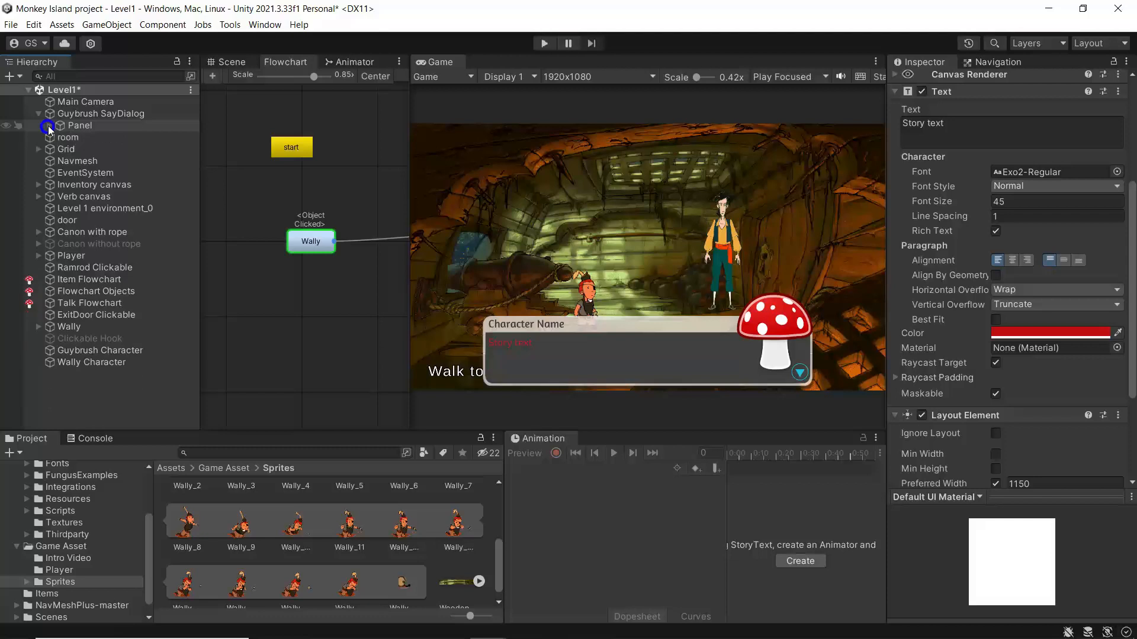
# Make the NameText of Guybrush SayDialog fully transparent by setting its color alpha to 0.
pyautogui.click(65, 114)
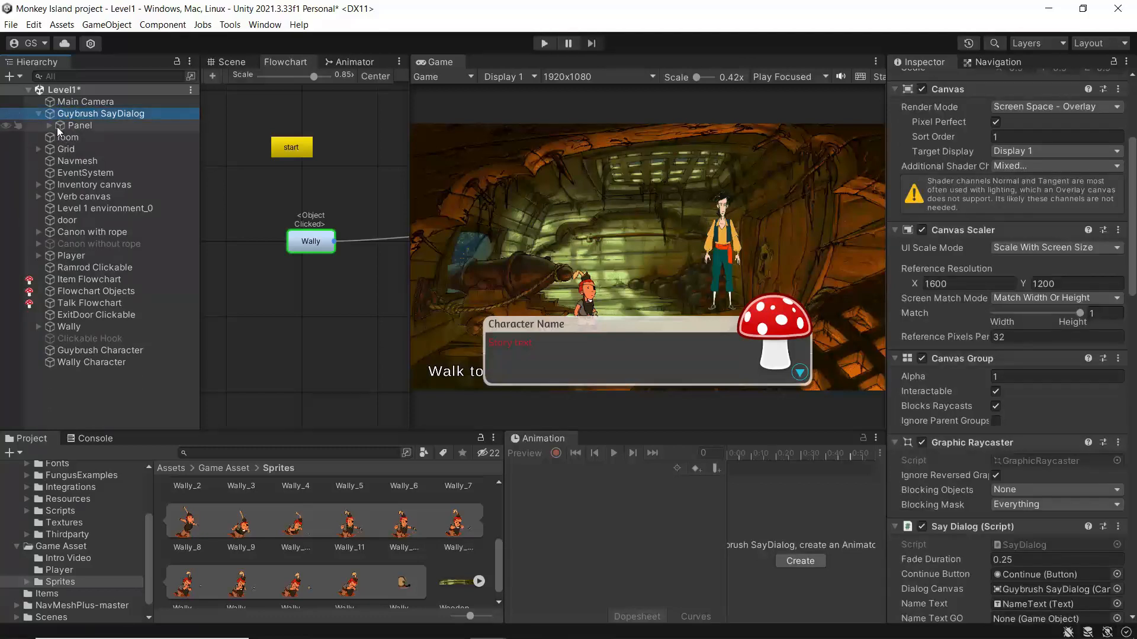
pyautogui.click(49, 126)
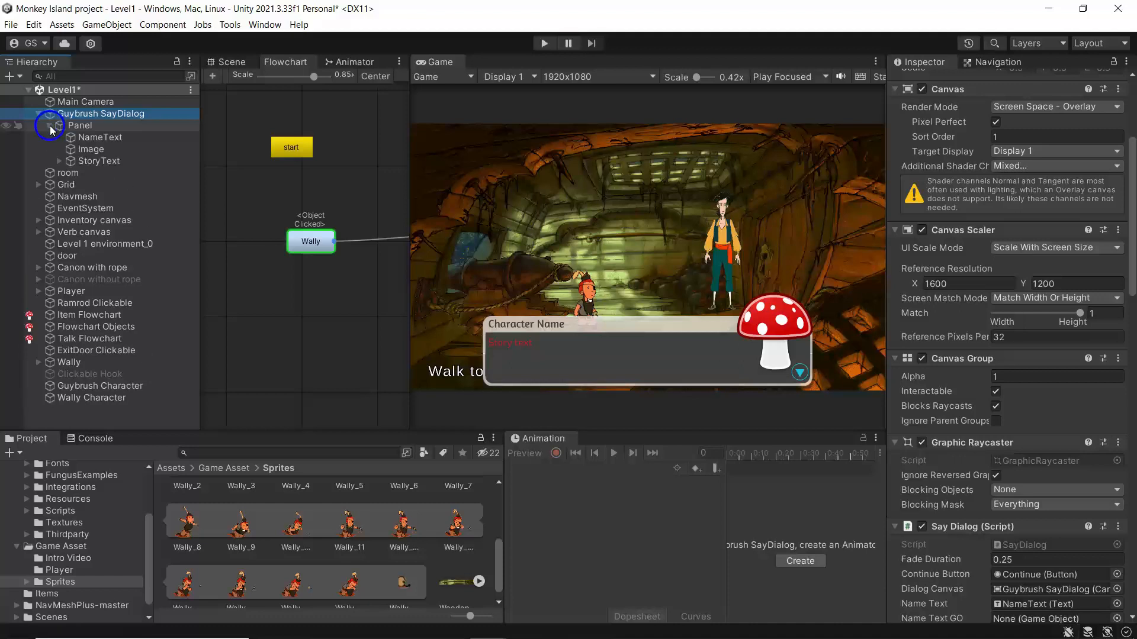
pyautogui.click(101, 136)
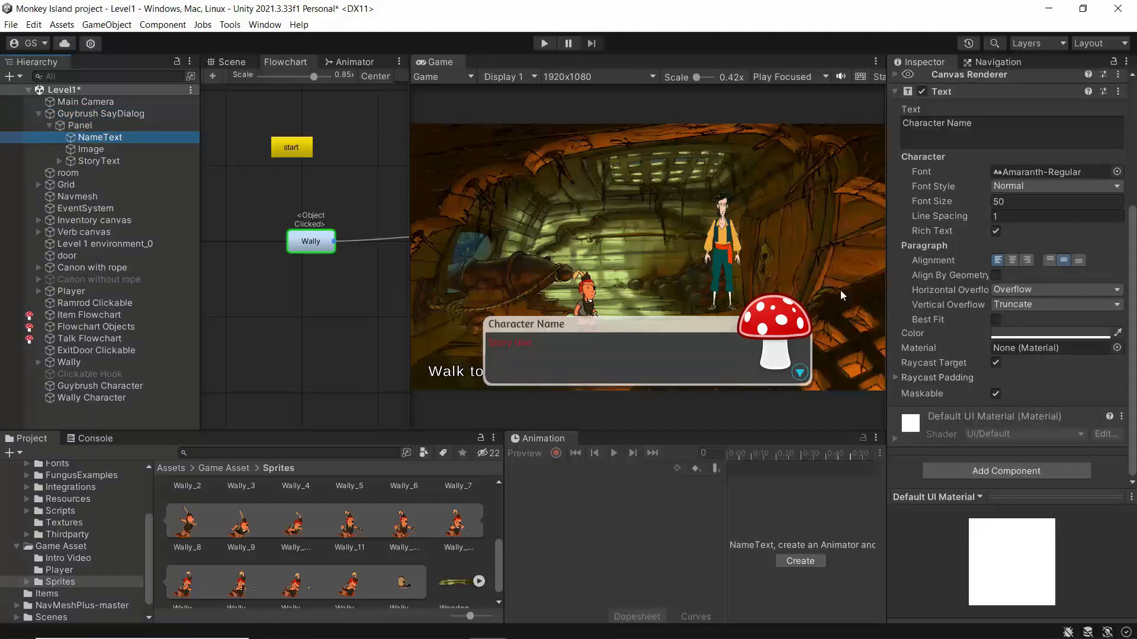
pyautogui.click(1028, 332)
pyautogui.moveTo(1077, 576); pyautogui.dragTo(956, 573)
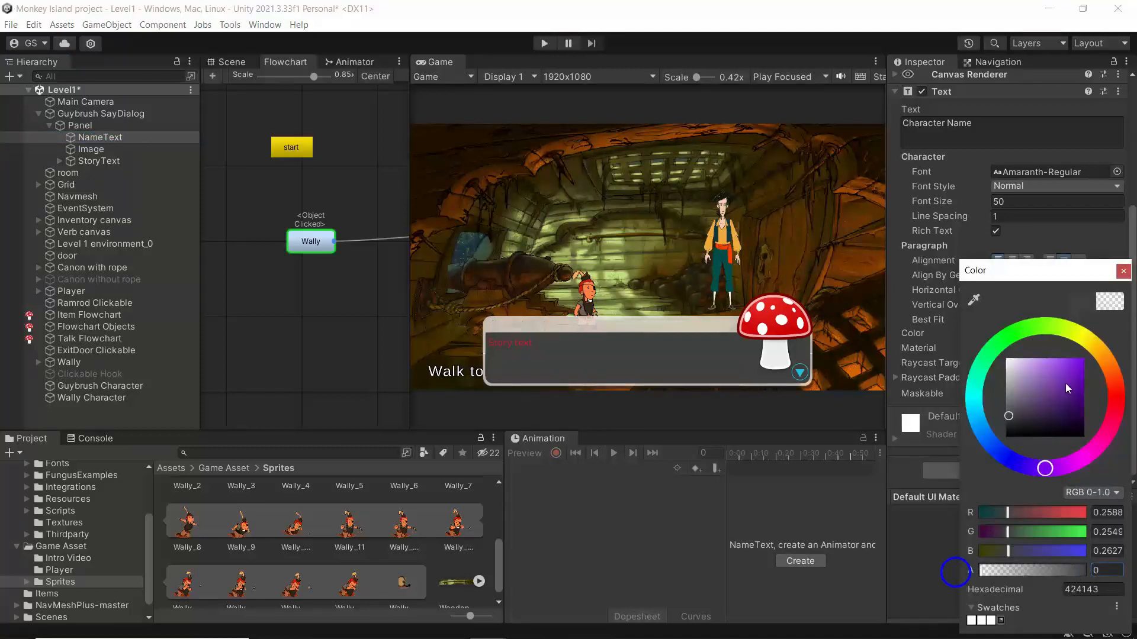
pyautogui.click(1123, 272)
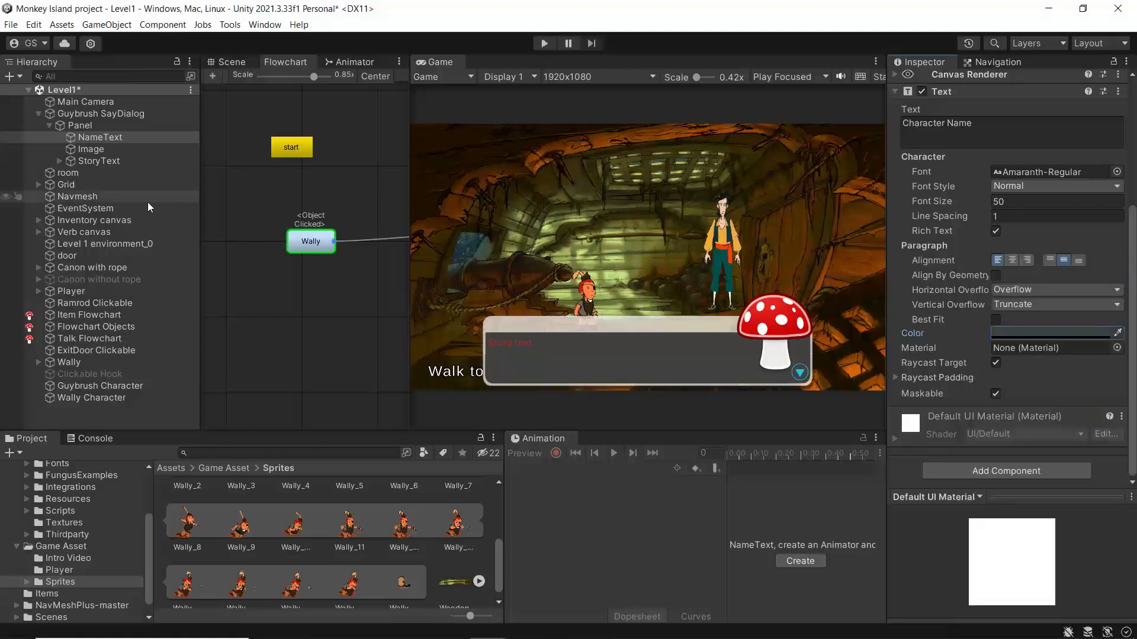
# Replace the source image of the dialog's Image object with the bearded man's laughing sprite.
pyautogui.click(88, 151)
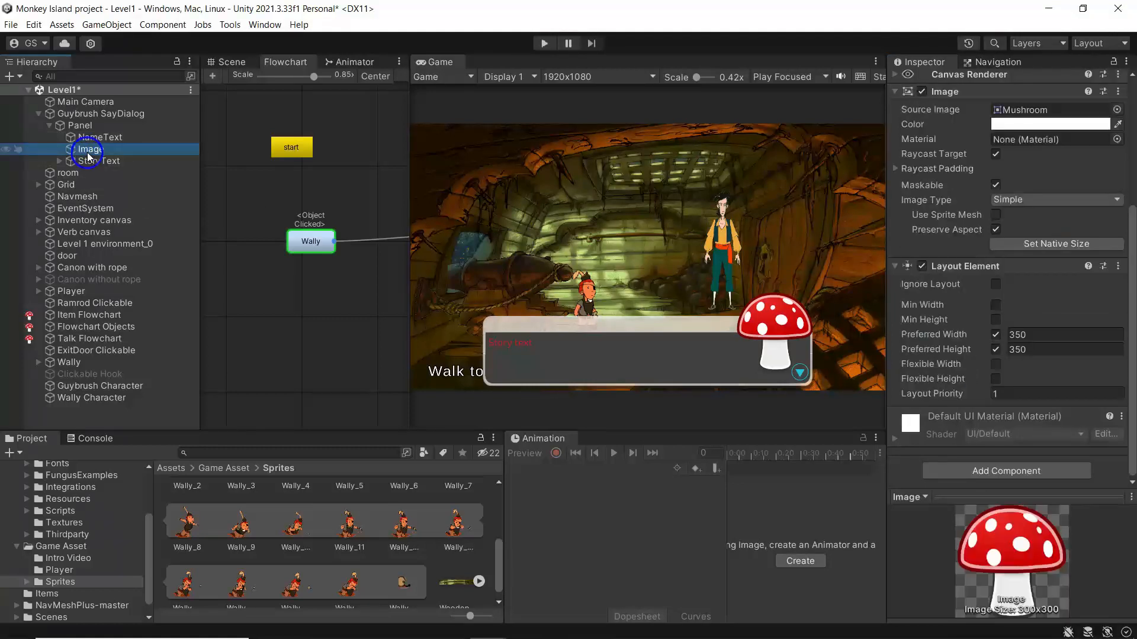
pyautogui.click(1016, 126)
pyautogui.click(1124, 117)
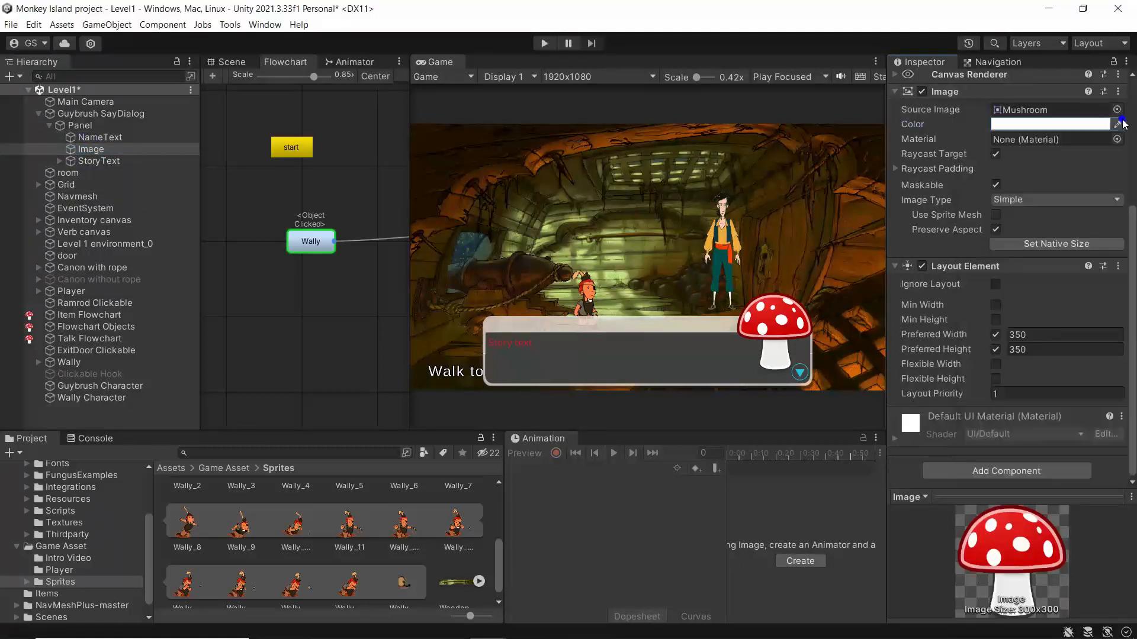
pyautogui.click(1125, 111)
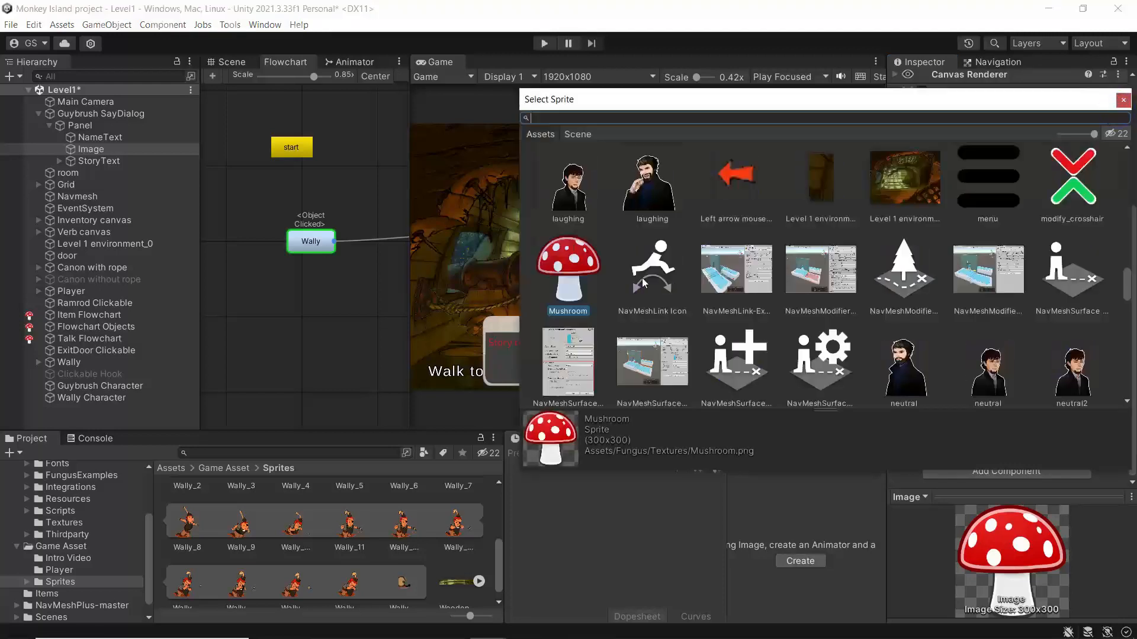
pyautogui.click(648, 188)
pyautogui.click(1125, 102)
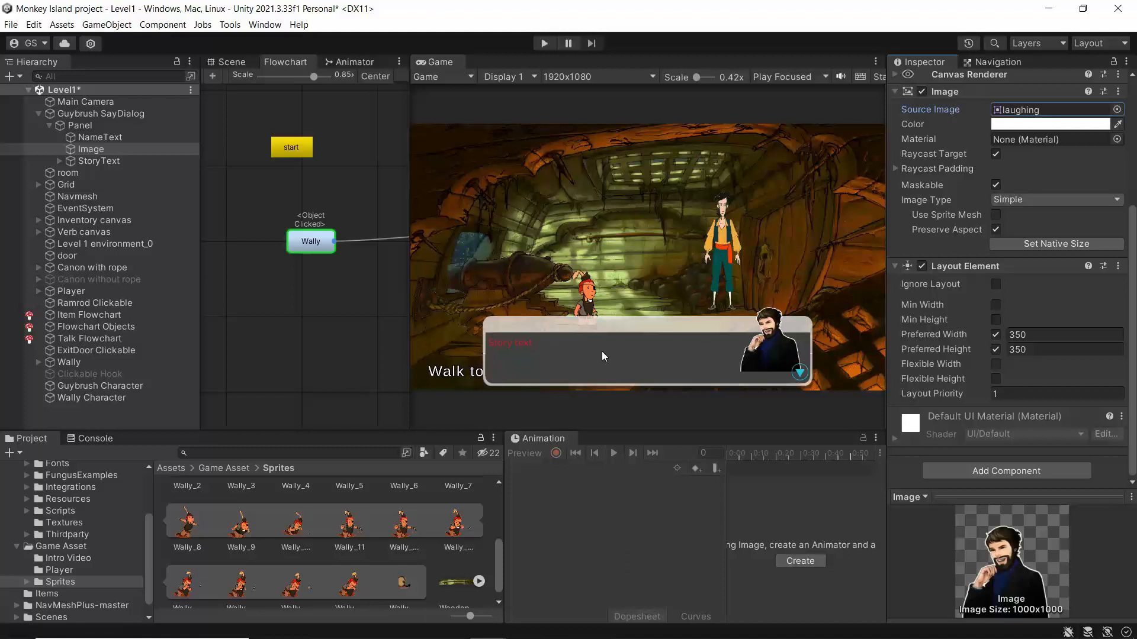
# Make the dialog's character Image fully transparent by setting its color alpha to 0.
pyautogui.click(1037, 124)
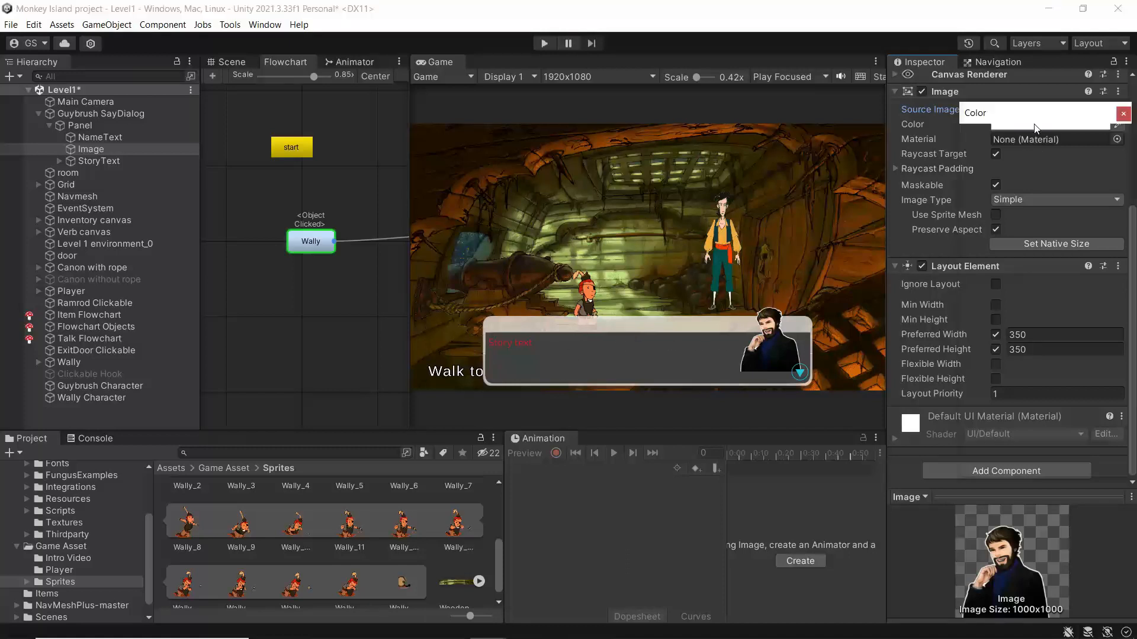
pyautogui.moveTo(1055, 418); pyautogui.dragTo(968, 414)
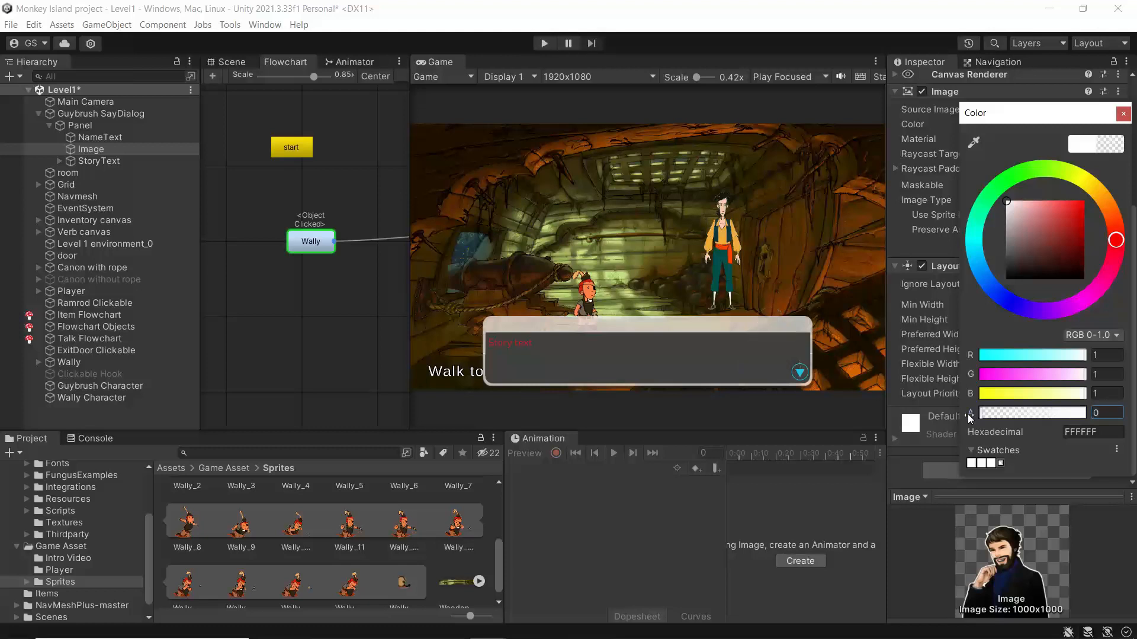
pyautogui.click(1123, 113)
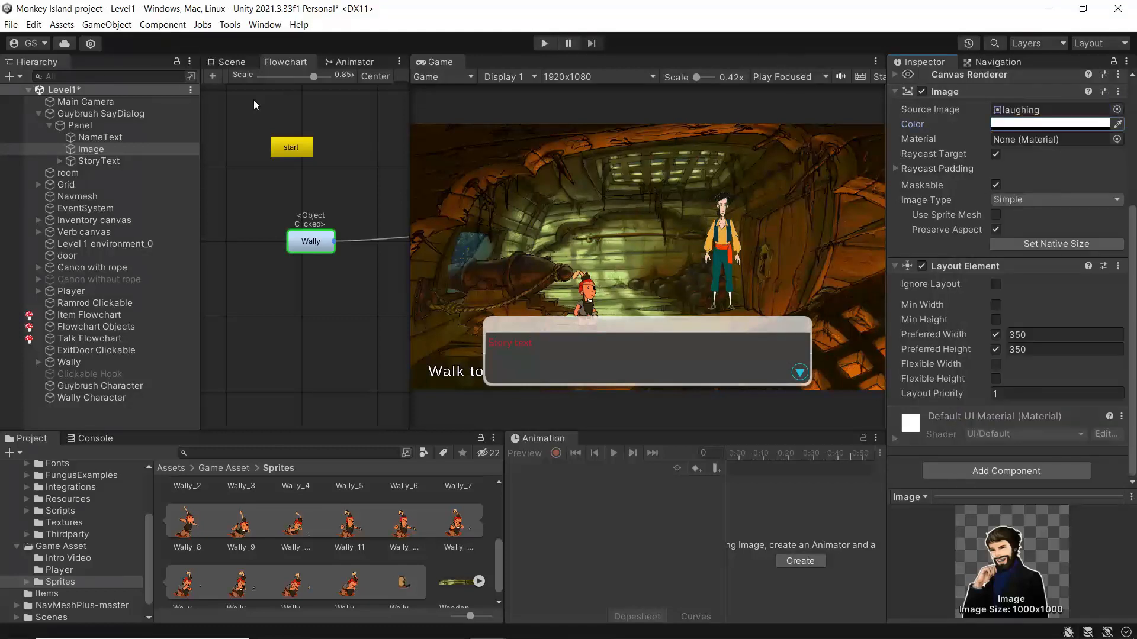
# Set the Guybrush SayDialog canvas render mode to World Space and frame the dialog in the Scene view.
pyautogui.click(94, 113)
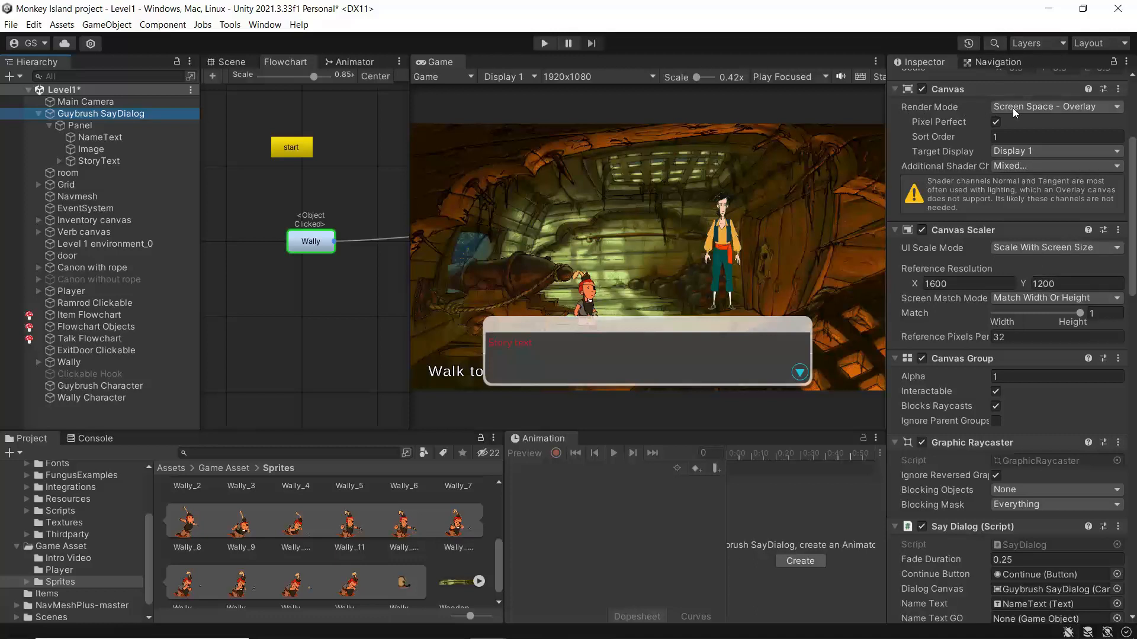
pyautogui.click(1064, 107)
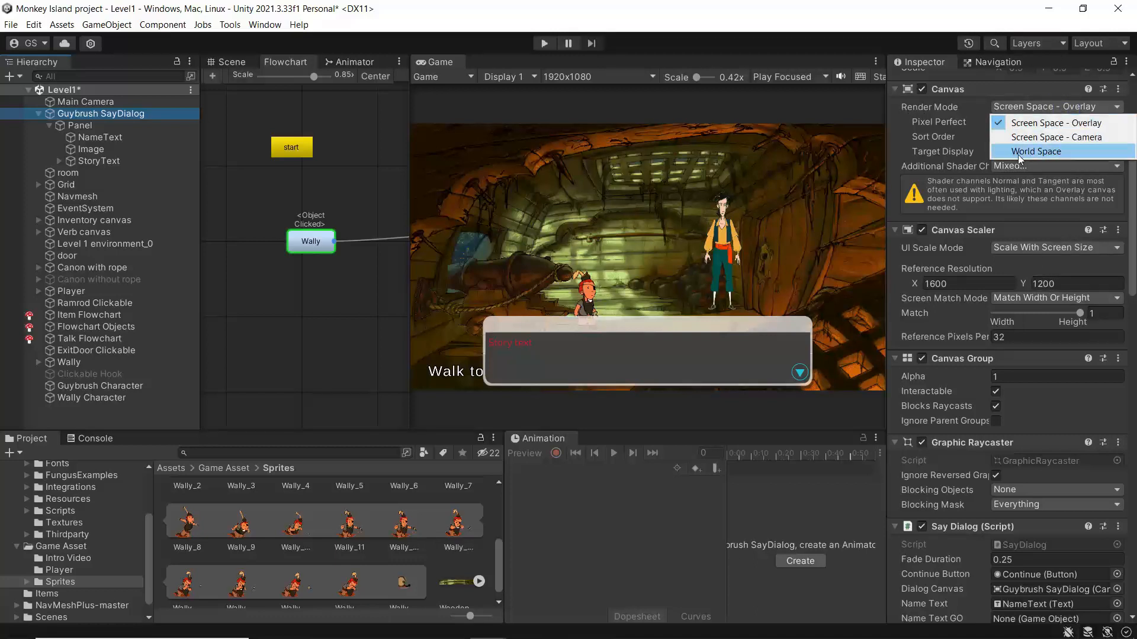
pyautogui.click(1040, 151)
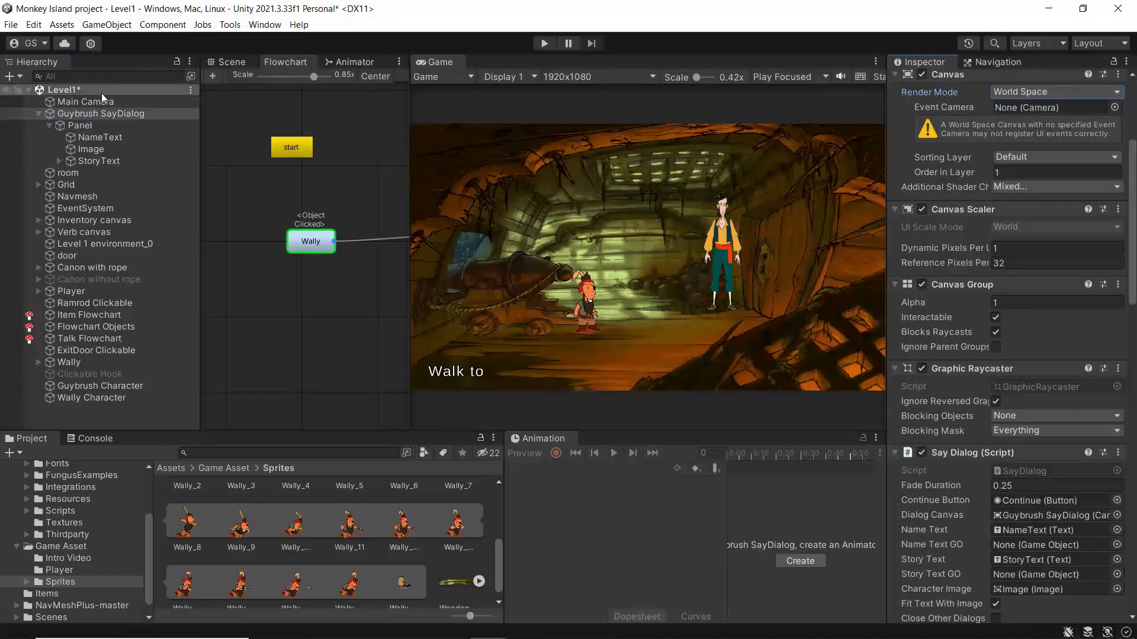
pyautogui.click(94, 113)
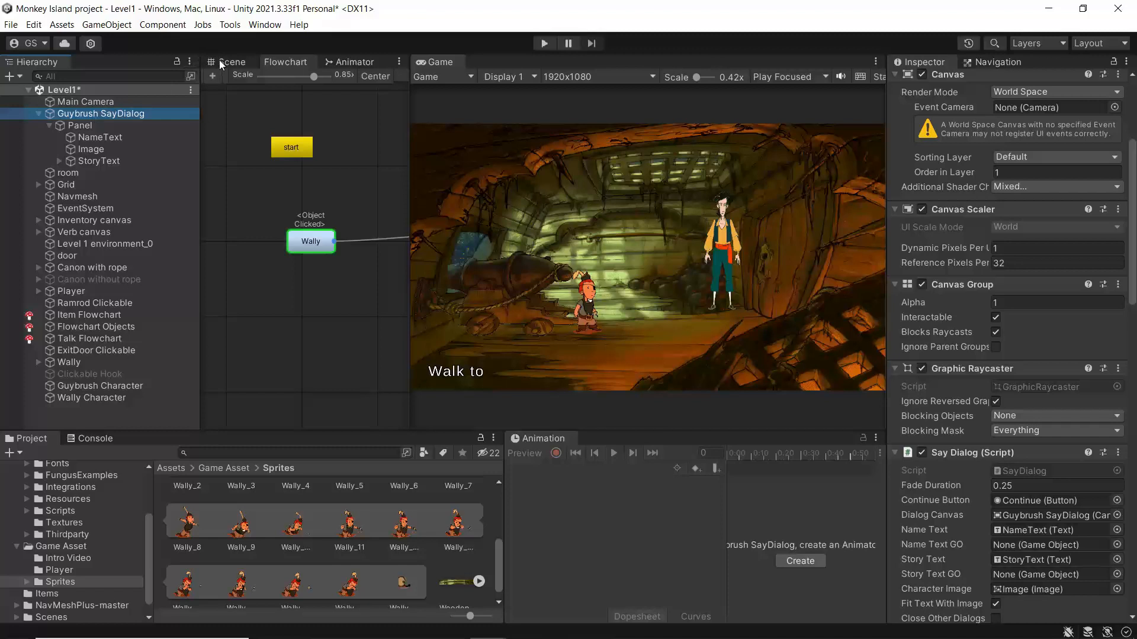
pyautogui.click(219, 59)
pyautogui.doubleClick(77, 115)
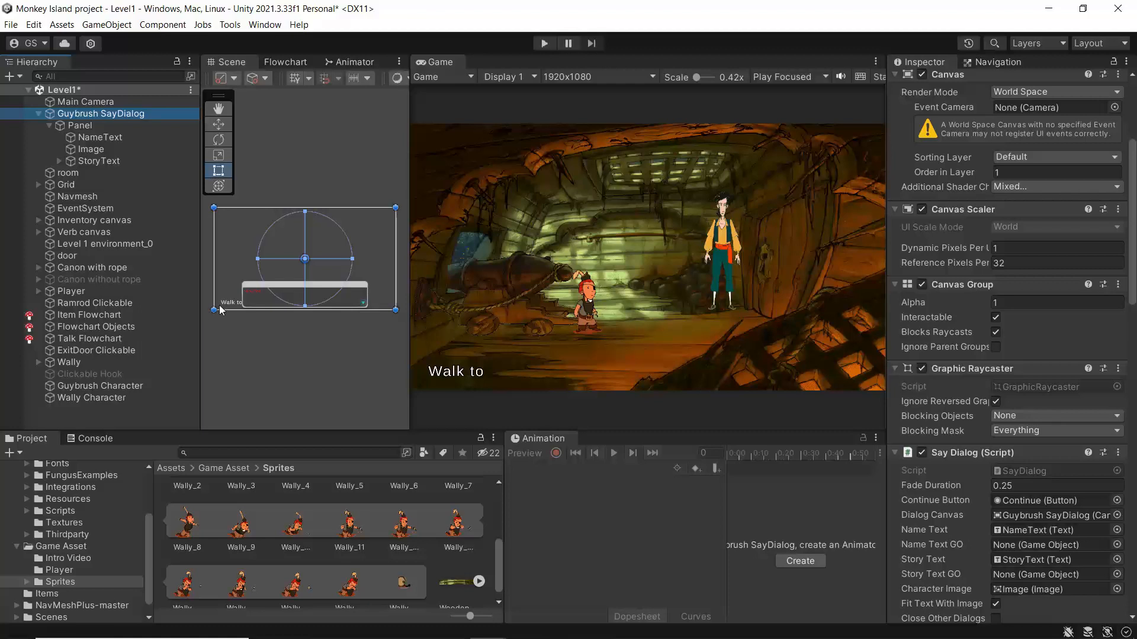
pyautogui.scroll(5, 947, 215)
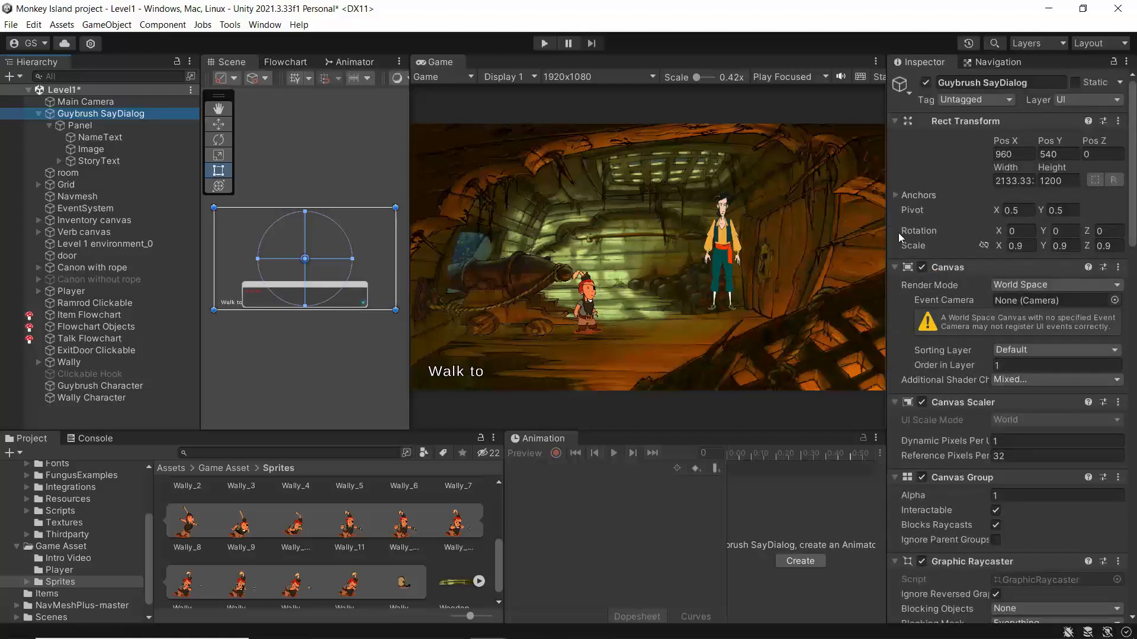
pyautogui.click(1029, 247)
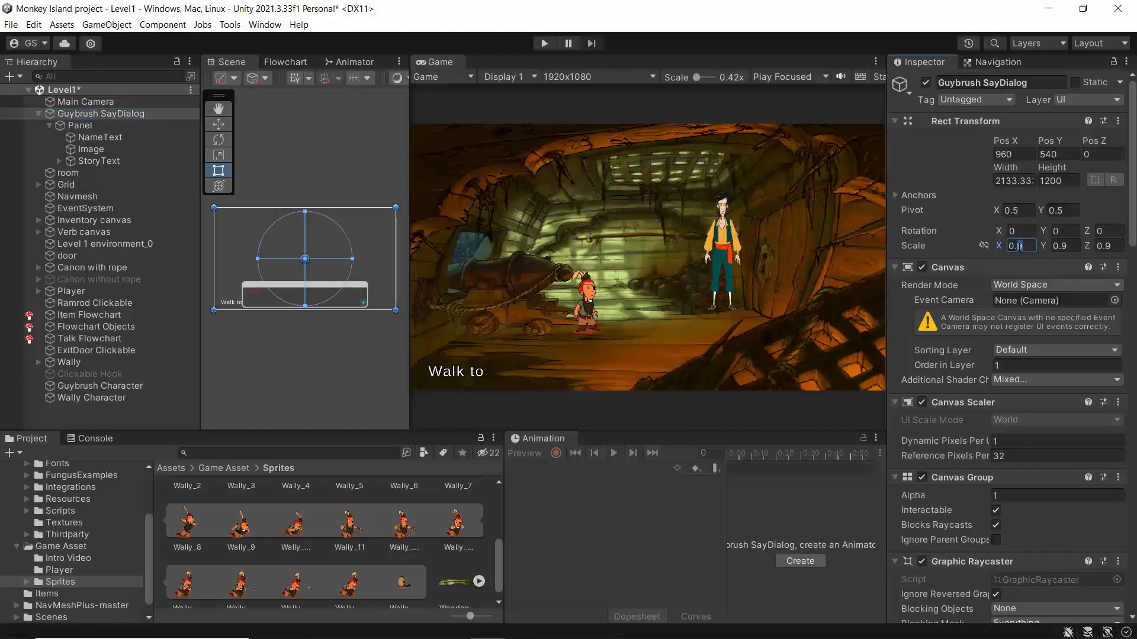
pyautogui.write('0.1')
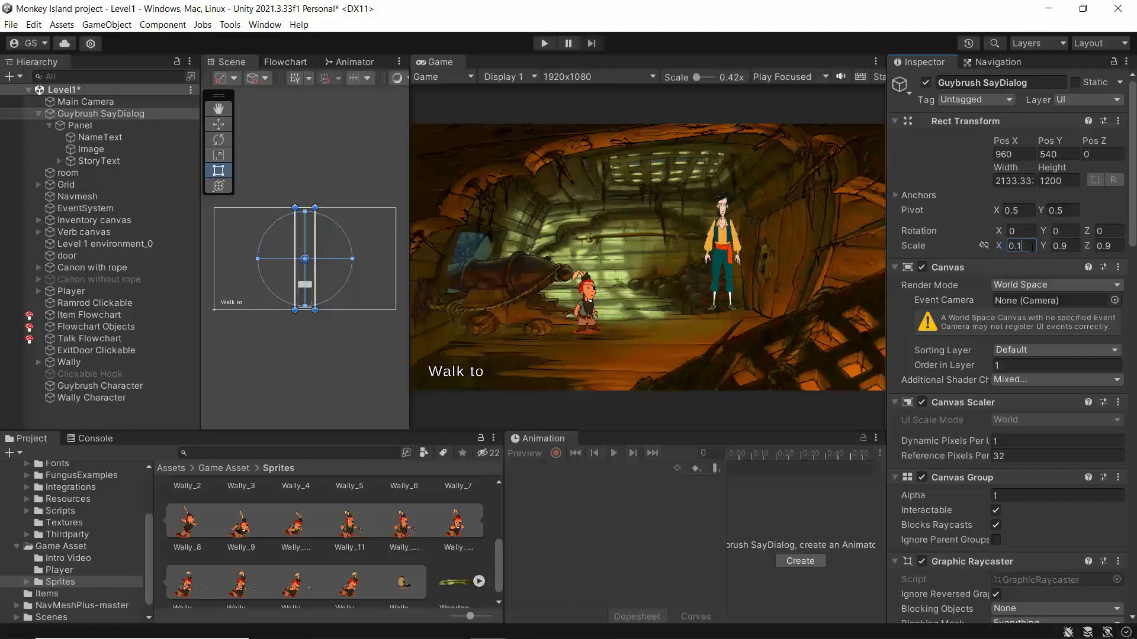
pyautogui.press('BackSpace')
pyautogui.write('9')
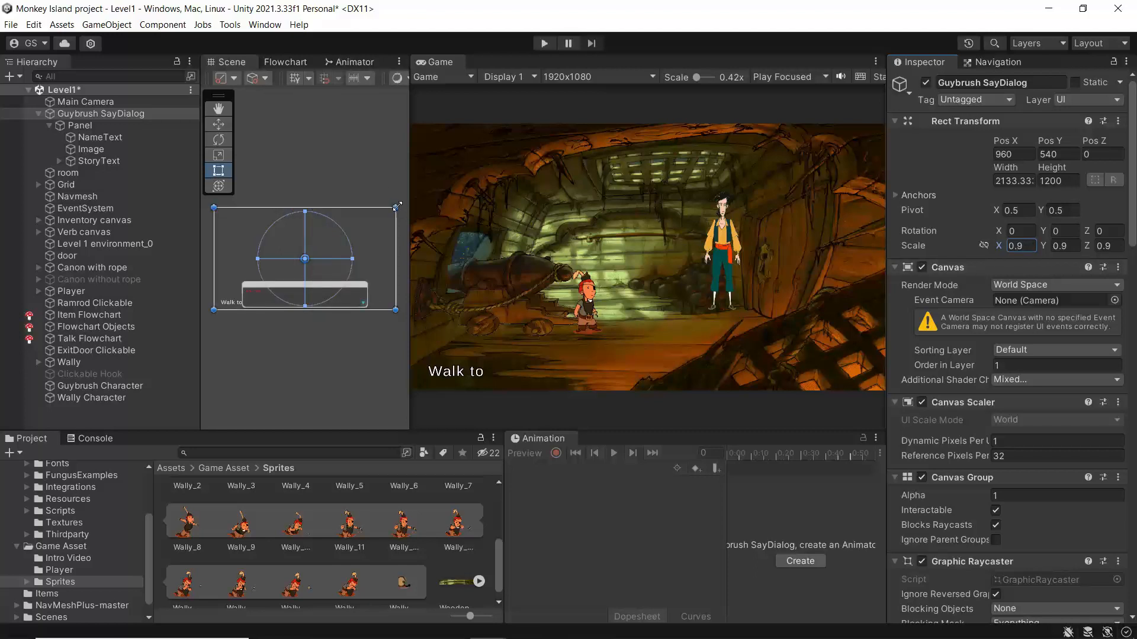
pyautogui.moveTo(395, 207); pyautogui.dragTo(310, 266)
pyautogui.hotkey('ctrl', 'z')
# Set the Guybrush SayDialog scale to 0.1 on both X and Y.
pyautogui.click(973, 219)
pyautogui.click(1018, 246)
pyautogui.write('0.1')
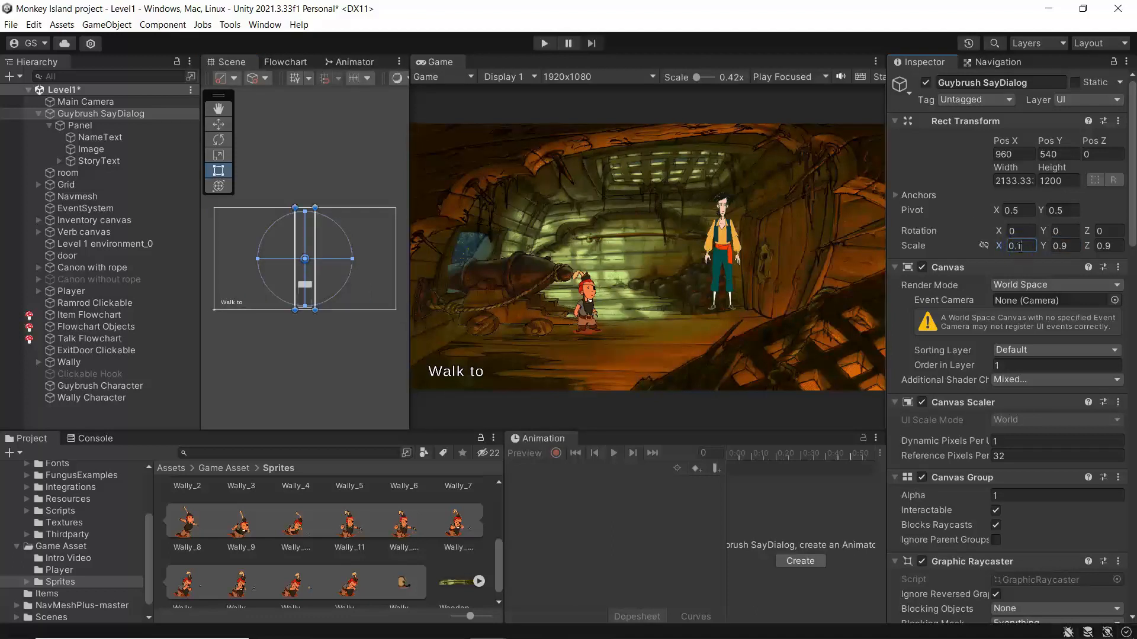
pyautogui.click(1069, 246)
pyautogui.write('0.1')
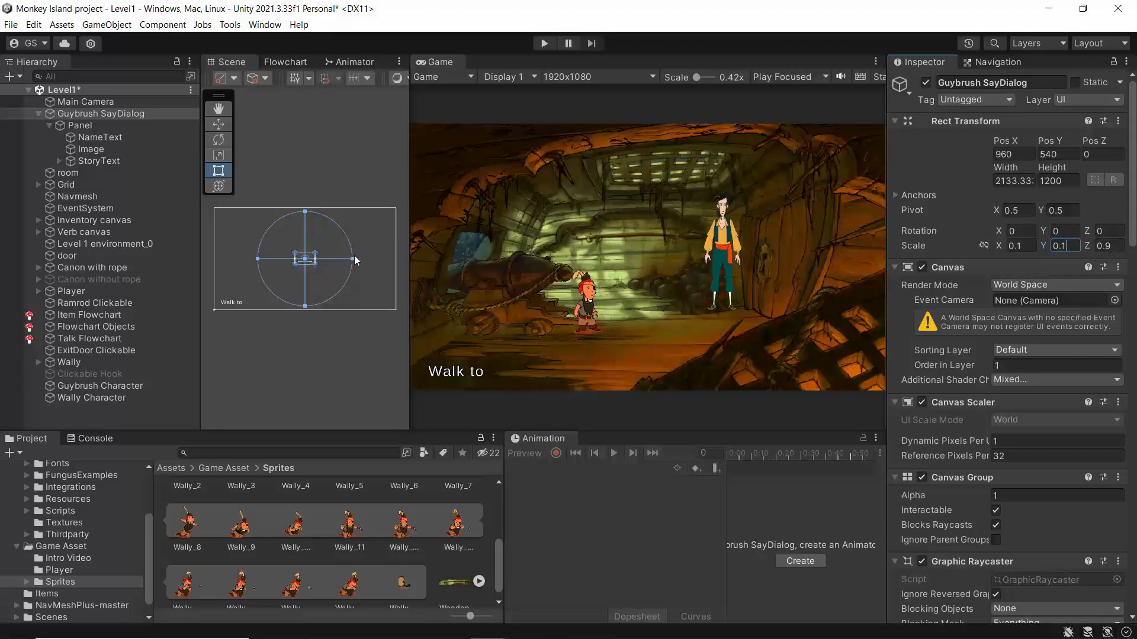
# Move Guybrush SayDialog down to the lower-left corner of the screen-space canvas outline, at about X 58, Y 40.
pyautogui.scroll(2, 325, 264)
pyautogui.scroll(1, 325, 265)
pyautogui.click(218, 109)
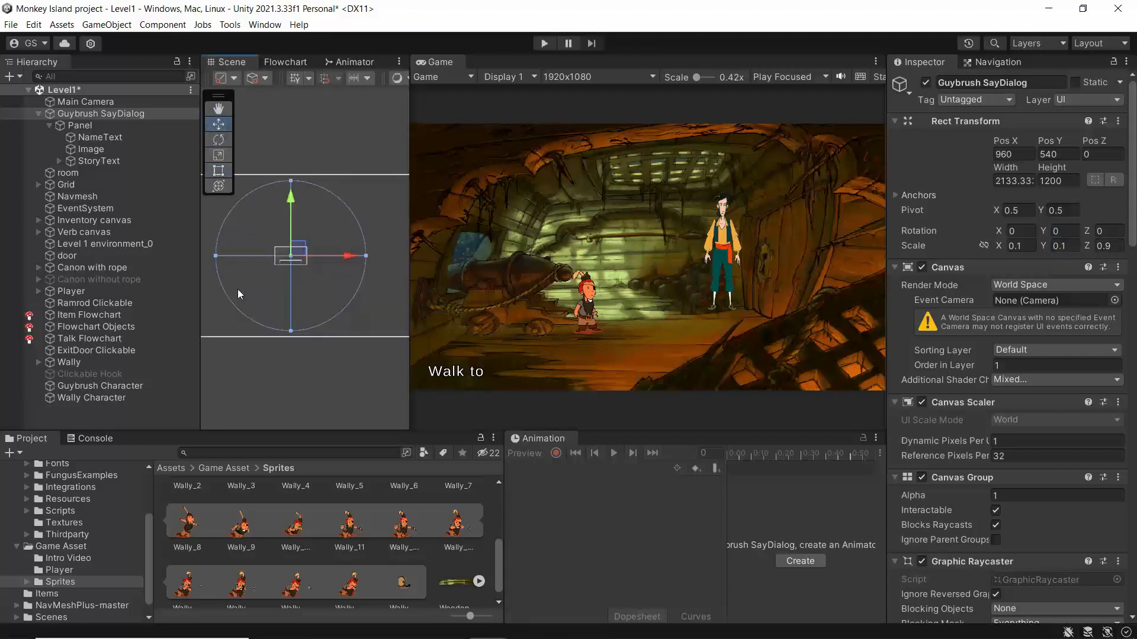
pyautogui.moveTo(237, 289); pyautogui.dragTo(329, 266)
pyautogui.moveTo(379, 233); pyautogui.dragTo(253, 306)
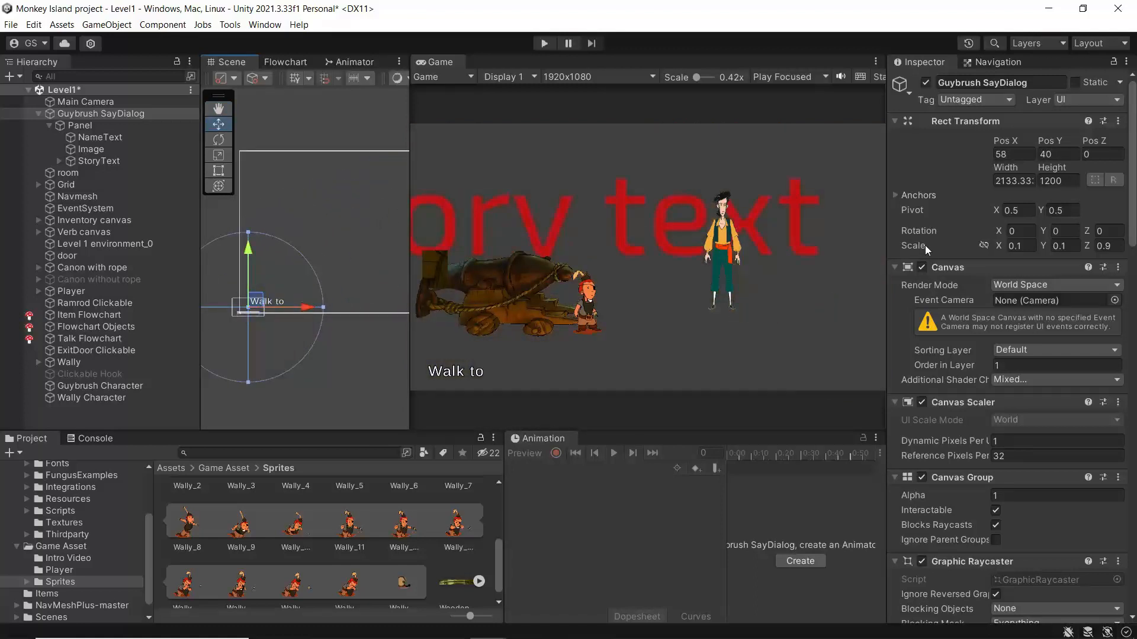
# Set the Guybrush SayDialog scale to 0.01 on both X and Y.
pyautogui.click(1016, 246)
pyautogui.write('0.01')
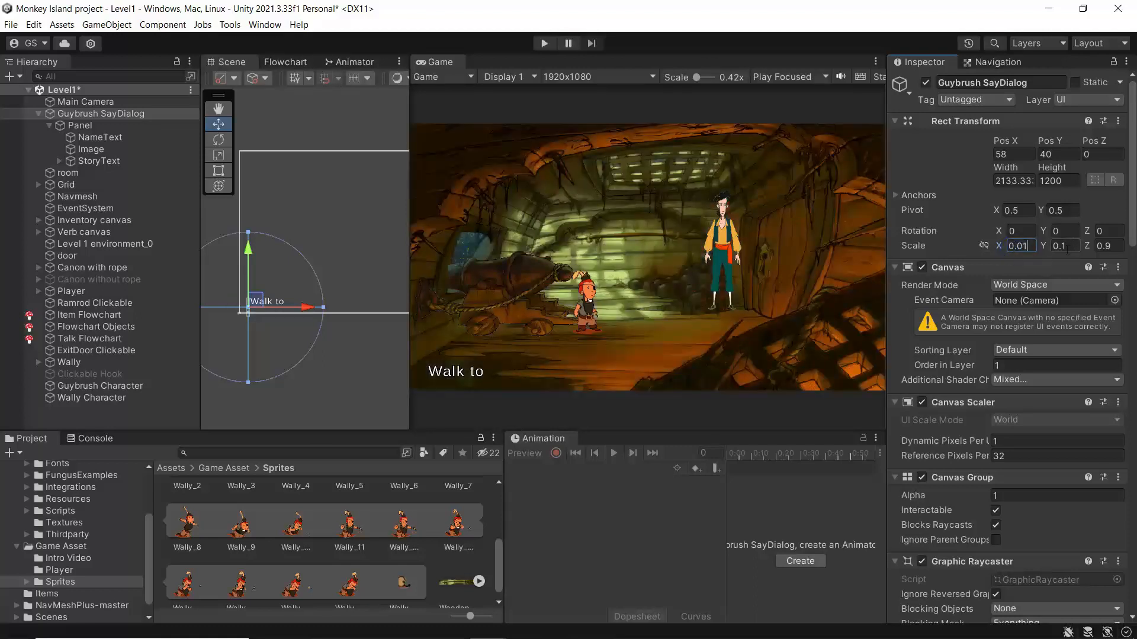
pyautogui.click(1062, 249)
pyautogui.write('0.01')
# Move Guybrush SayDialog over the upper part of the ship room, to about X -0.6, Y 8.2.
pyautogui.scroll(3, 258, 325)
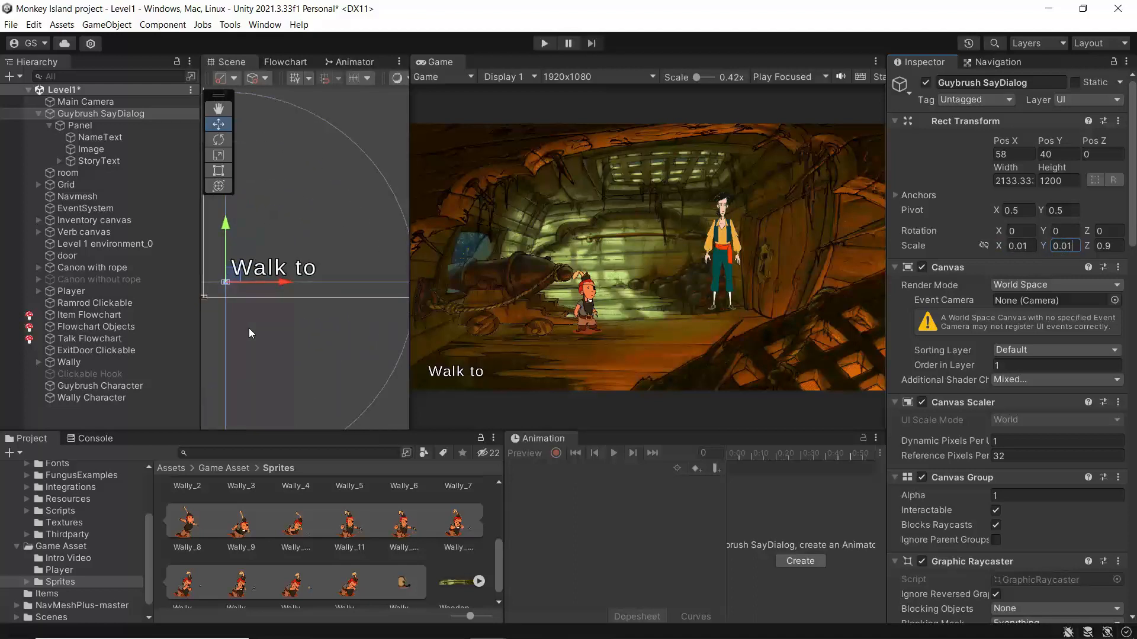
pyautogui.moveTo(248, 328); pyautogui.dragTo(353, 331, button='middle')
pyautogui.scroll(4, 341, 298)
pyautogui.press('w')
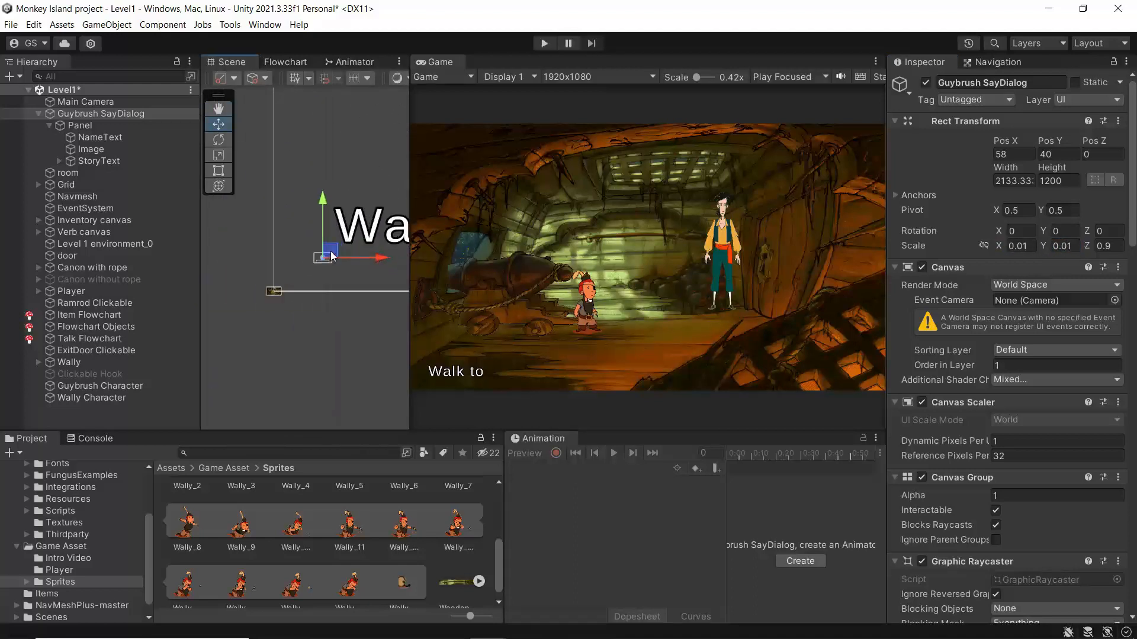
pyautogui.moveTo(330, 254); pyautogui.dragTo(282, 283)
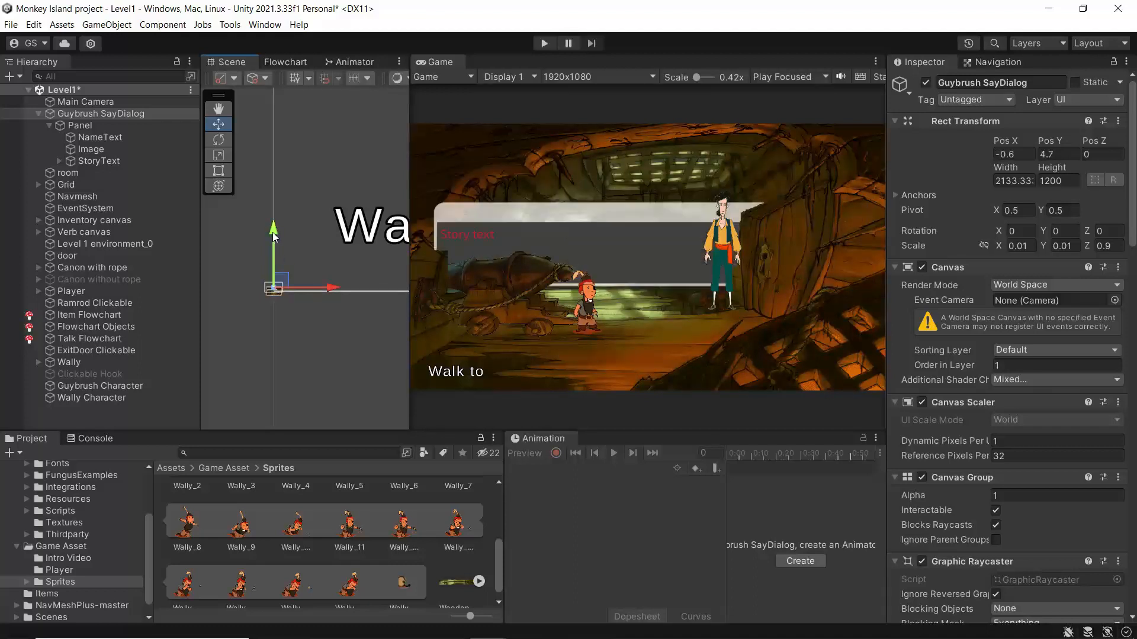
pyautogui.moveTo(273, 232); pyautogui.dragTo(272, 230)
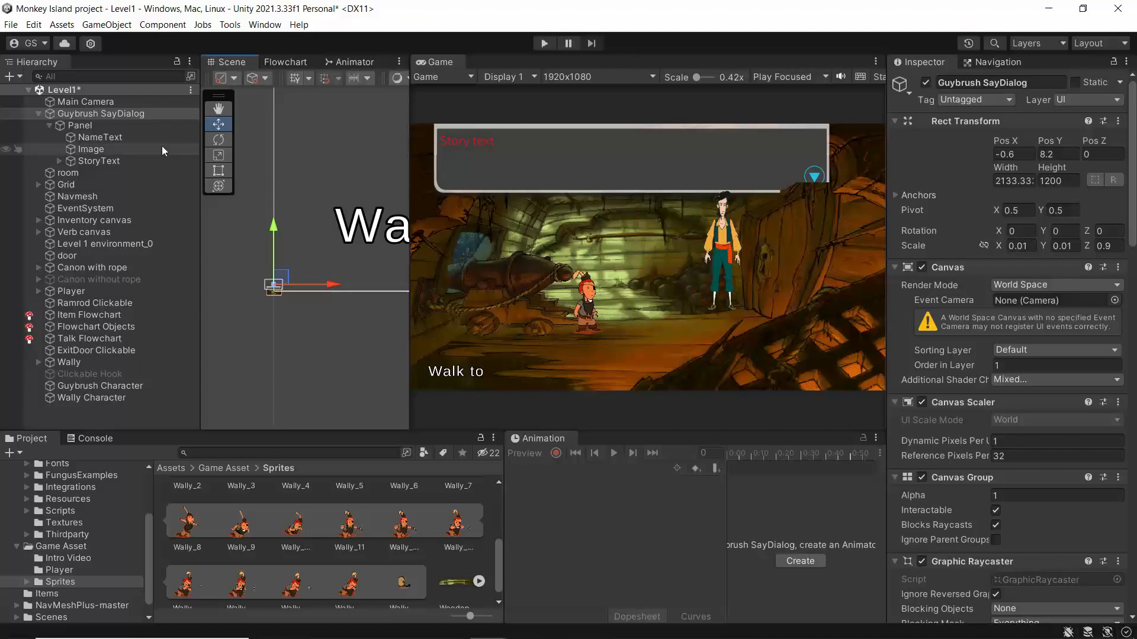
# Replace the Guybrush dialog's StoryText content with "Lets talk to wally and see if he can guid us".
pyautogui.click(76, 159)
pyautogui.doubleClick(927, 318)
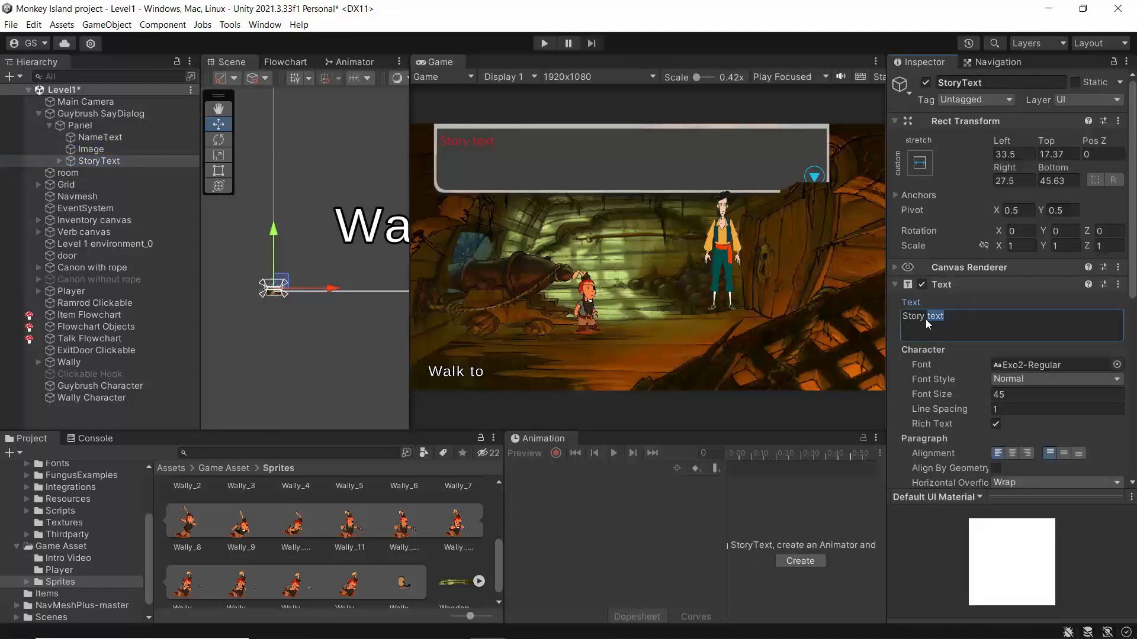
pyautogui.write('Lets talk to wally and see if he can guid us')
# Make the Continue button image under StoryText fully transparent by setting its color alpha to 0.
pyautogui.click(62, 159)
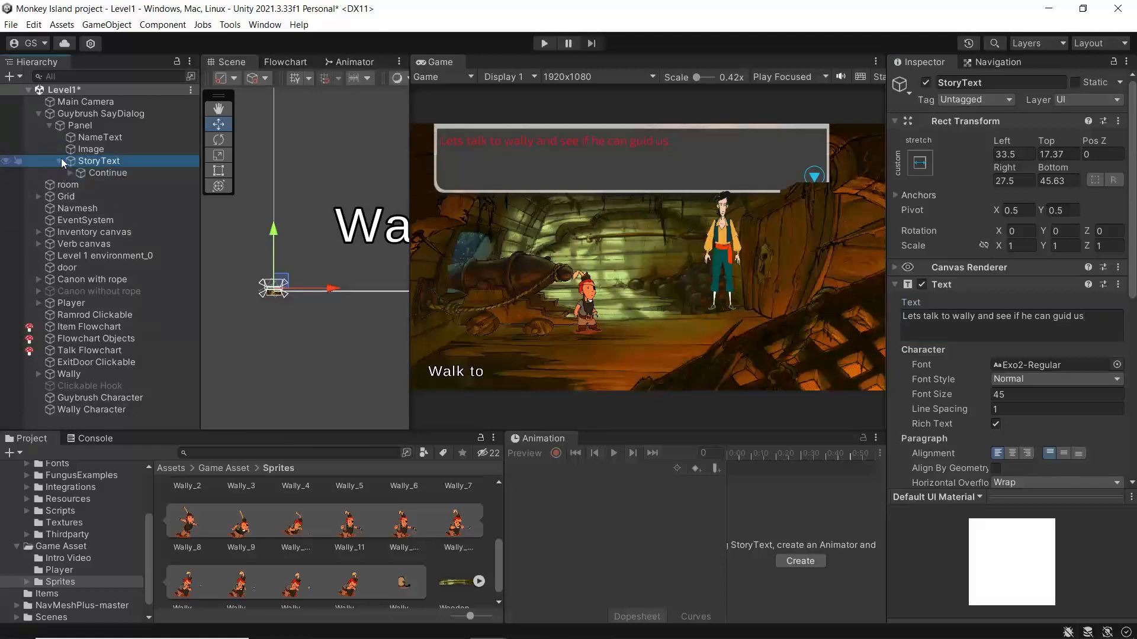
pyautogui.click(95, 172)
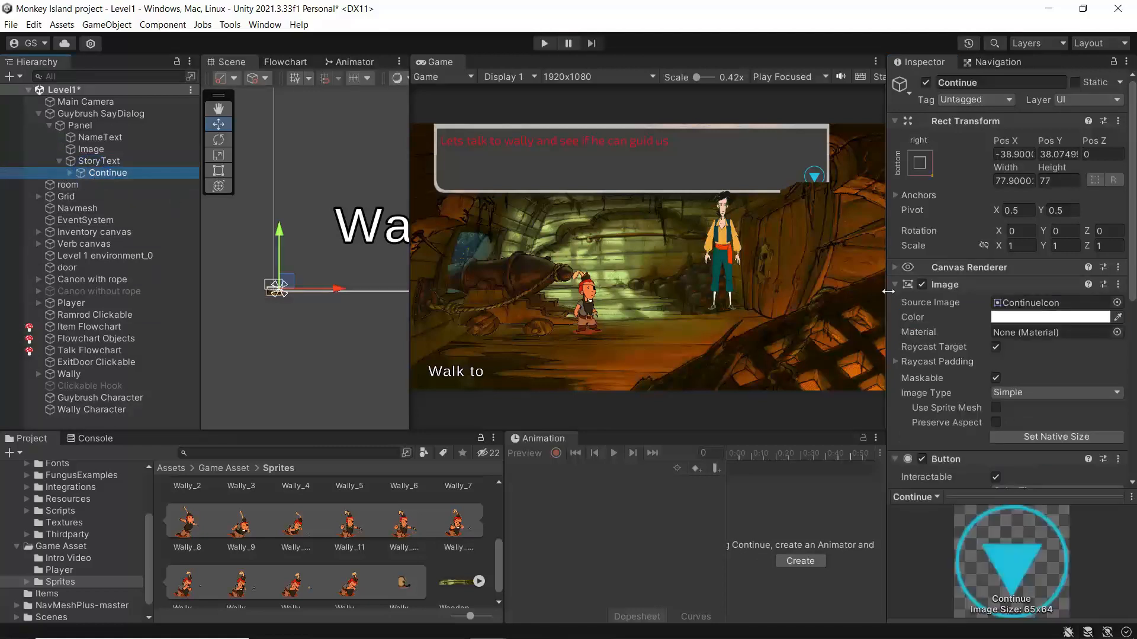
pyautogui.click(1060, 317)
pyautogui.moveTo(1066, 571); pyautogui.dragTo(957, 573)
pyautogui.click(1123, 270)
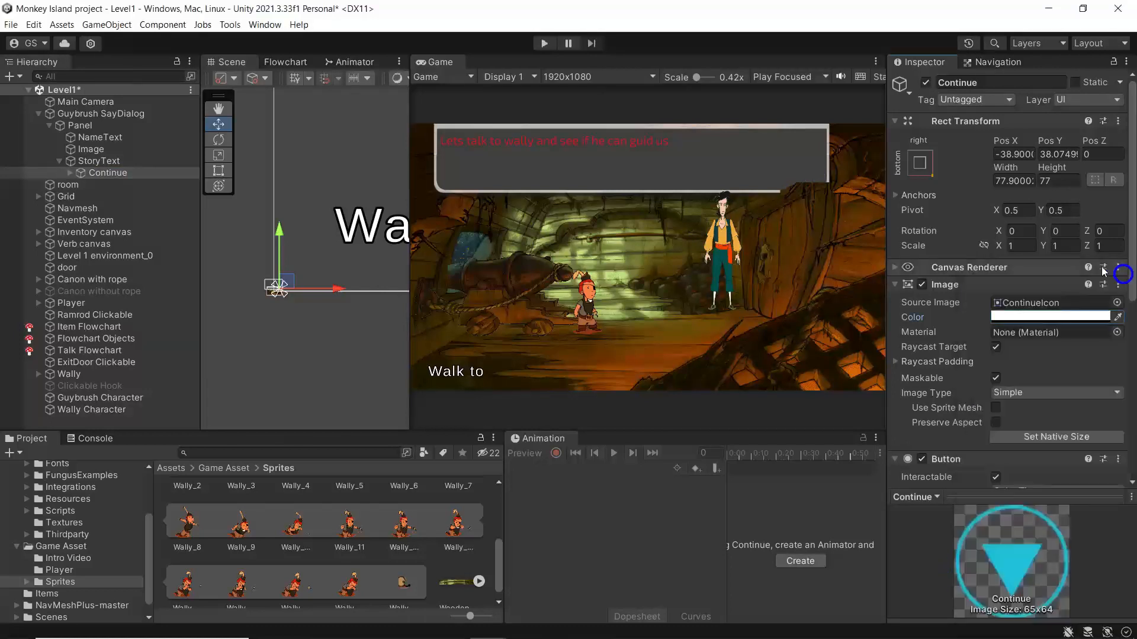
# Make the Guybrush dialog's Panel background fully transparent by setting its Image color alpha to 0.
pyautogui.click(95, 161)
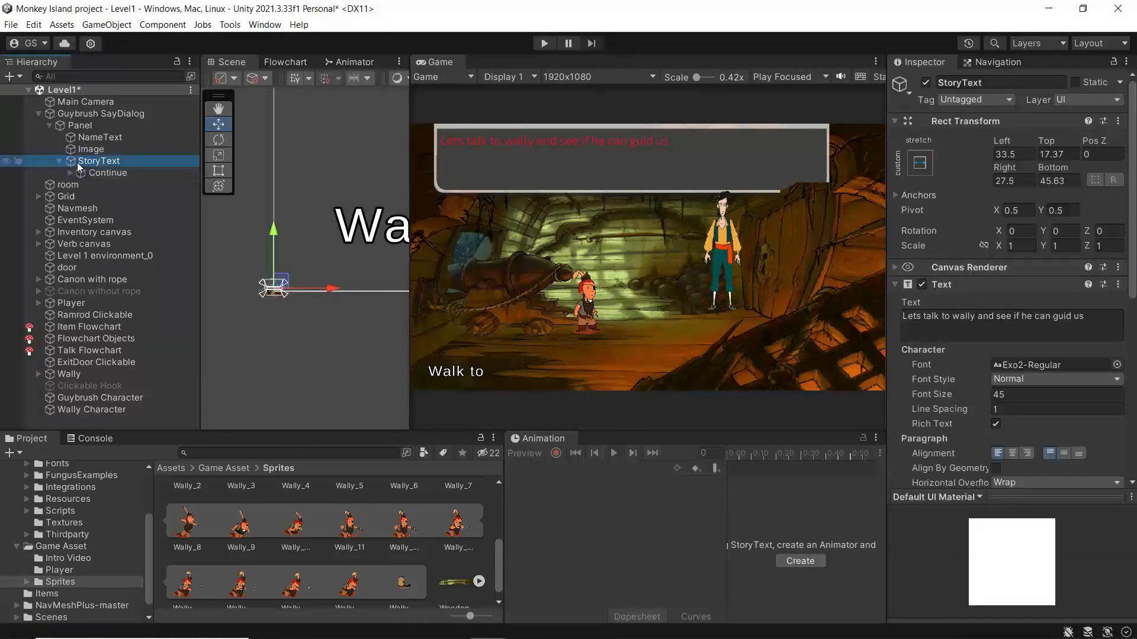
pyautogui.scroll(-5, 926, 305)
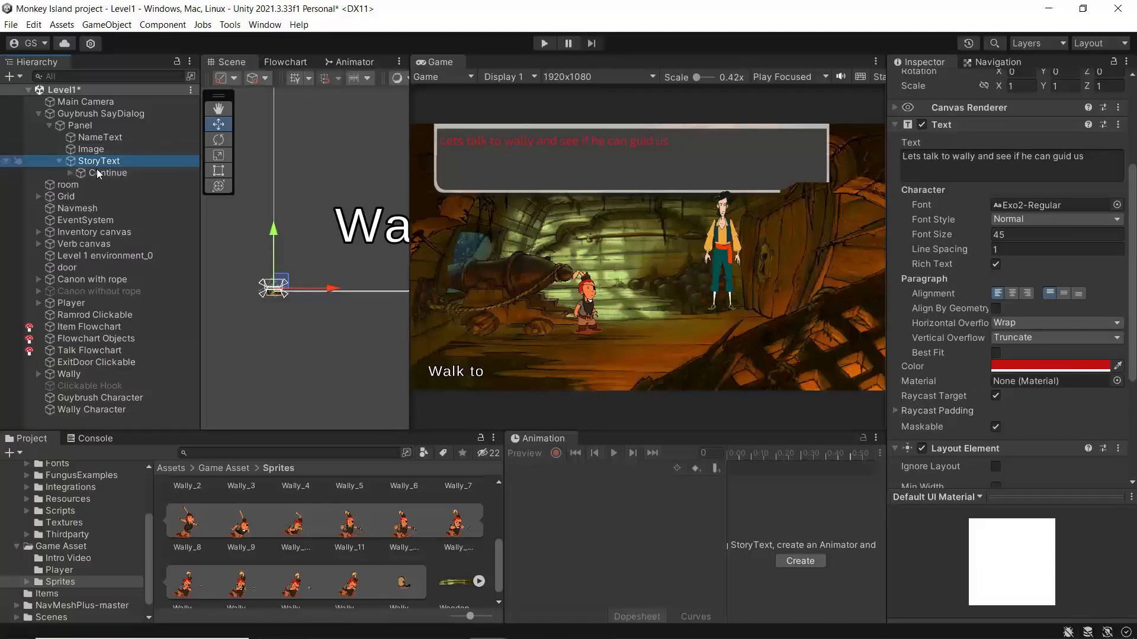
pyautogui.click(79, 151)
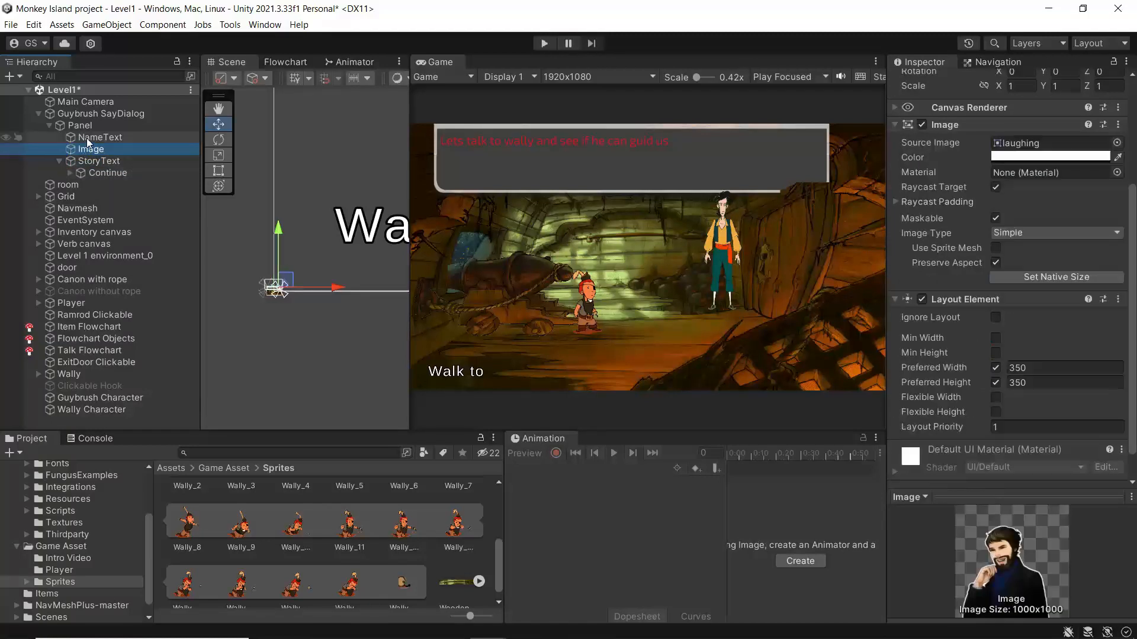
pyautogui.click(81, 127)
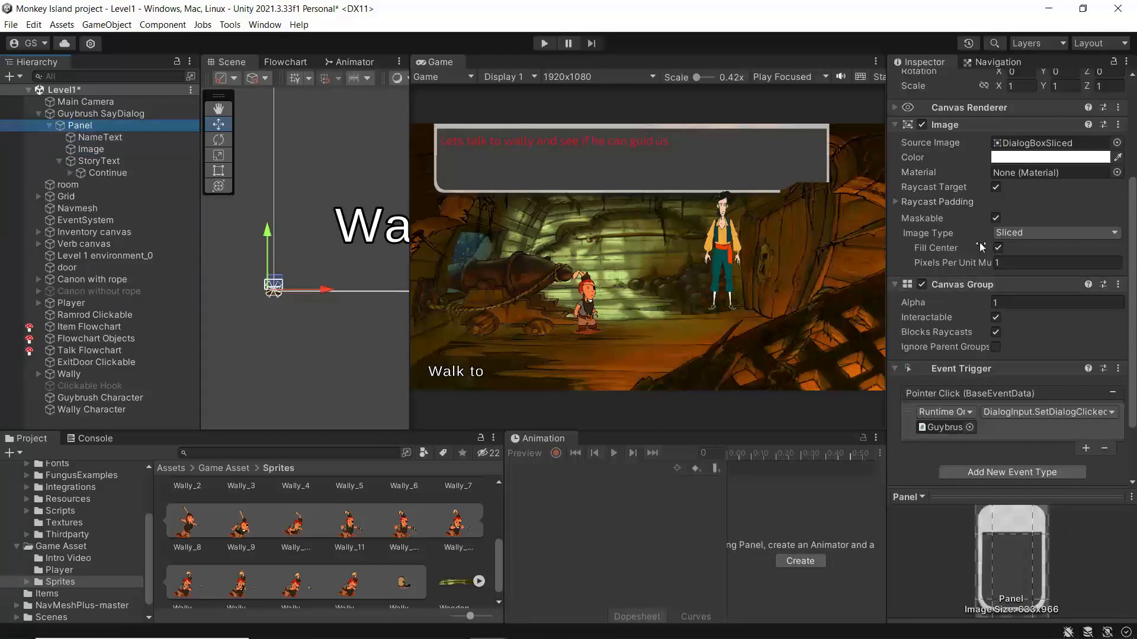
pyautogui.click(1017, 158)
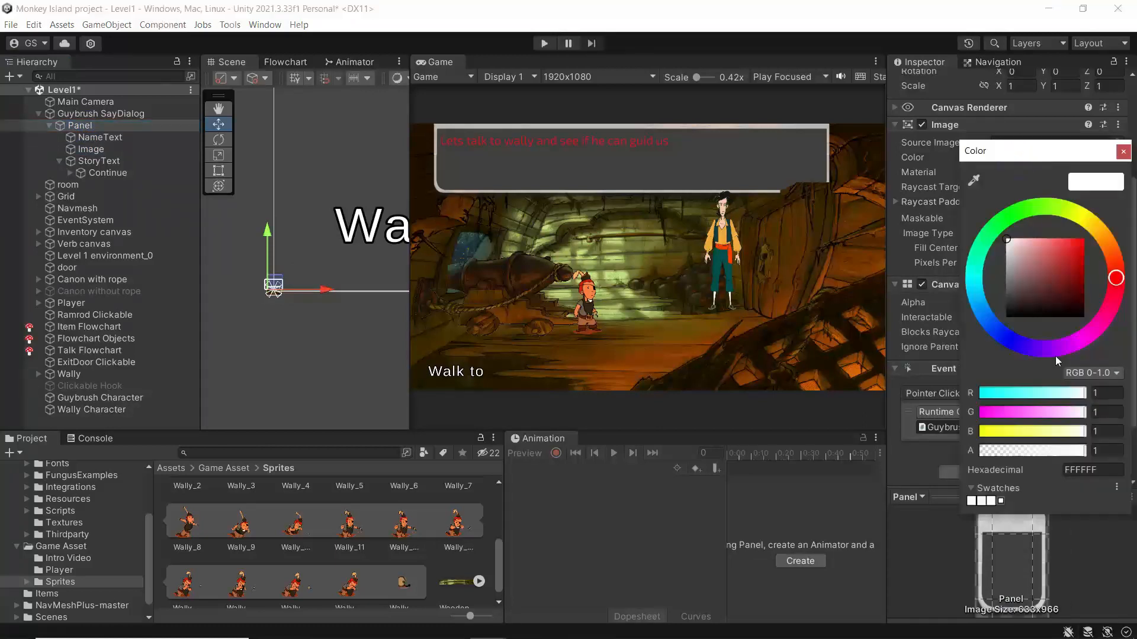
pyautogui.moveTo(1074, 454); pyautogui.dragTo(946, 453)
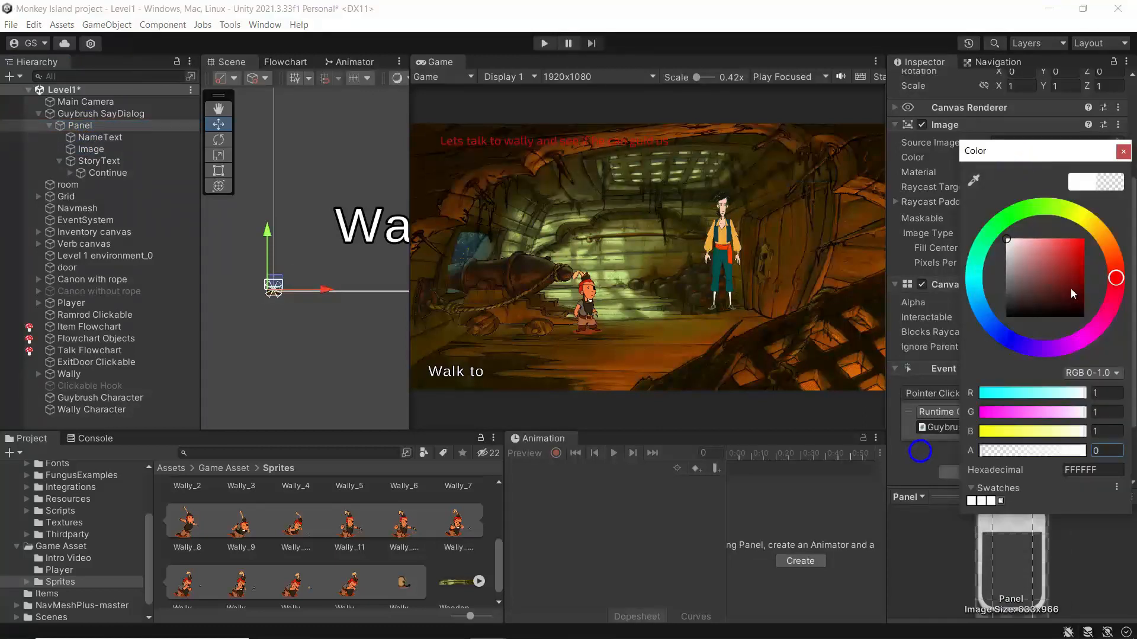
pyautogui.click(1123, 151)
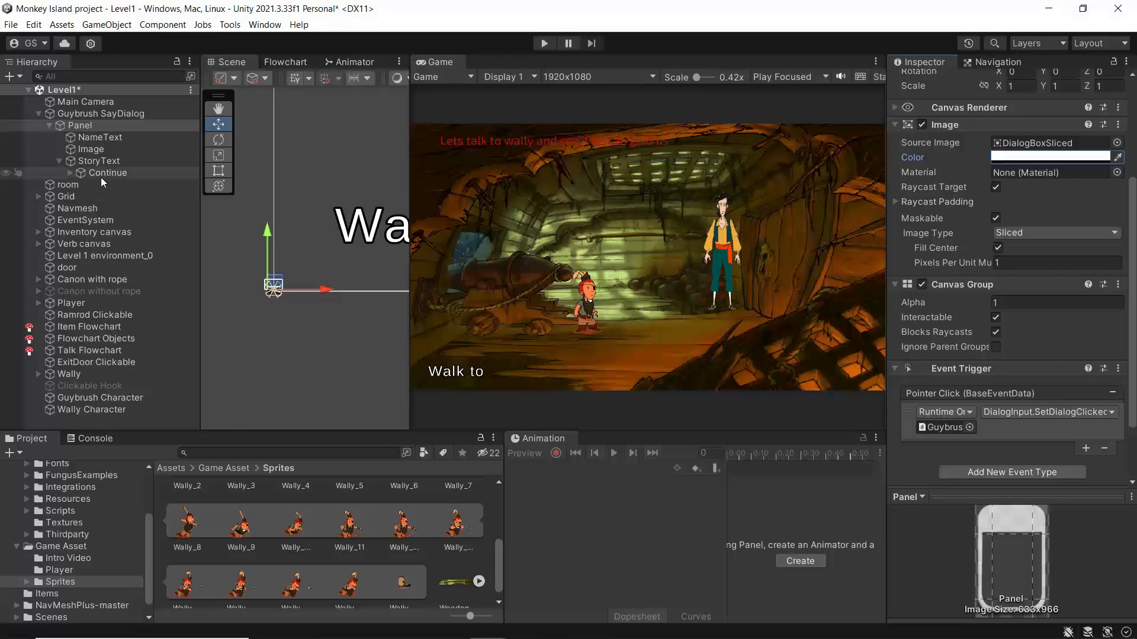
# Set the Guybrush StoryText color to bright green (2EFF00) and its font style to Bold.
pyautogui.click(84, 164)
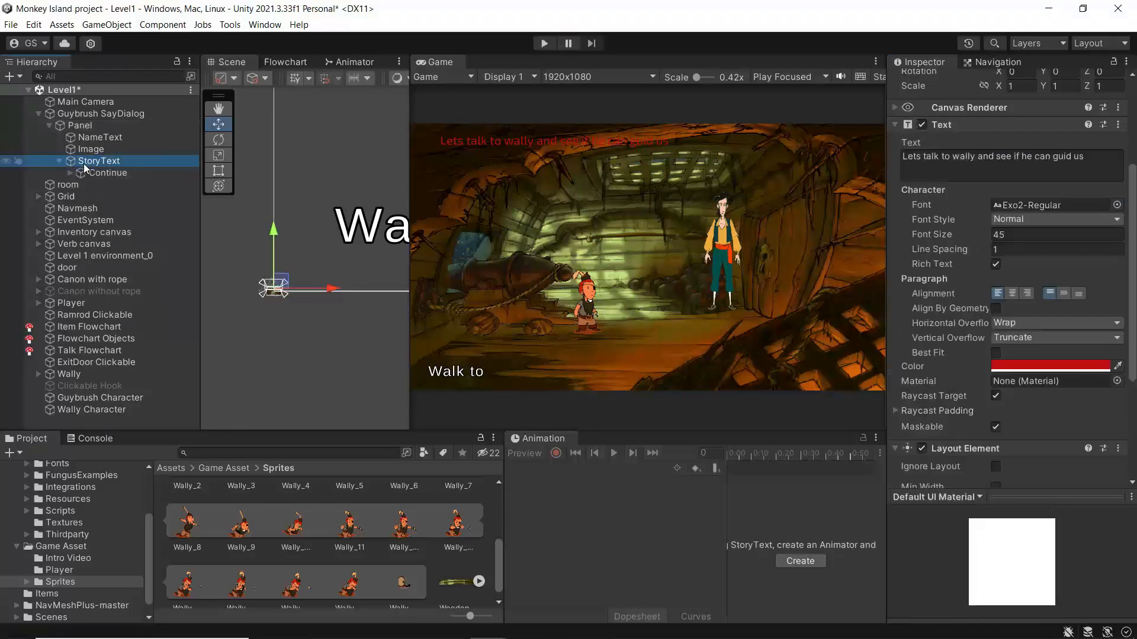
pyautogui.click(1020, 367)
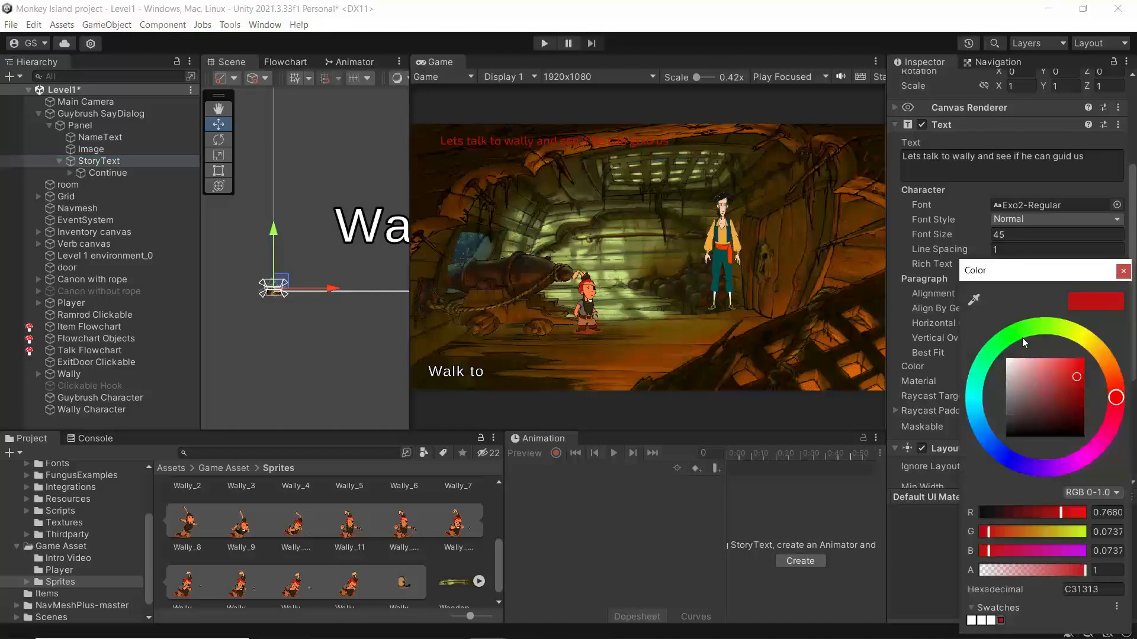
pyautogui.click(1023, 342)
pyautogui.moveTo(1050, 390); pyautogui.dragTo(1096, 348)
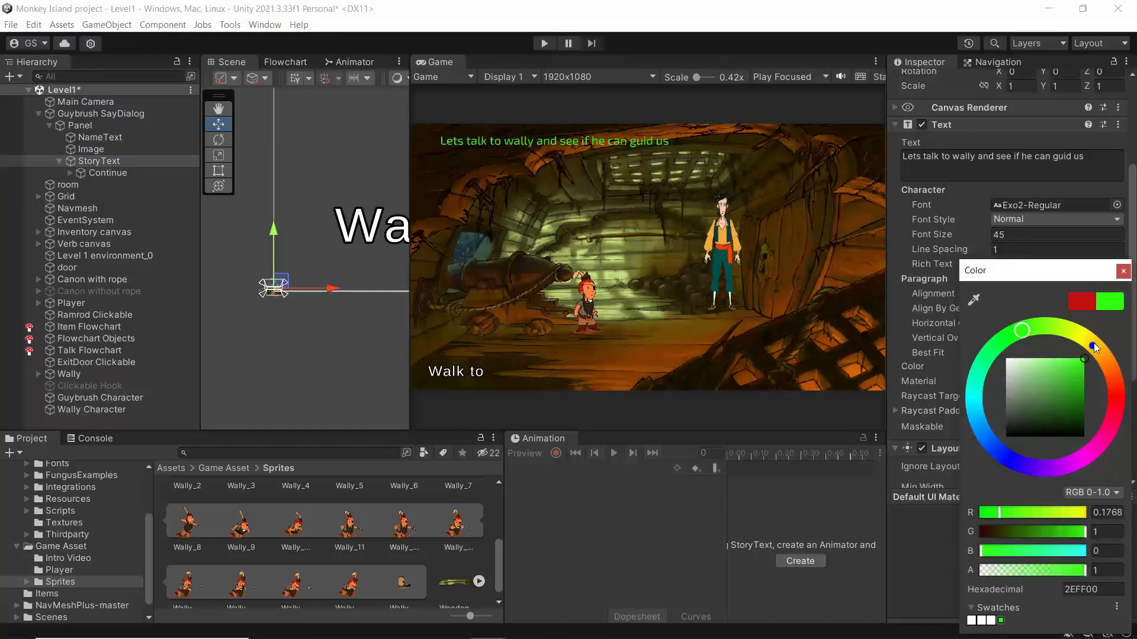
pyautogui.click(1123, 271)
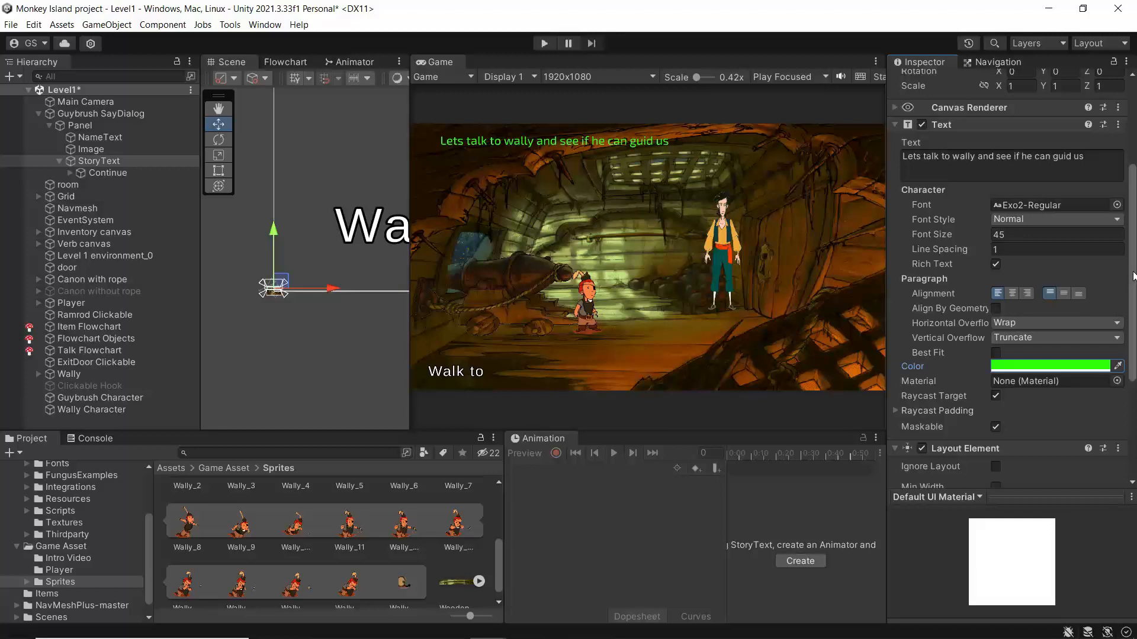
pyautogui.moveTo(1132, 277)
pyautogui.mouseDown()
pyautogui.moveTo(1132, 317)
pyautogui.moveTo(1132, 290)
pyautogui.mouseUp()
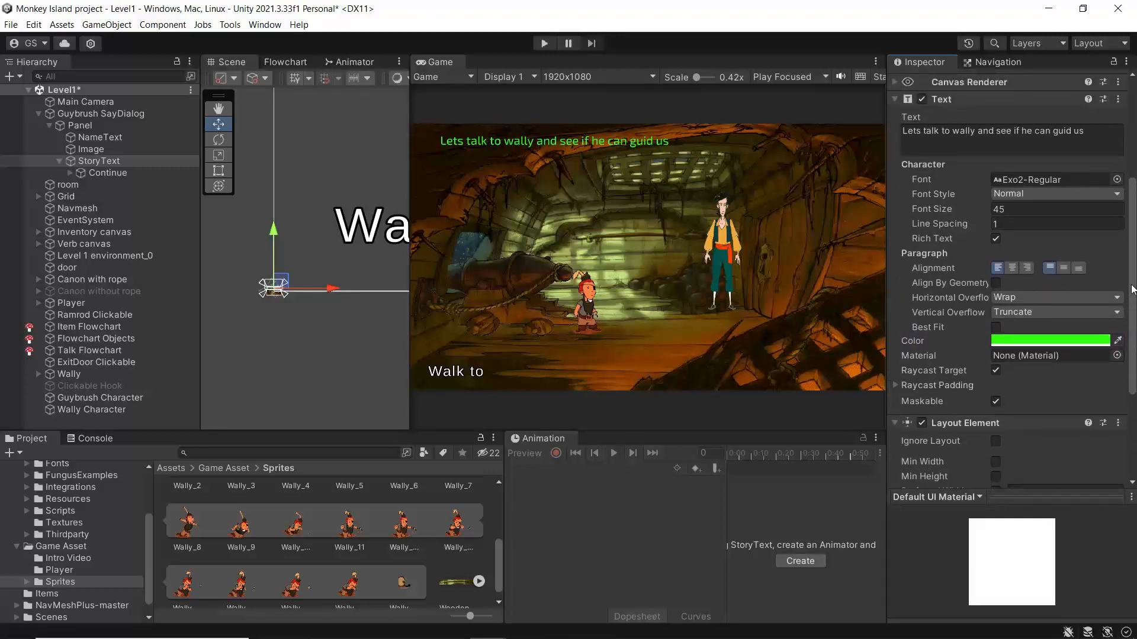
pyautogui.click(1030, 195)
pyautogui.click(1018, 228)
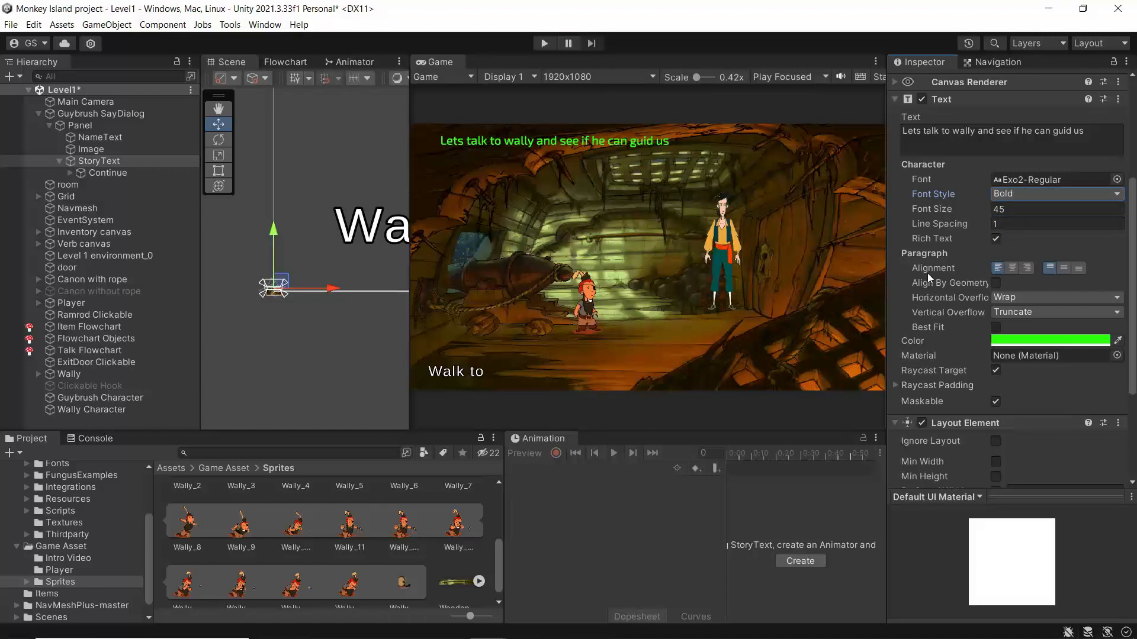
# Shift the Guybrush StoryText slightly down within the upper part of the room.
pyautogui.scroll(-5, 252, 175)
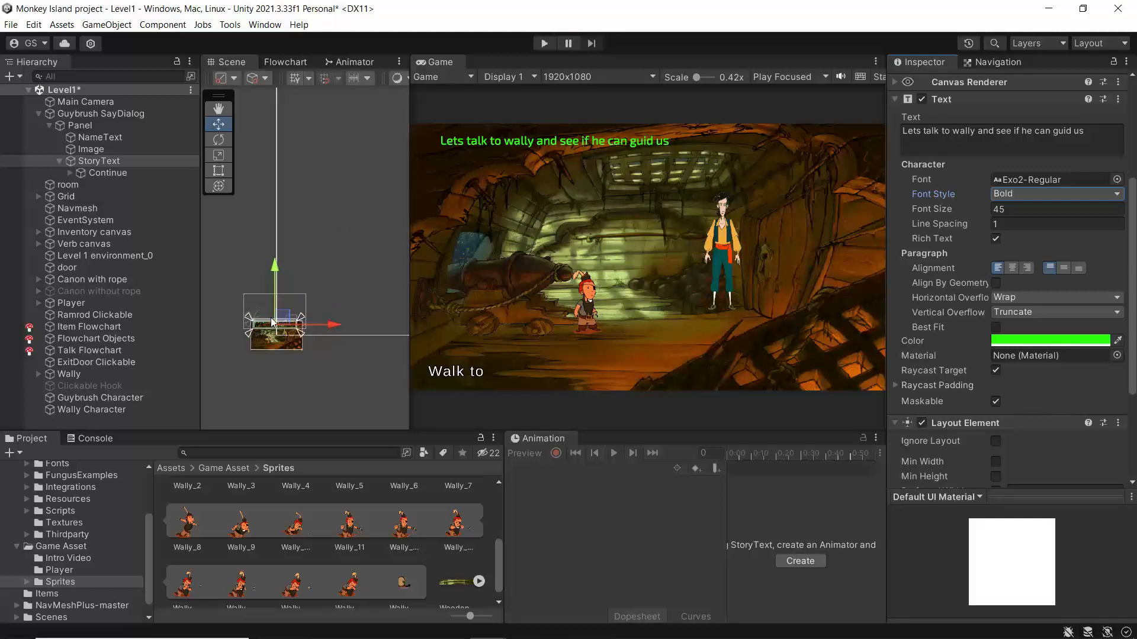
pyautogui.scroll(3, 272, 337)
pyautogui.scroll(5, 273, 336)
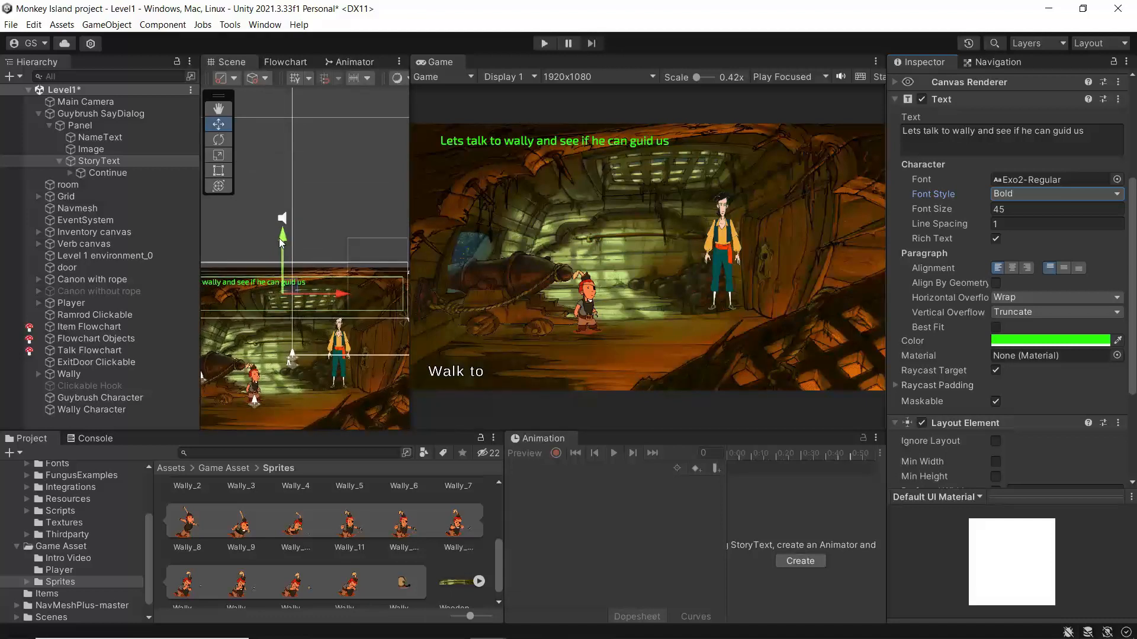
pyautogui.moveTo(283, 238); pyautogui.dragTo(281, 247)
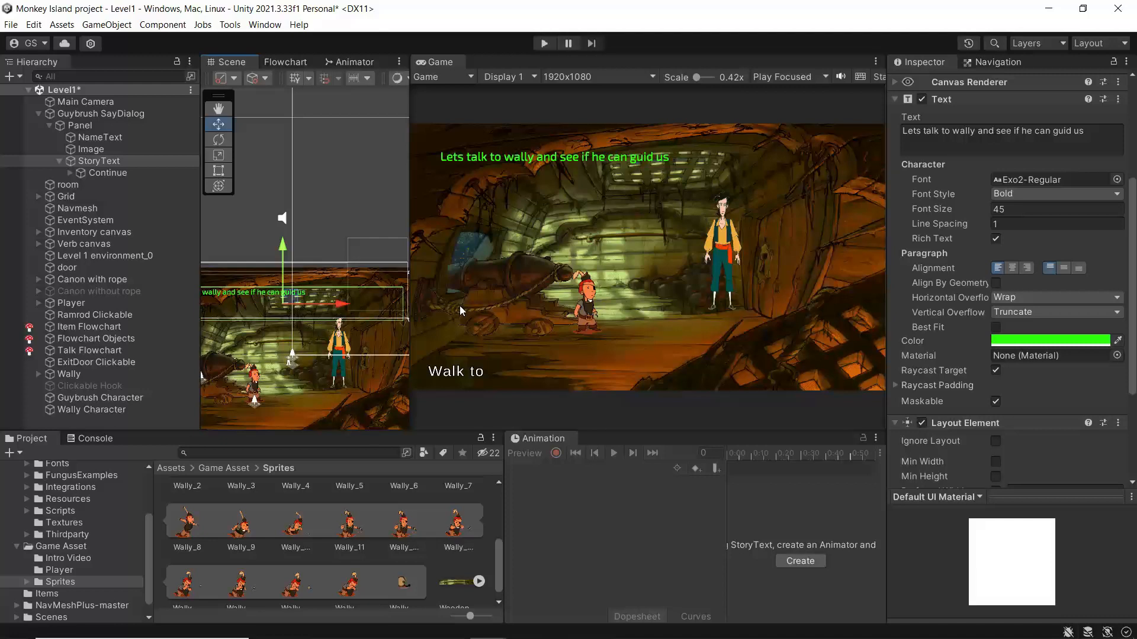
# Duplicate Guybrush SayDialog and rename the copy Wally SayDialog.
pyautogui.click(38, 114)
pyautogui.click(66, 112)
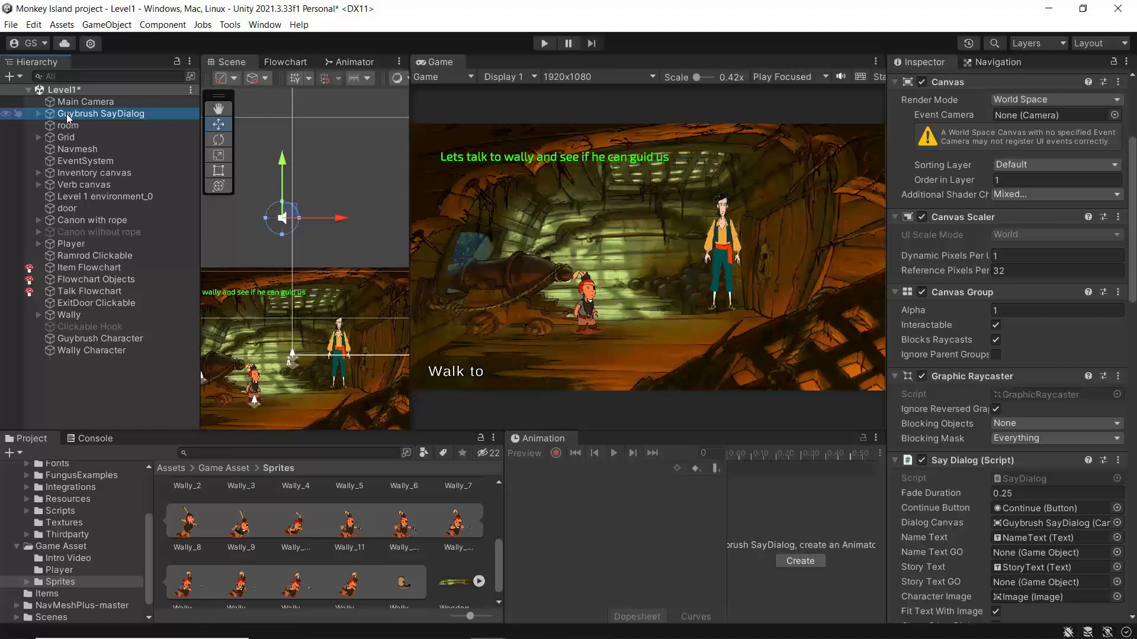
pyautogui.rightClick(66, 114)
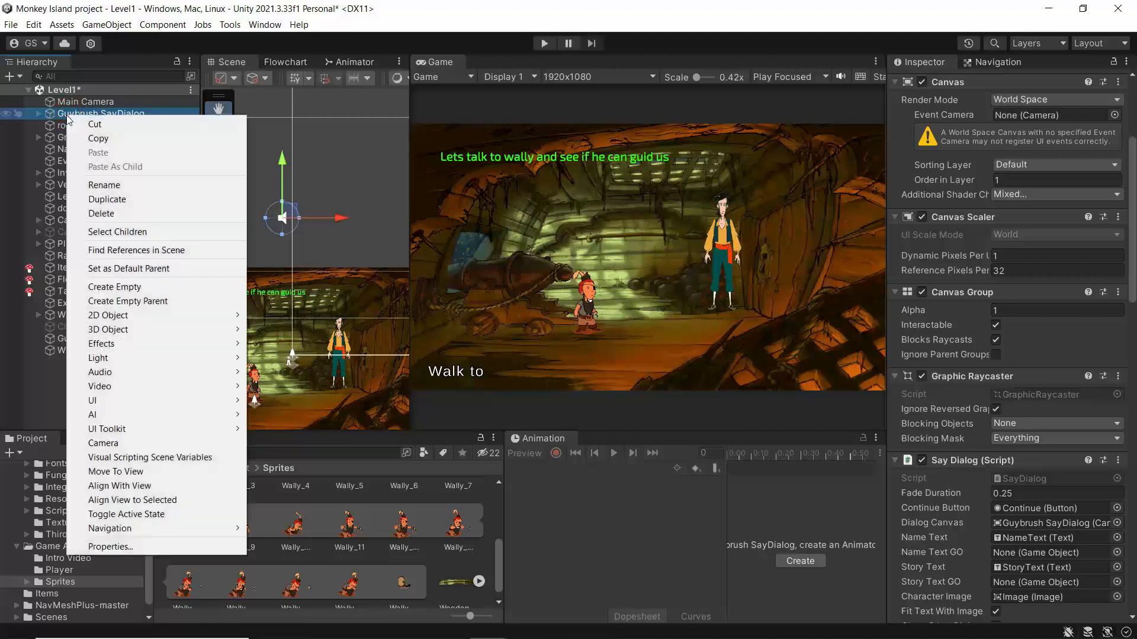
pyautogui.click(90, 200)
pyautogui.rightClick(96, 364)
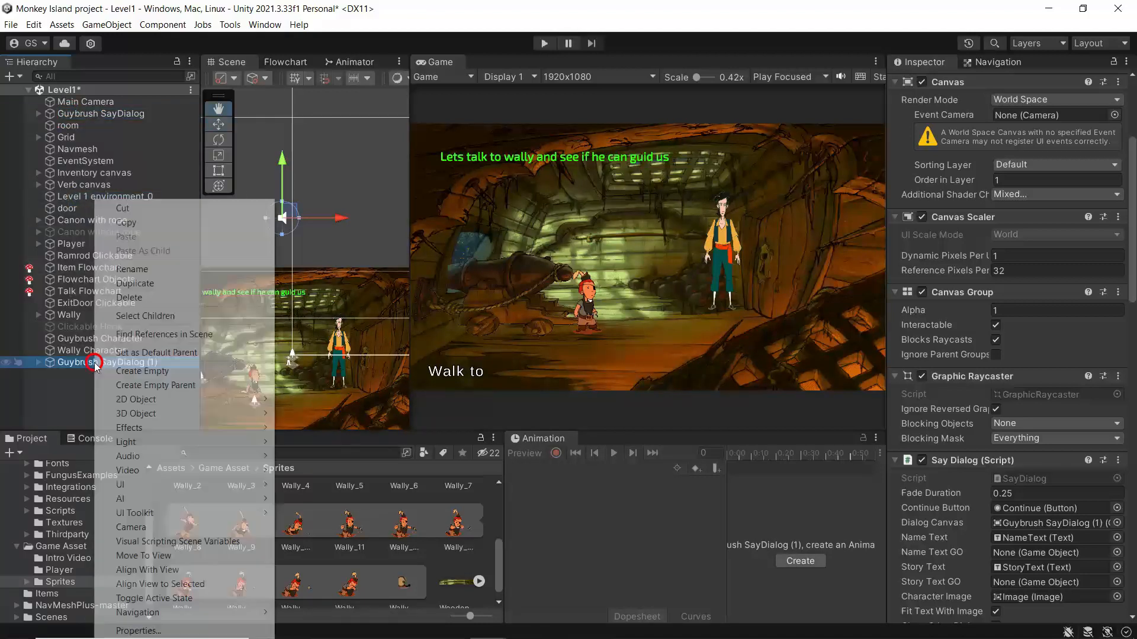
pyautogui.click(119, 269)
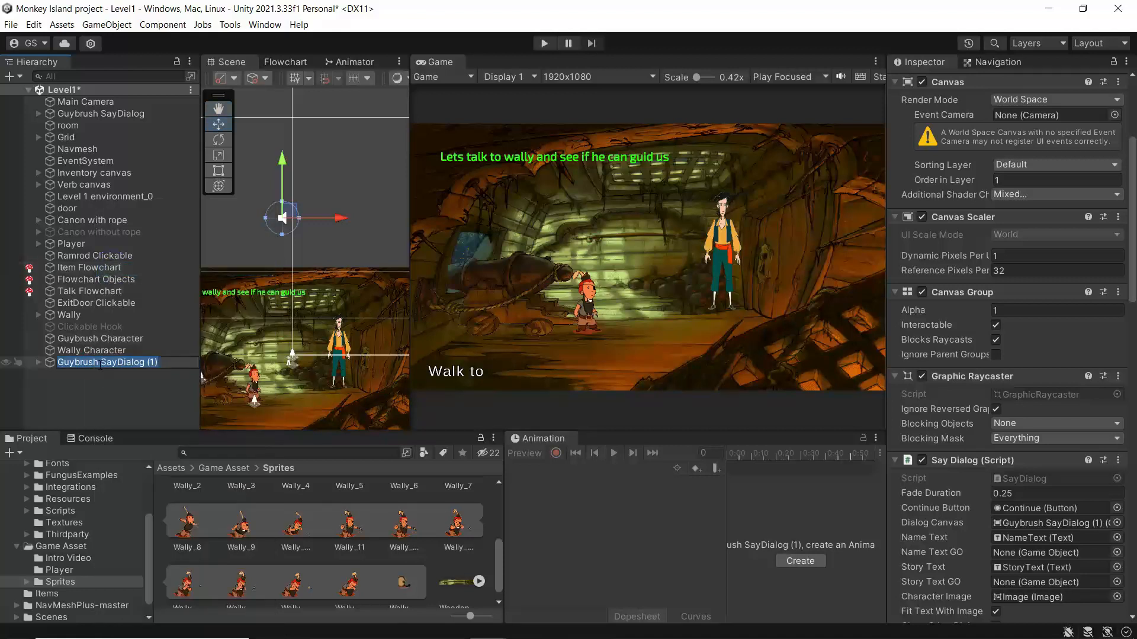
pyautogui.moveTo(99, 364); pyautogui.dragTo(57, 365)
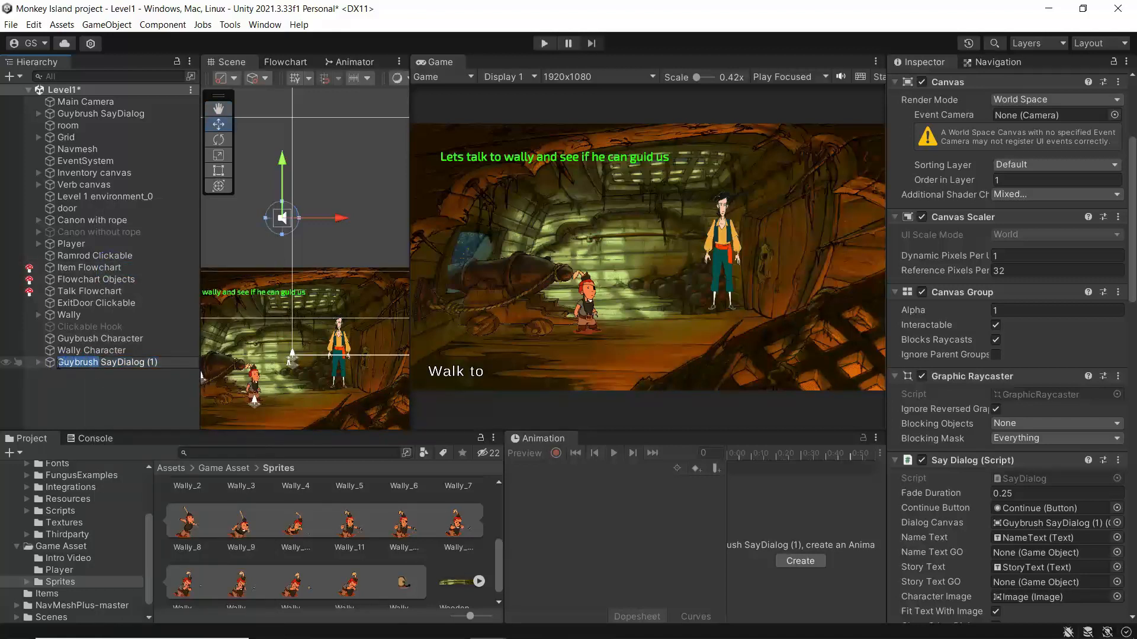
pyautogui.write('Wally')
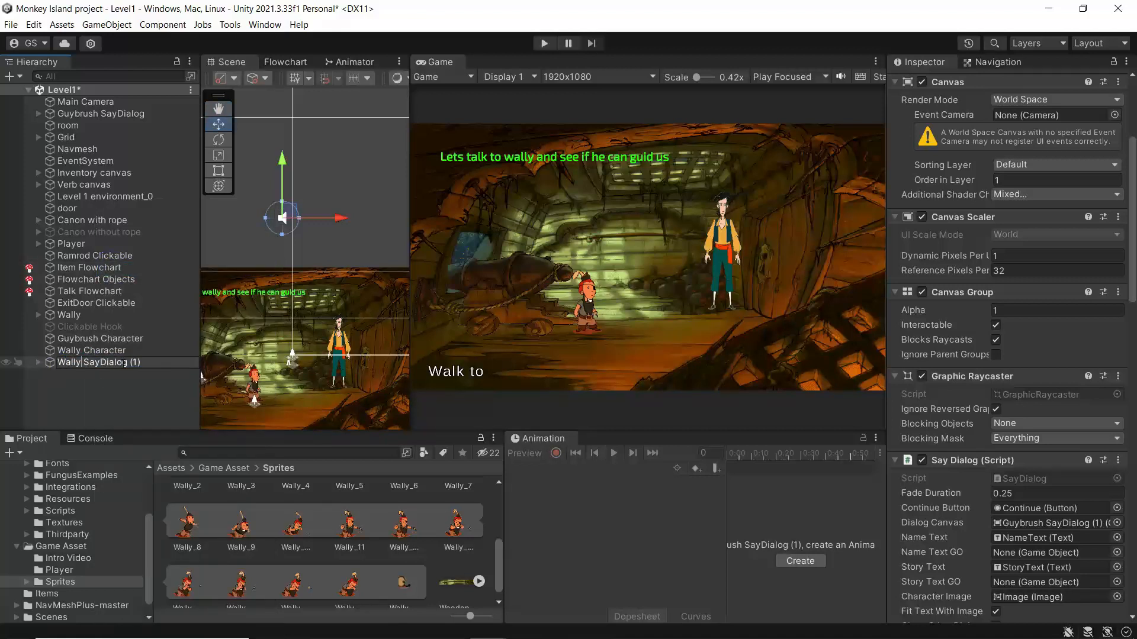
pyautogui.hotkey('ctrl', 'a')
pyautogui.click(151, 366)
pyautogui.press('Return')
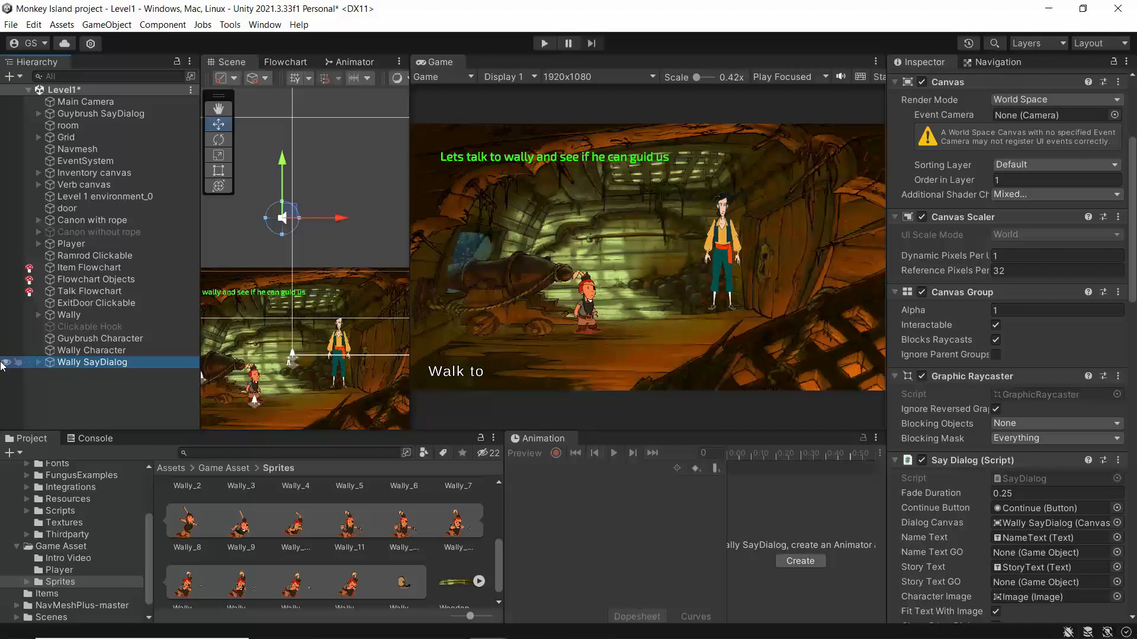
# Move Wally SayDialog straight down so its text lies near the lower edge of the room, and expand its child objects.
pyautogui.moveTo(282, 160); pyautogui.dragTo(282, 278)
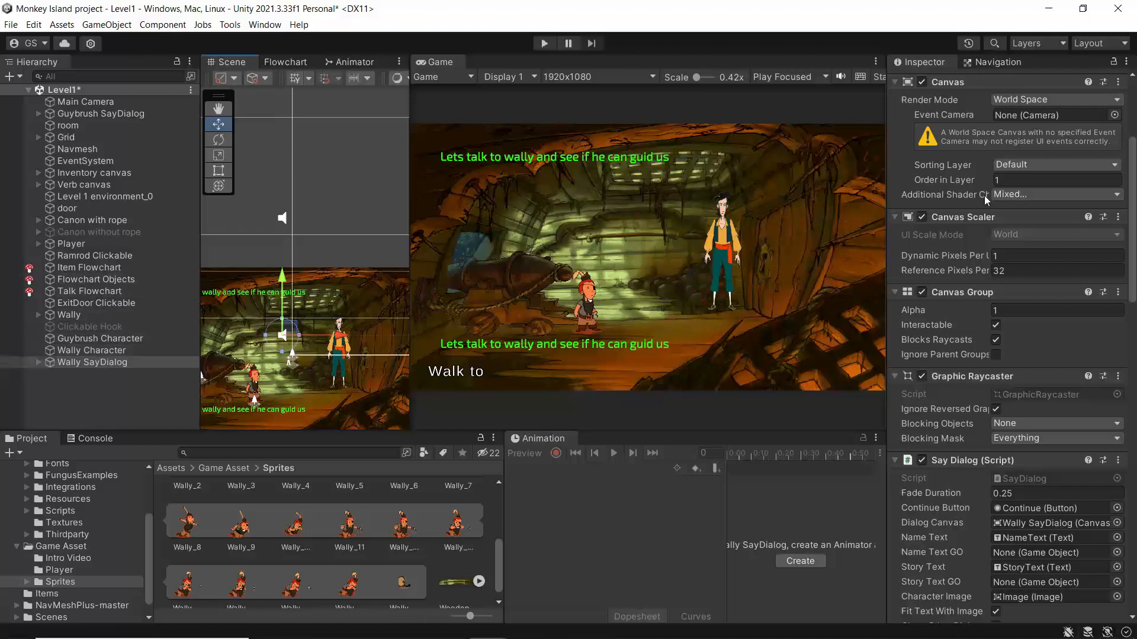
pyautogui.scroll(-5, 967, 338)
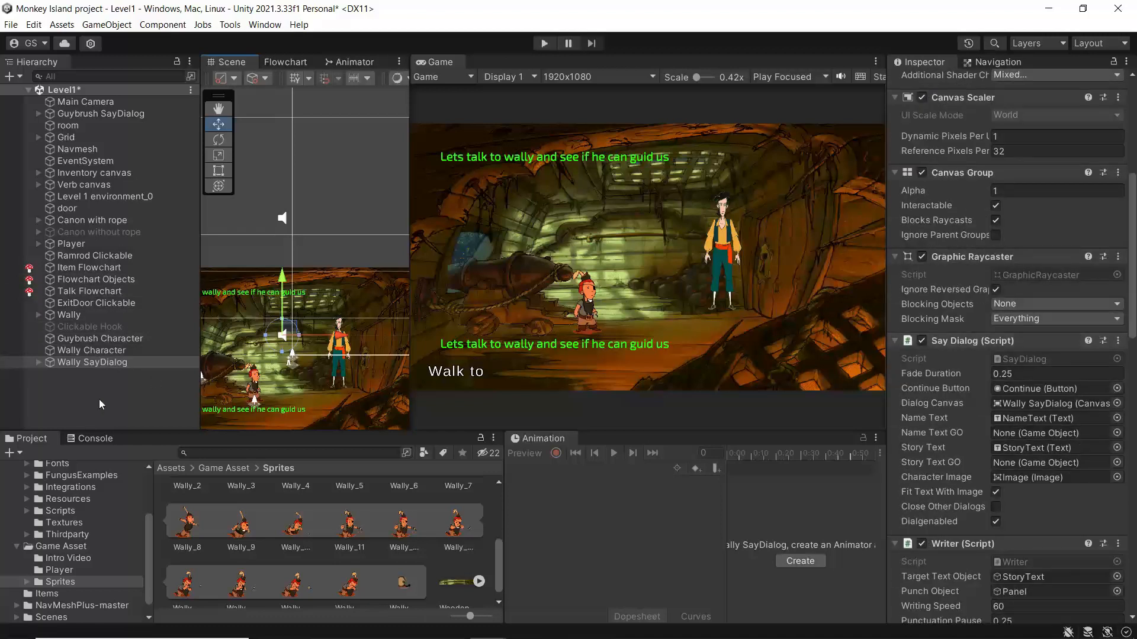
pyautogui.click(38, 362)
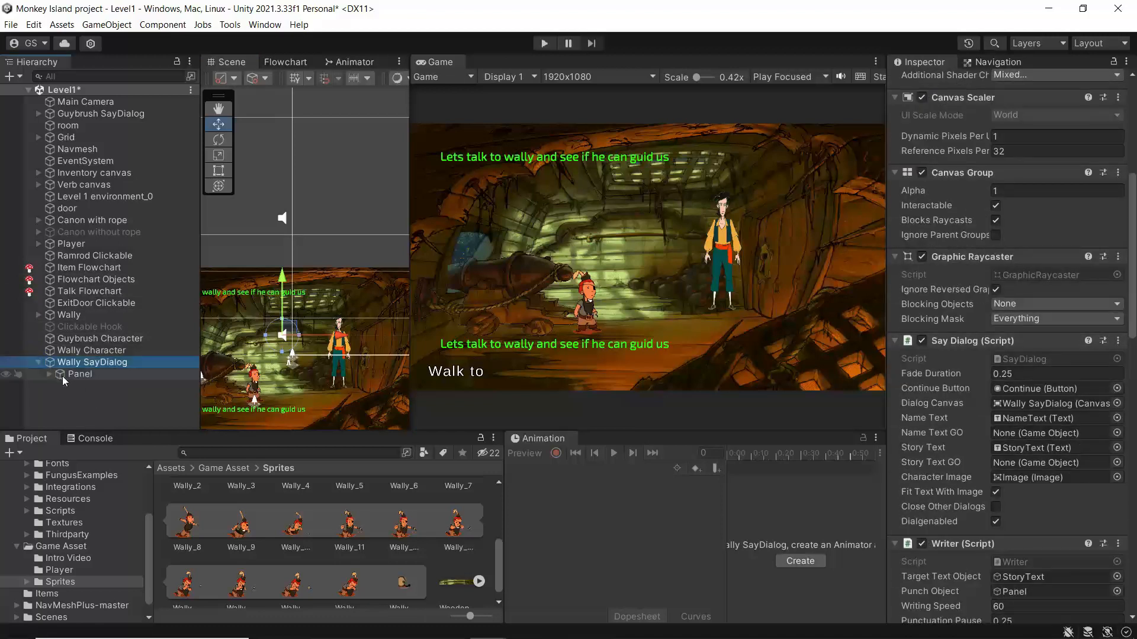
# Set the text color of Wally SayDialog's StoryText to cyan (00F8F0).
pyautogui.click(66, 374)
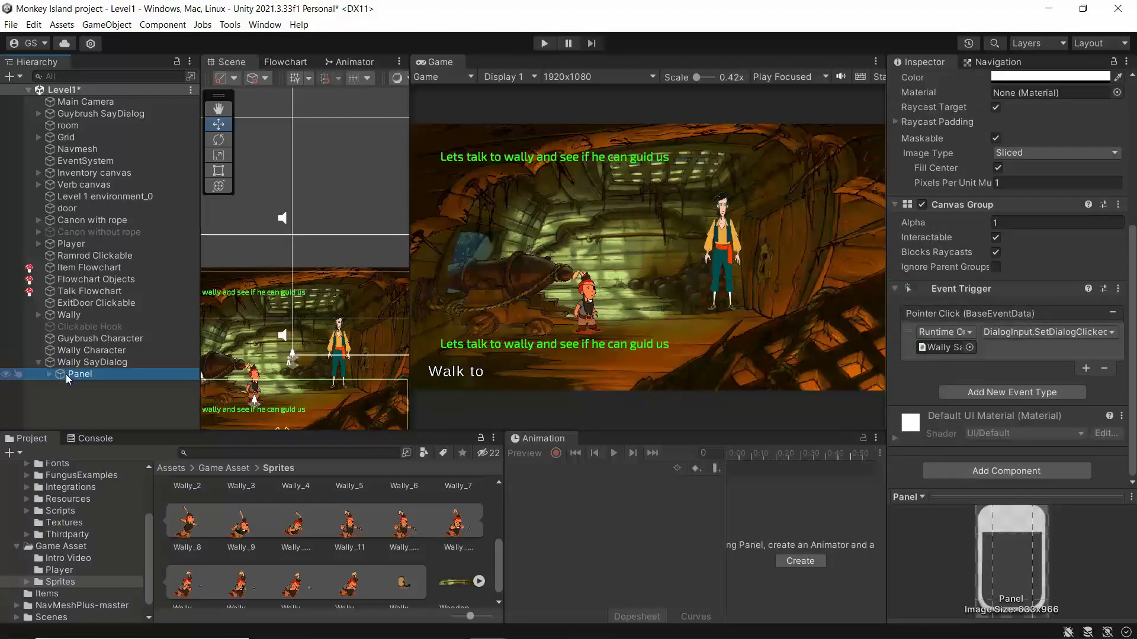
pyautogui.click(50, 375)
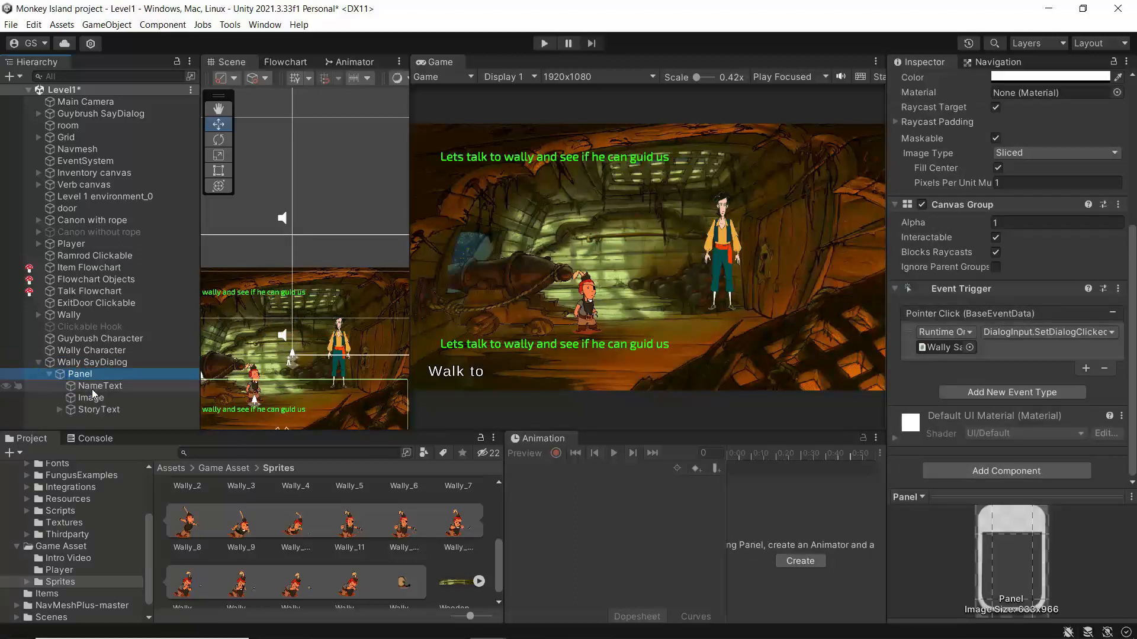
pyautogui.click(94, 410)
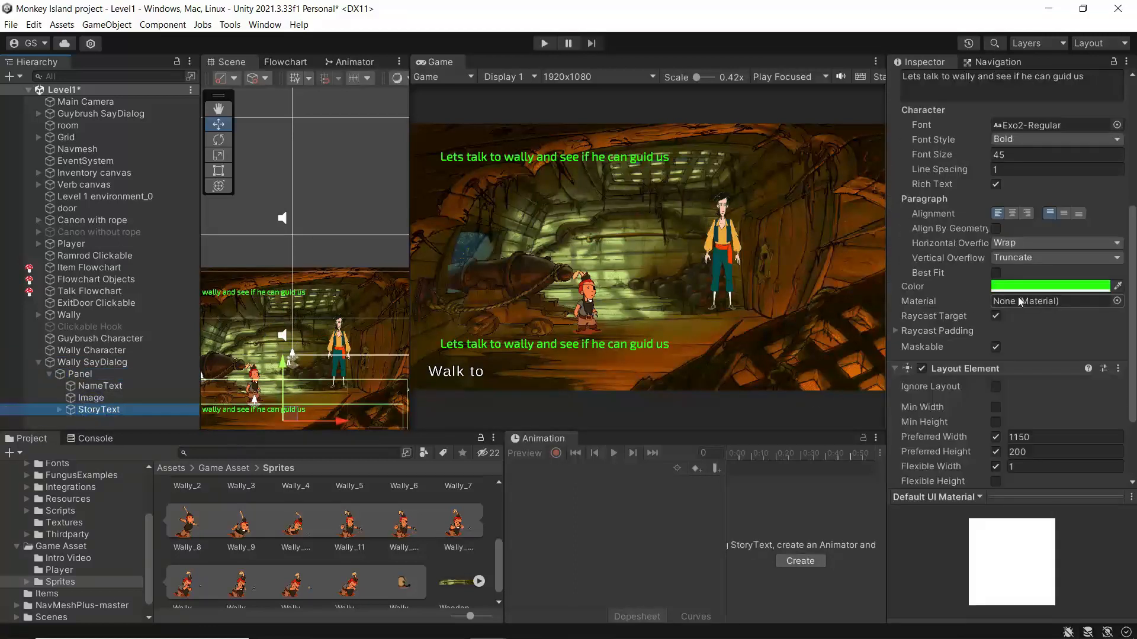
pyautogui.click(1028, 287)
pyautogui.moveTo(1040, 382); pyautogui.dragTo(992, 347)
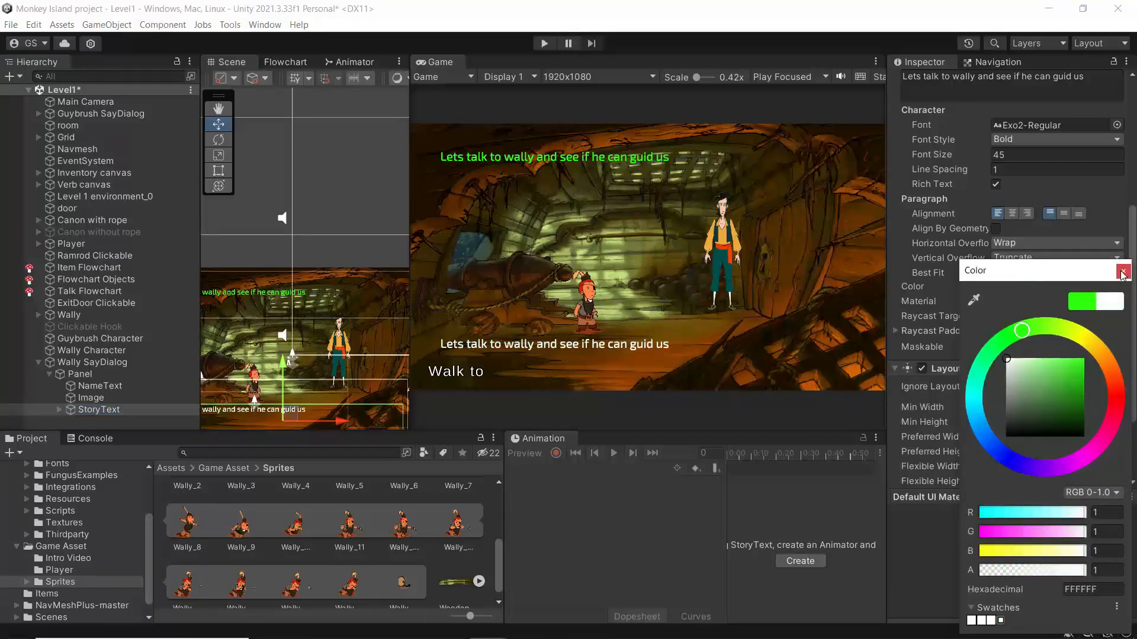
pyautogui.click(1077, 335)
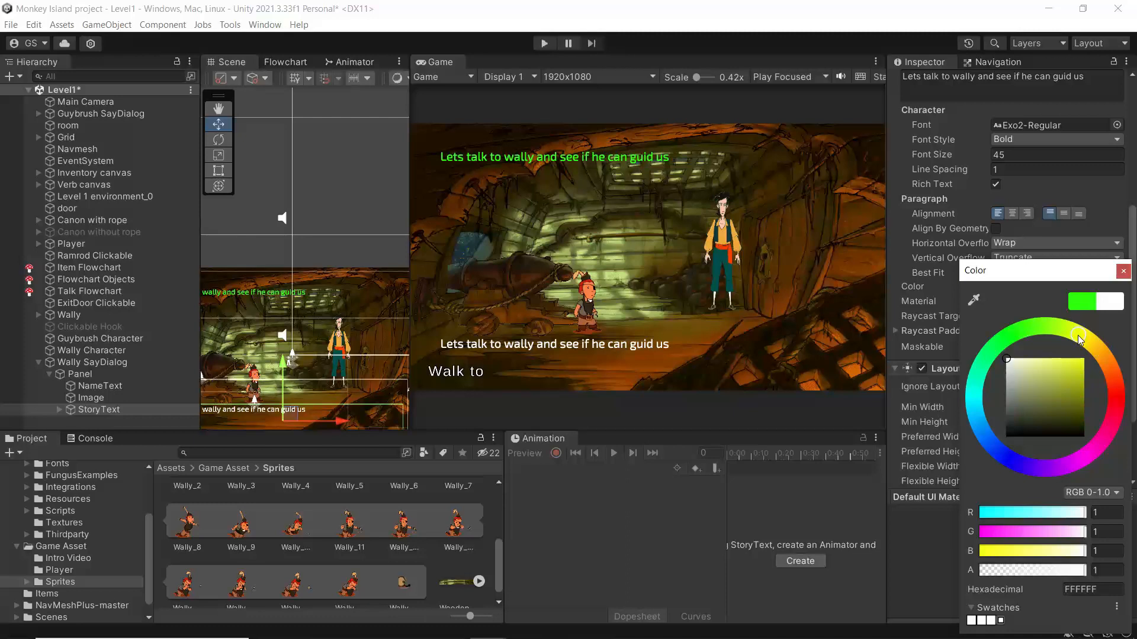
pyautogui.moveTo(1063, 370)
pyautogui.mouseDown()
pyautogui.moveTo(1090, 361)
pyautogui.moveTo(1117, 395)
pyautogui.moveTo(1095, 470)
pyautogui.moveTo(1073, 481)
pyautogui.moveTo(1098, 470)
pyautogui.moveTo(1110, 447)
pyautogui.moveTo(1029, 496)
pyautogui.moveTo(972, 439)
pyautogui.moveTo(967, 402)
pyautogui.mouseUp()
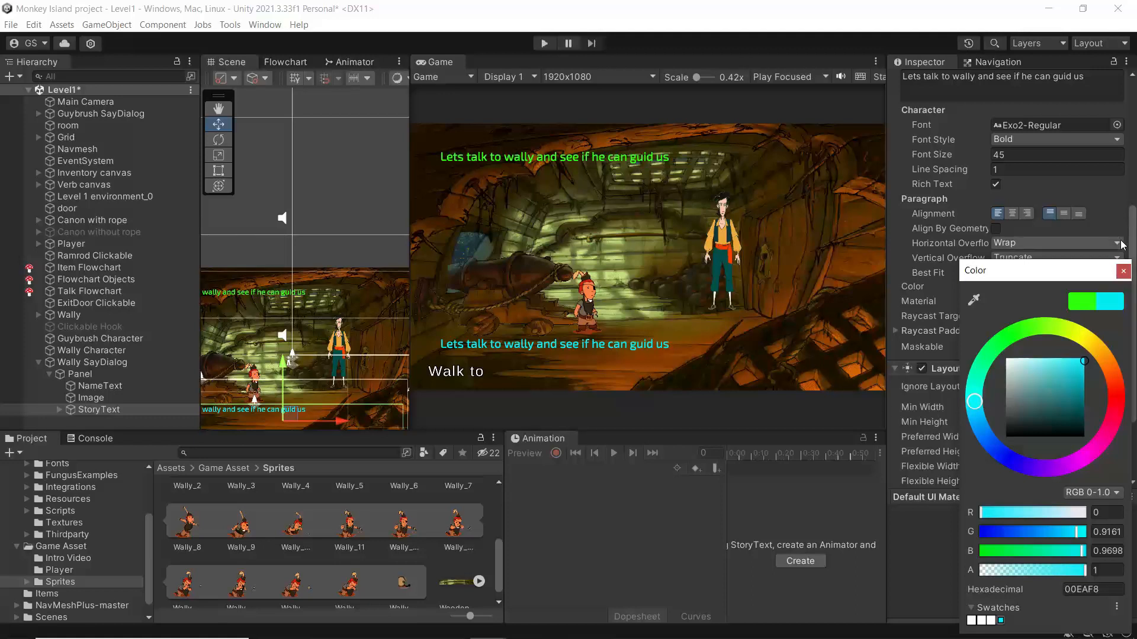
pyautogui.moveTo(971, 401)
pyautogui.mouseDown()
pyautogui.moveTo(975, 380)
pyautogui.moveTo(972, 396)
pyautogui.mouseUp()
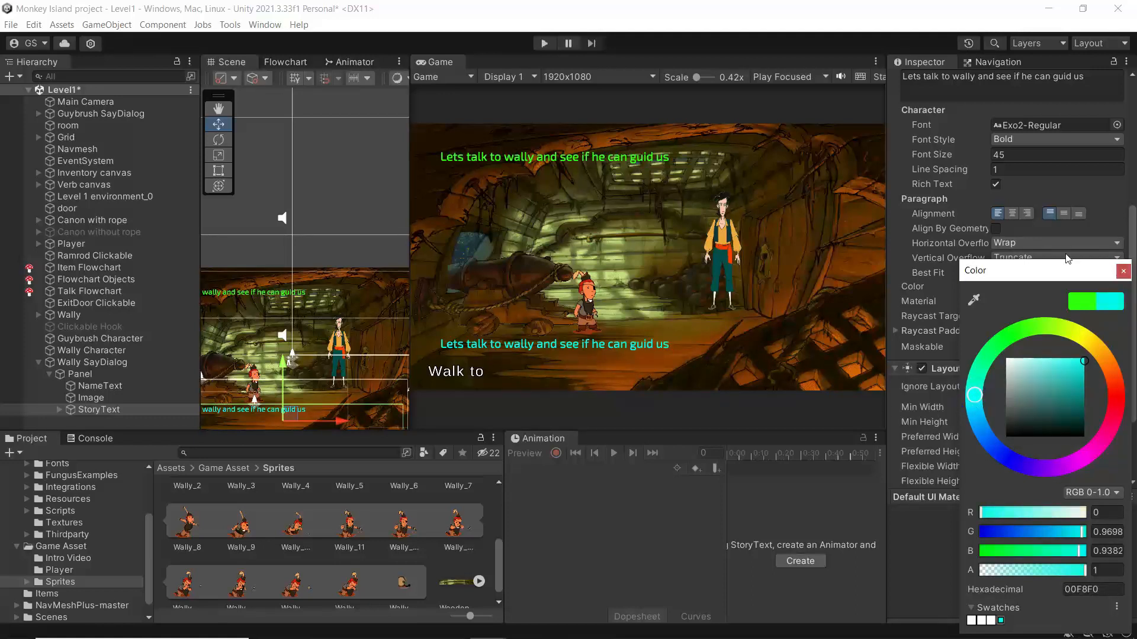
pyautogui.click(1123, 271)
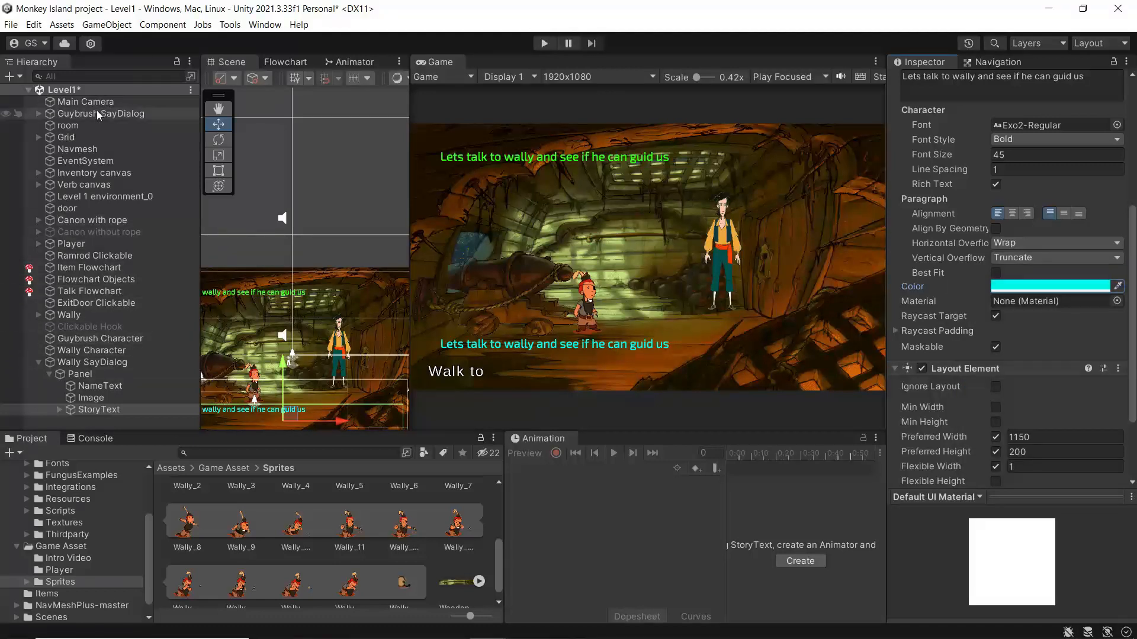
# Assign Guybrush SayDialog as the say dialog of Guybrush Character.
pyautogui.click(38, 362)
pyautogui.click(70, 351)
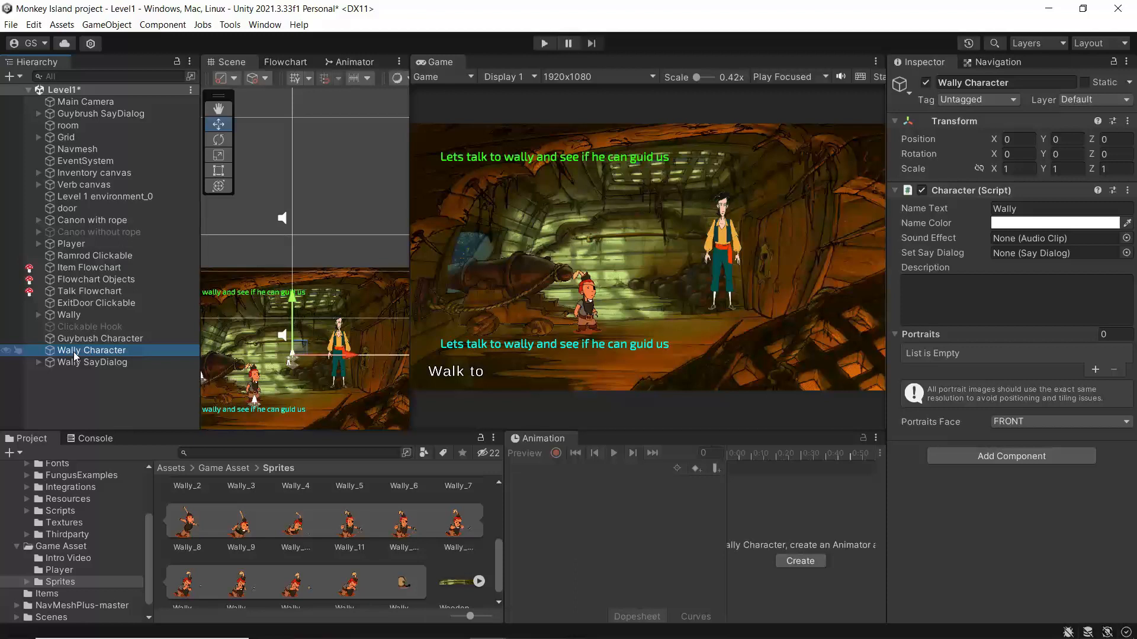
pyautogui.click(71, 341)
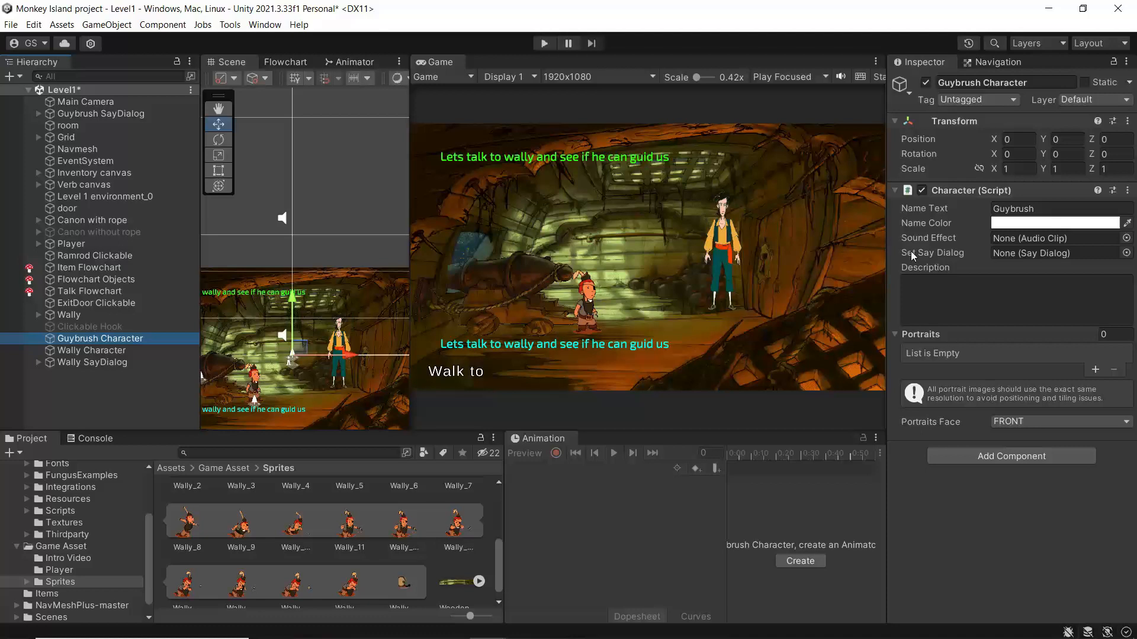
pyautogui.click(1126, 253)
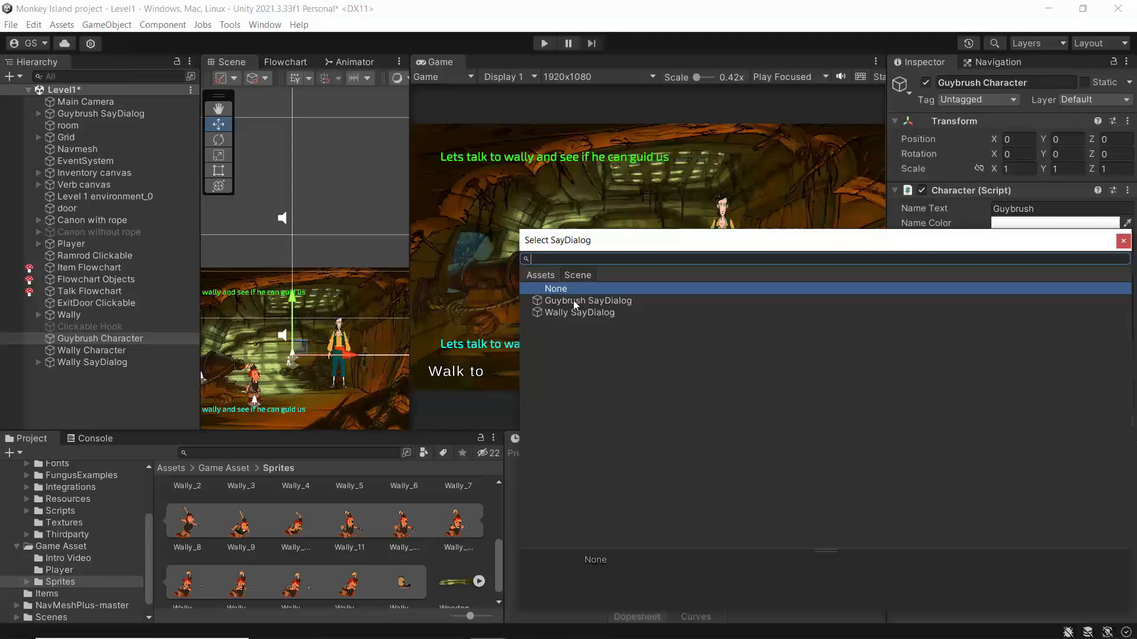
pyautogui.click(573, 300)
pyautogui.click(1123, 243)
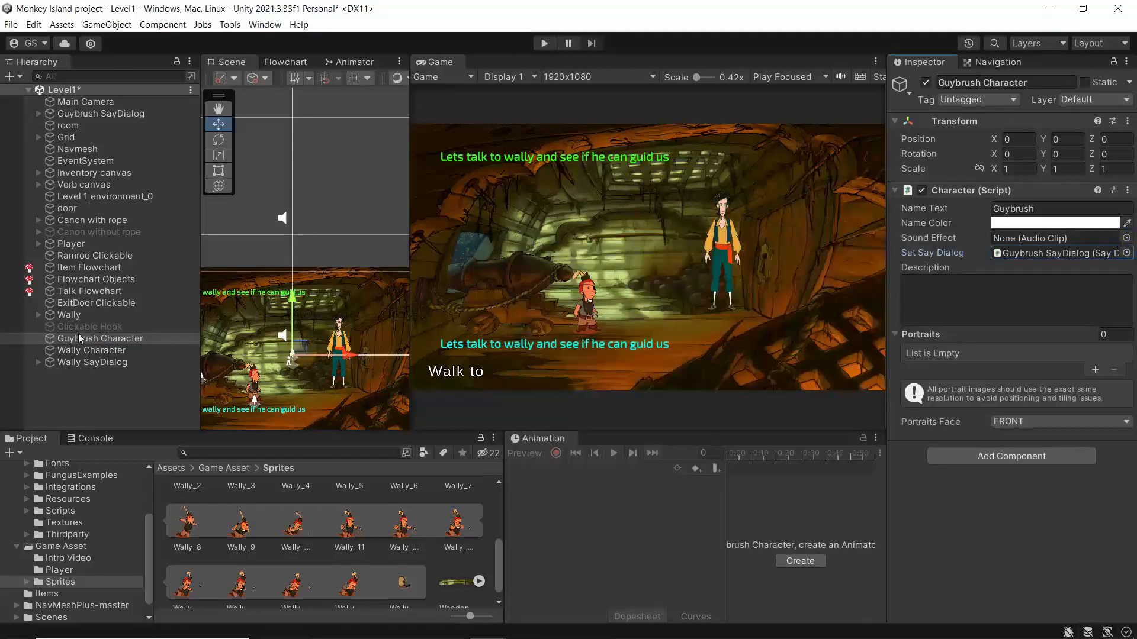
# Assign Wally SayDialog as Wally Character's say dialog, and move Guybrush SayDialog to the end of the scene hierarchy.
pyautogui.click(92, 351)
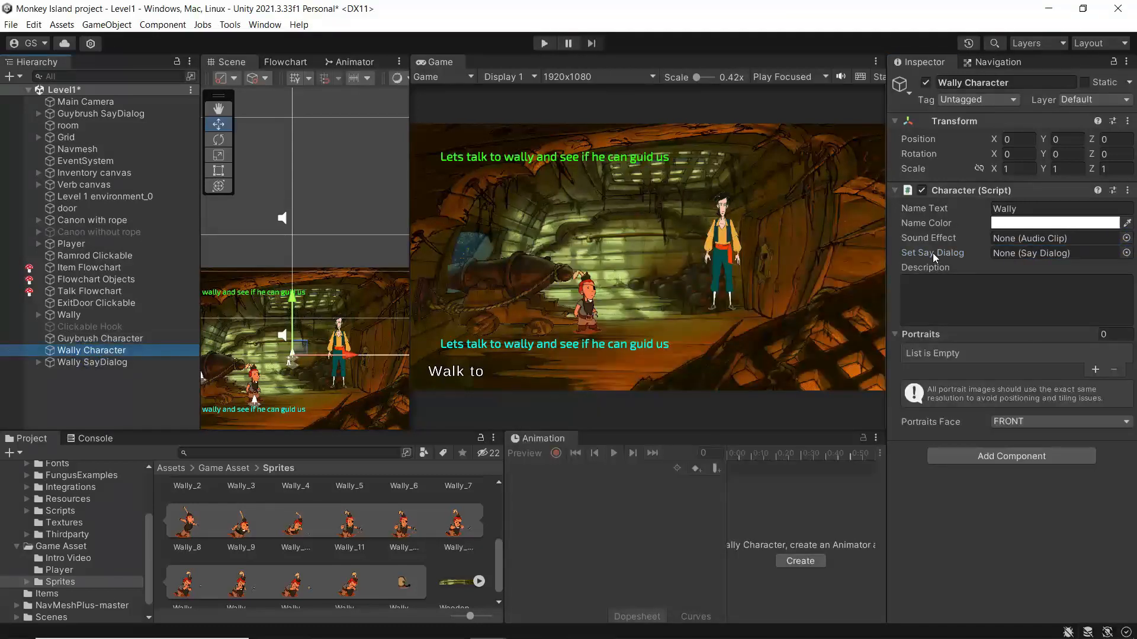
pyautogui.click(1126, 253)
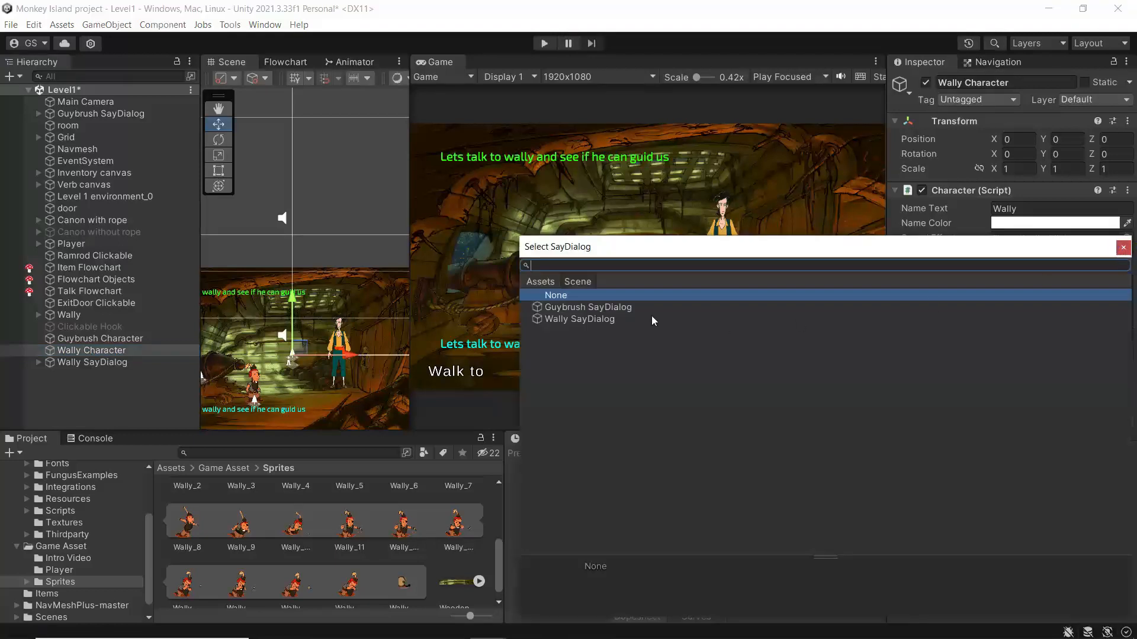
pyautogui.click(616, 320)
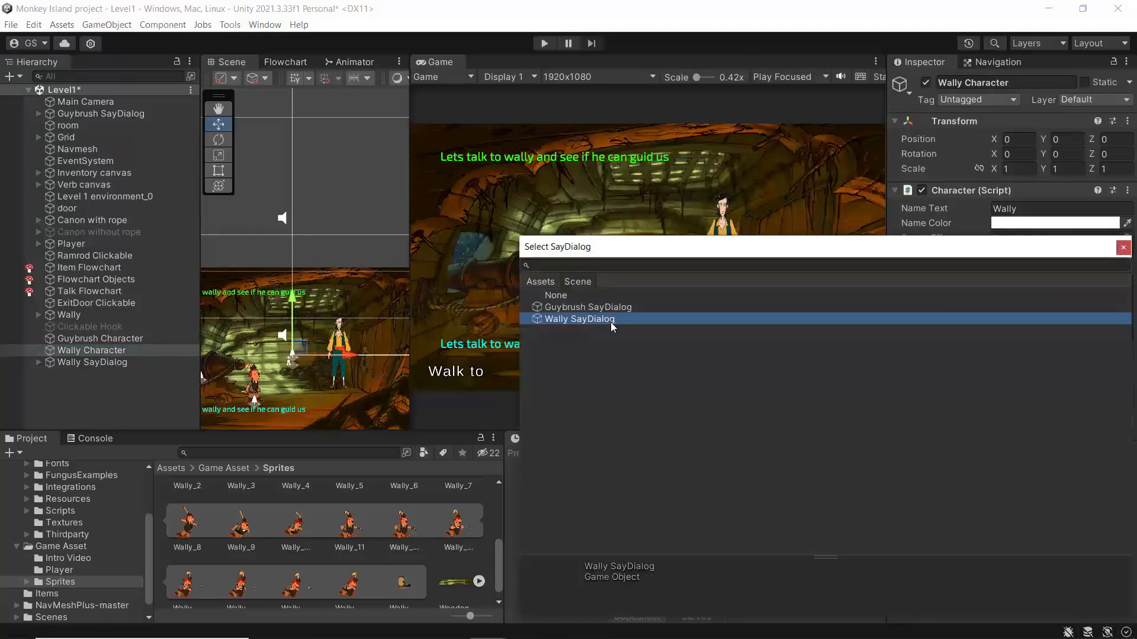
pyautogui.click(1123, 247)
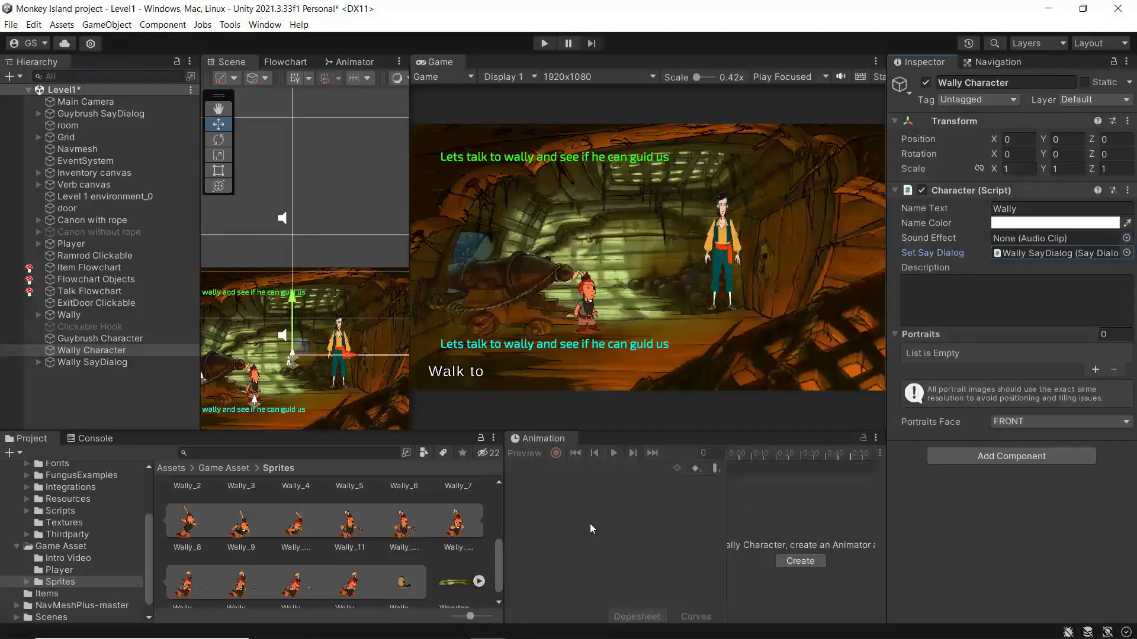
pyautogui.click(78, 116)
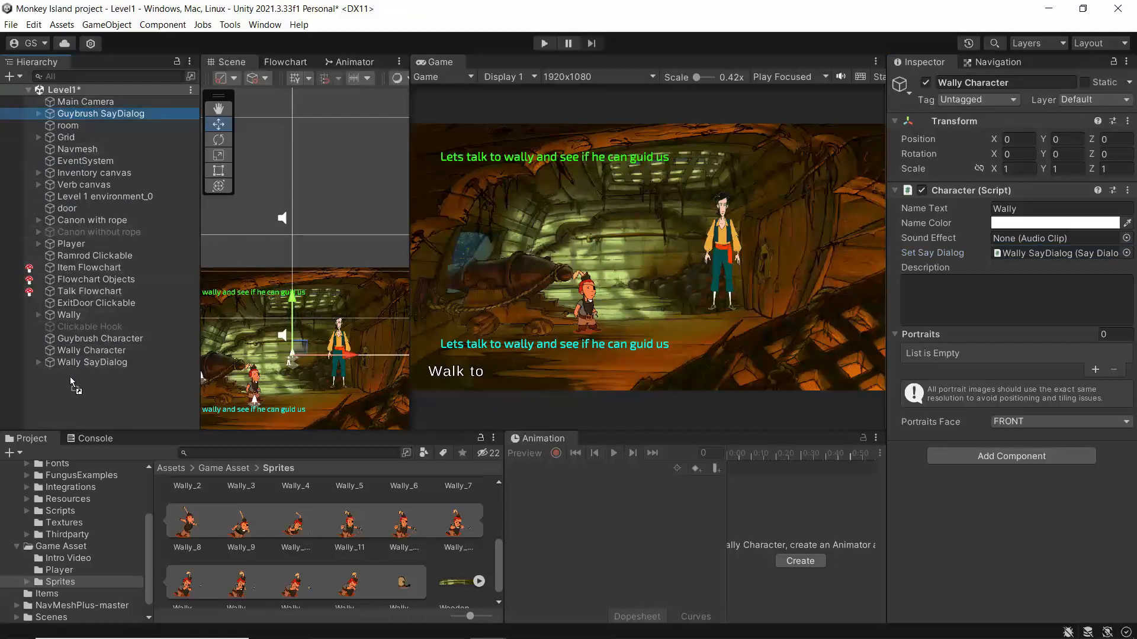
pyautogui.moveTo(70, 377); pyautogui.dragTo(69, 377)
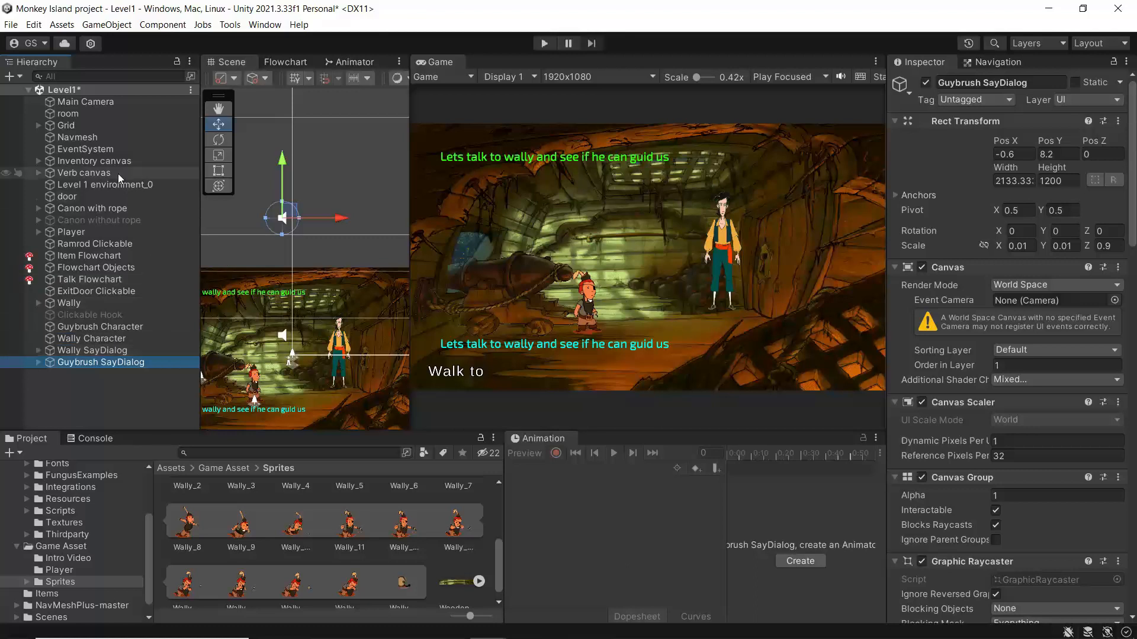
# In the flowchart's Wally block, set the character of the "Hey, Do You know how to get out of here???" Say command to Guybrush Character.
pyautogui.click(279, 63)
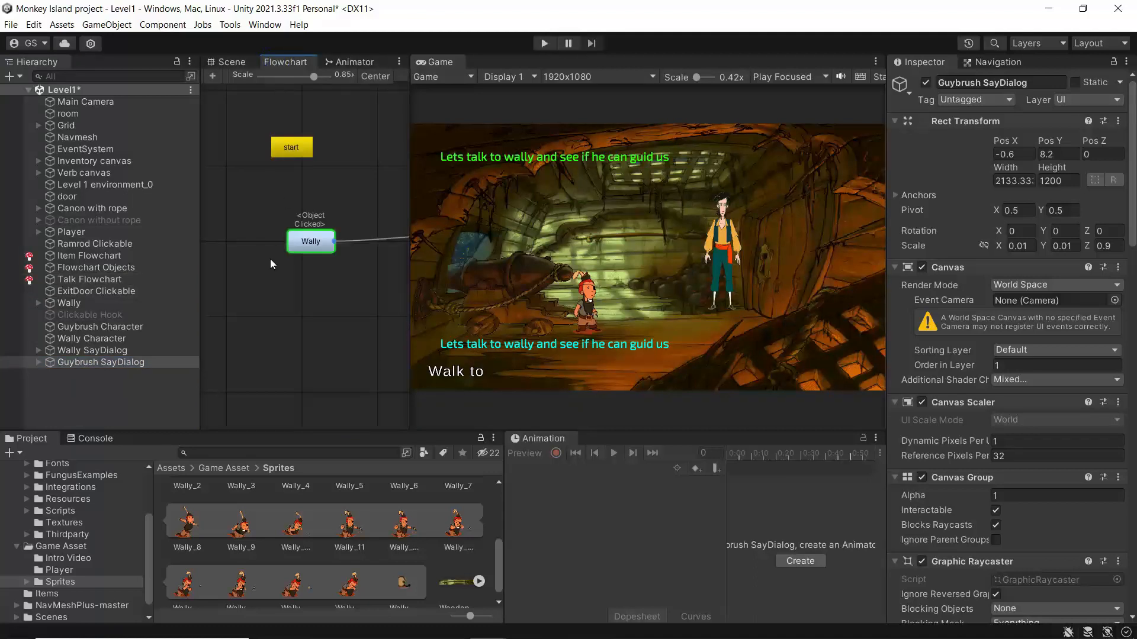
pyautogui.click(300, 247)
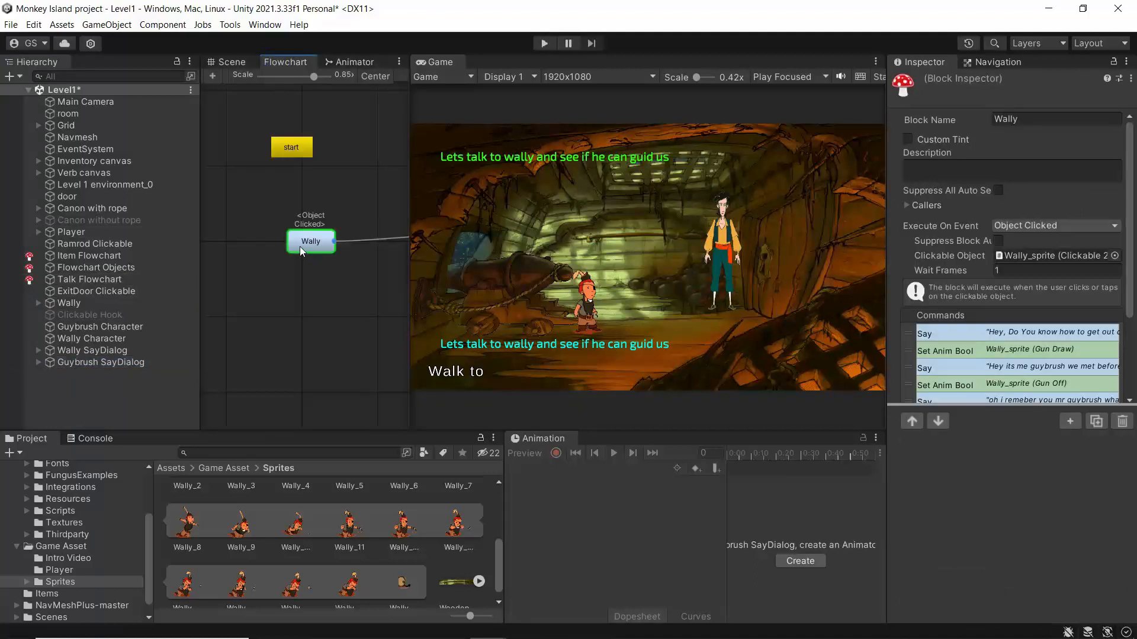
pyautogui.click(993, 335)
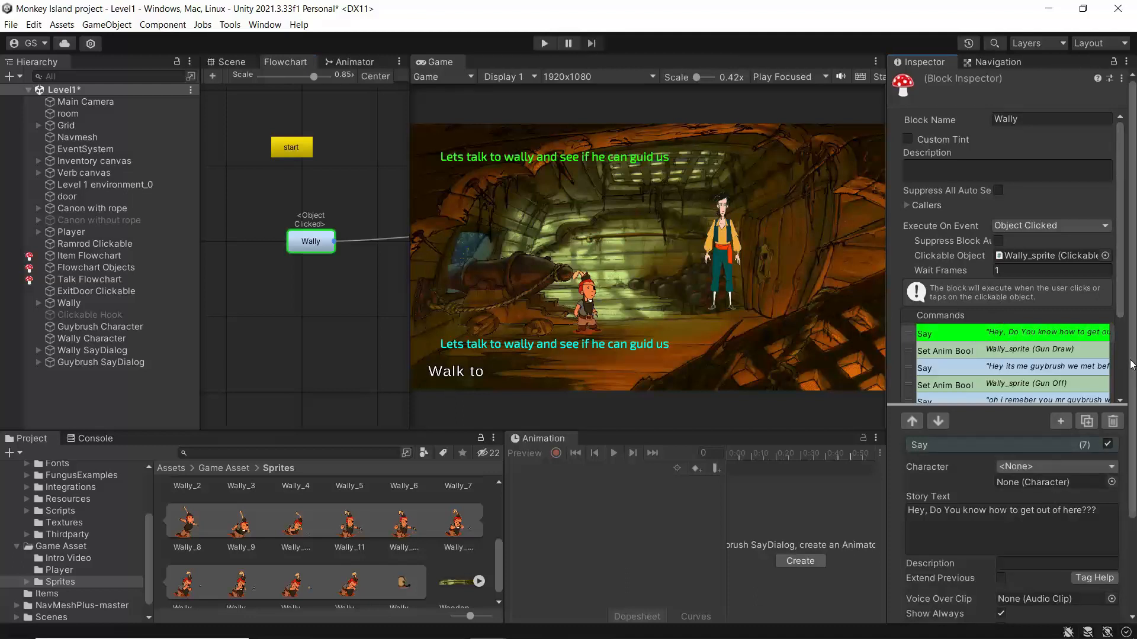
pyautogui.scroll(-2, 1122, 304)
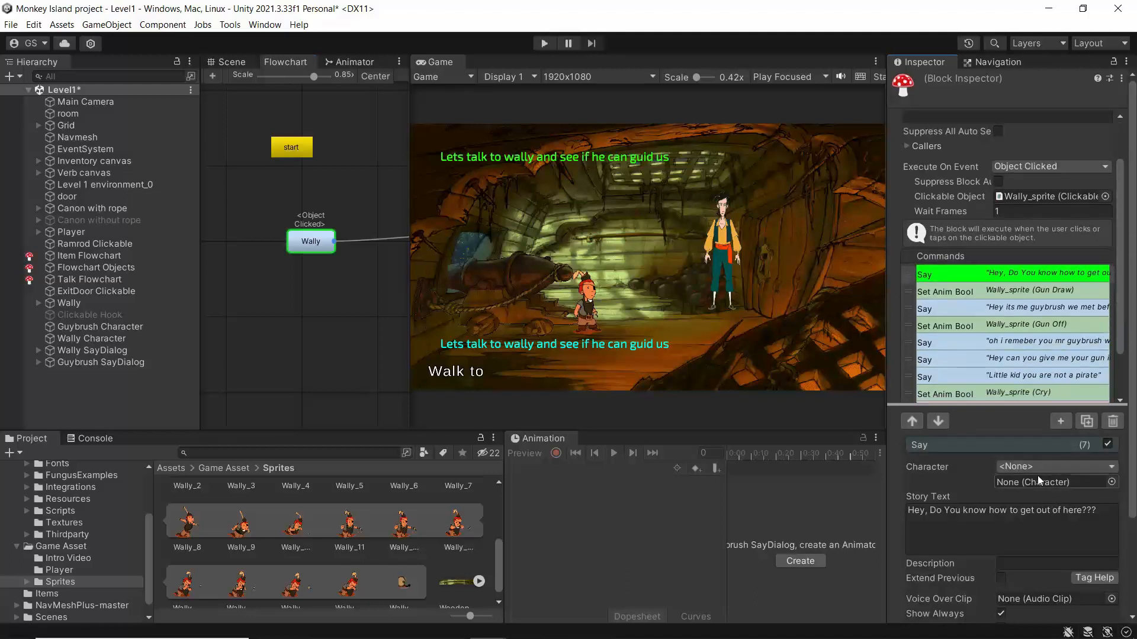
pyautogui.moveTo(1131, 405); pyautogui.dragTo(1131, 485)
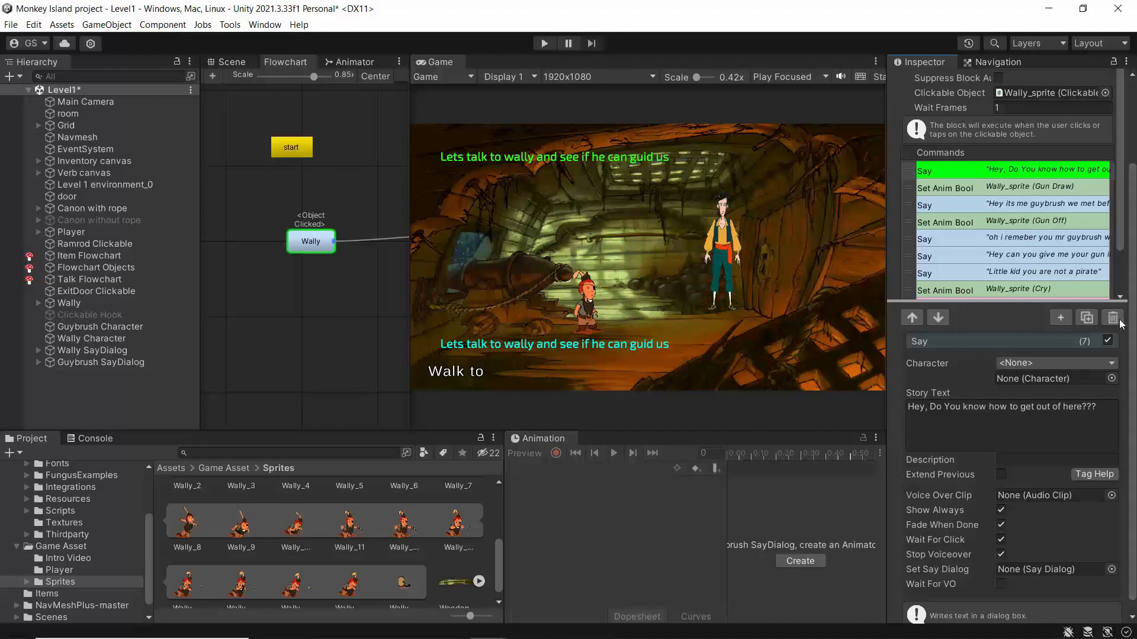
pyautogui.click(1020, 364)
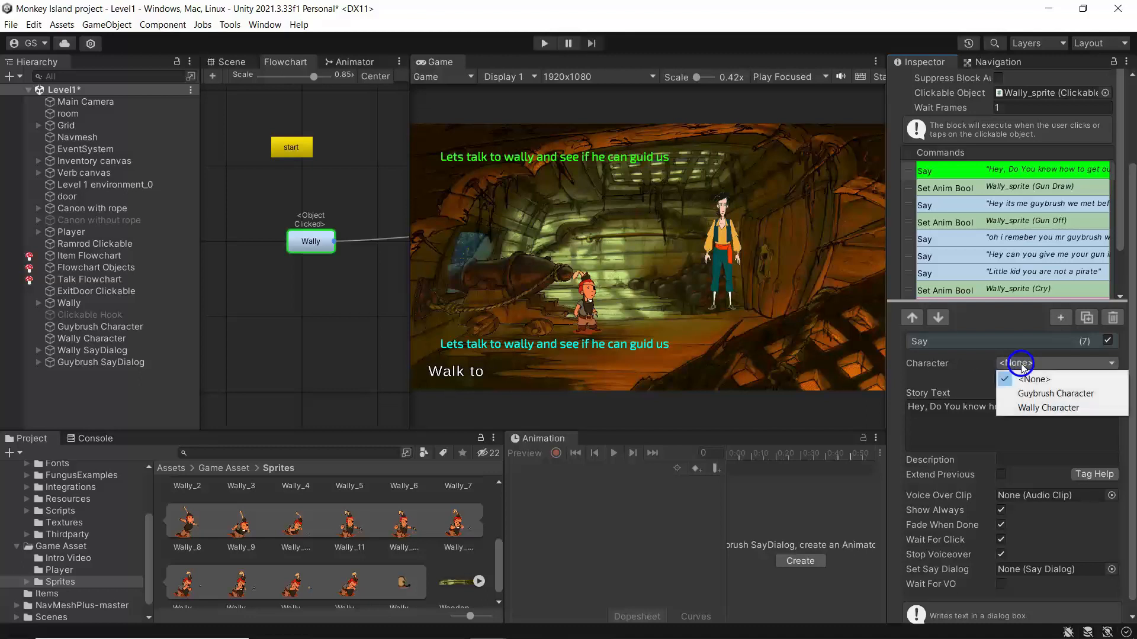
pyautogui.click(1035, 394)
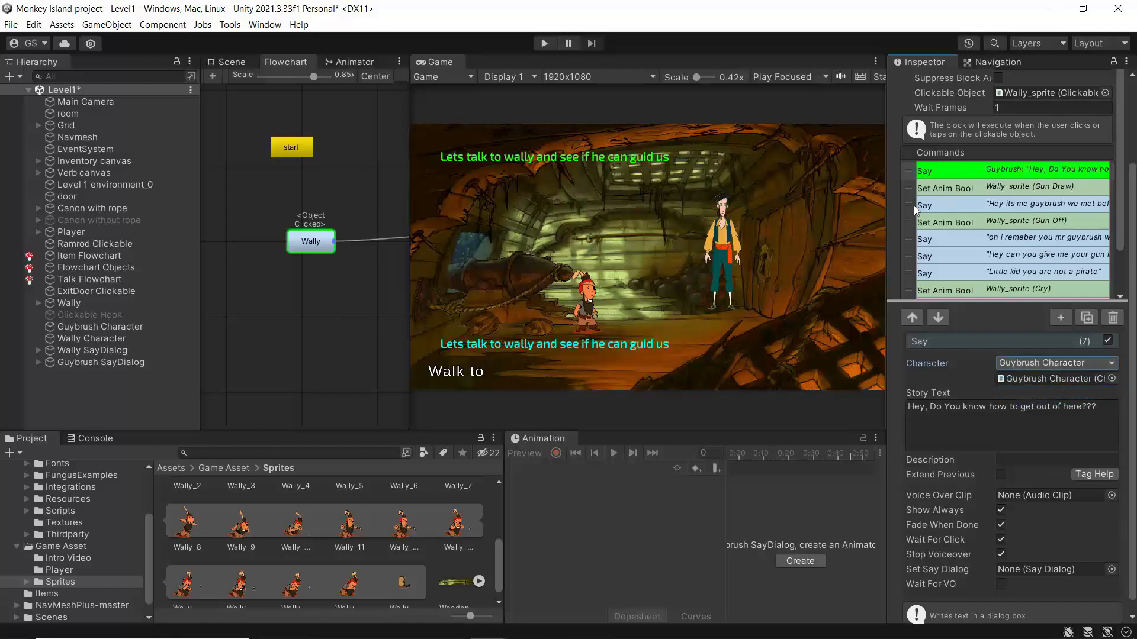
# Widen the block inspector and set the character of the "Hey its me guybrush we met before" Say command to Guybrush Character.
pyautogui.moveTo(886, 234); pyautogui.dragTo(785, 234)
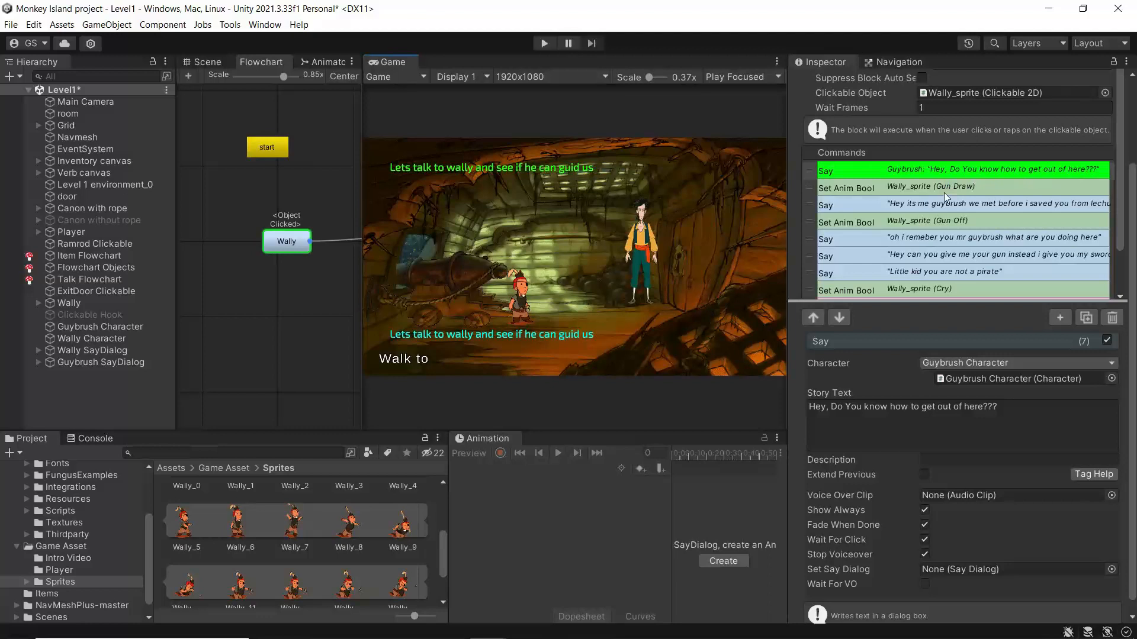
pyautogui.click(915, 204)
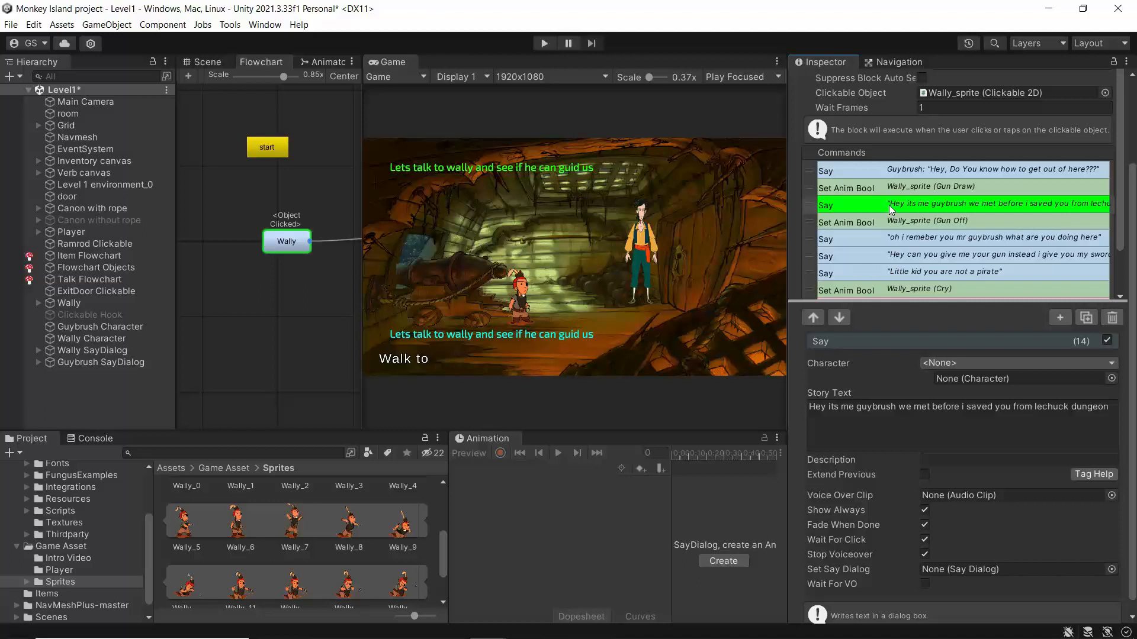
pyautogui.click(962, 364)
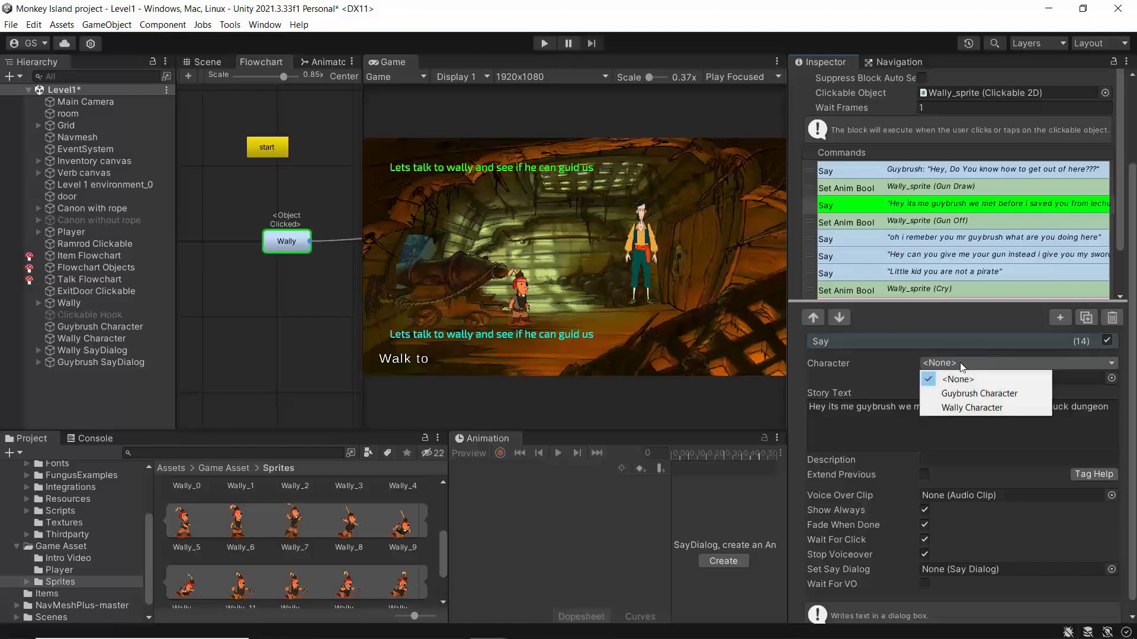
pyautogui.click(960, 394)
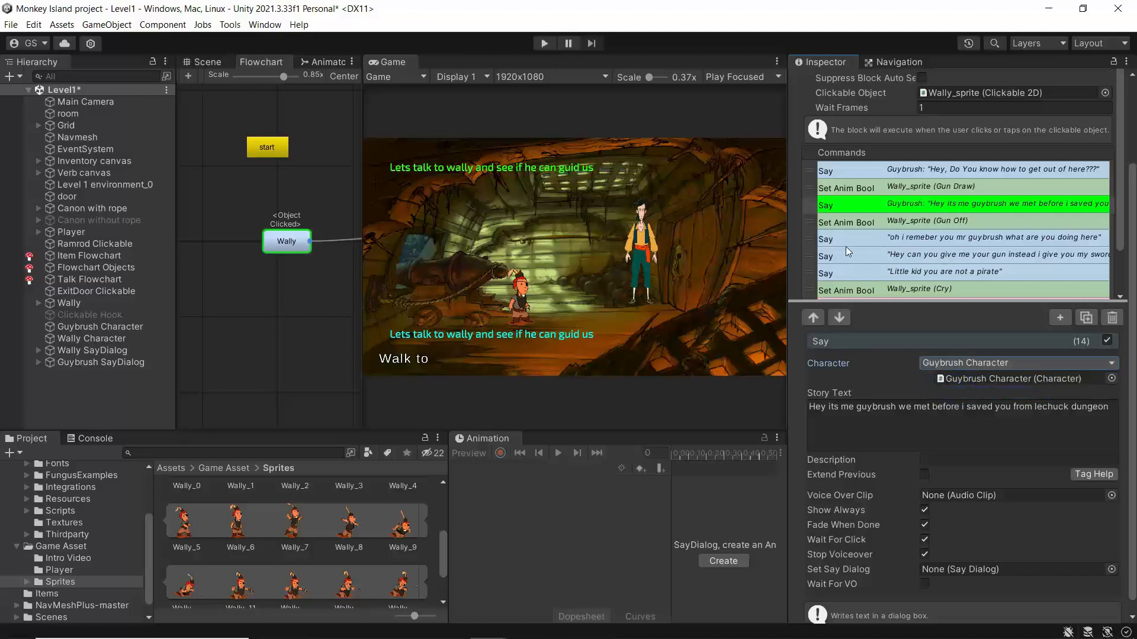
# Assign Wally Character to the "oh i remeber you mr guybrush" line and Guybrush Character to the "Hey can you give me your gun" line.
pyautogui.click(924, 243)
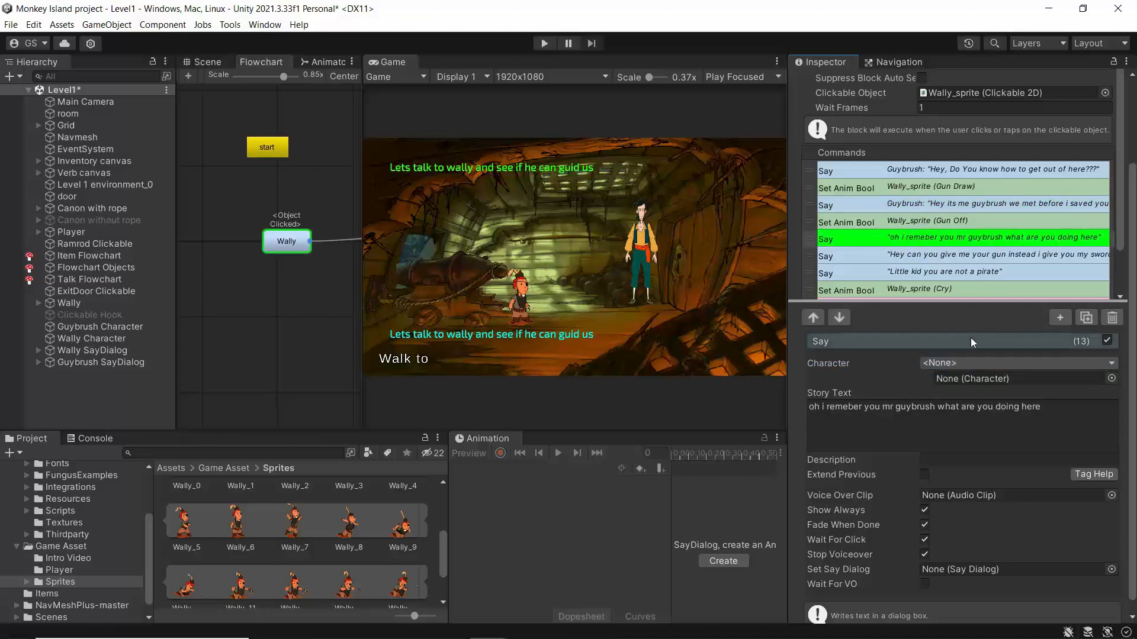
pyautogui.click(972, 362)
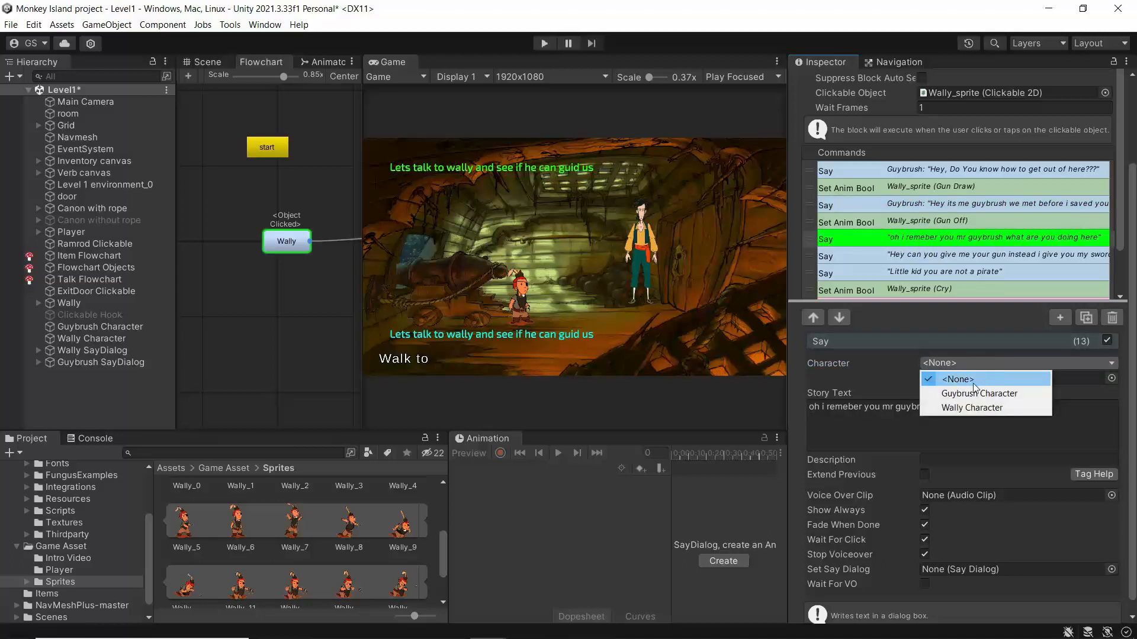
pyautogui.click(960, 409)
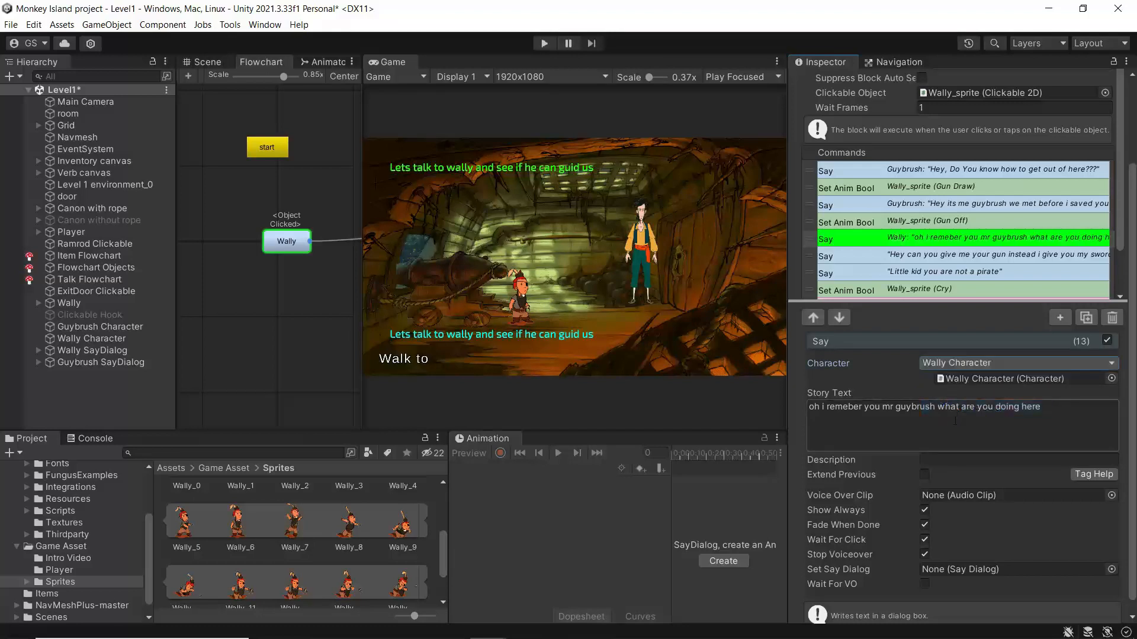
pyautogui.click(904, 259)
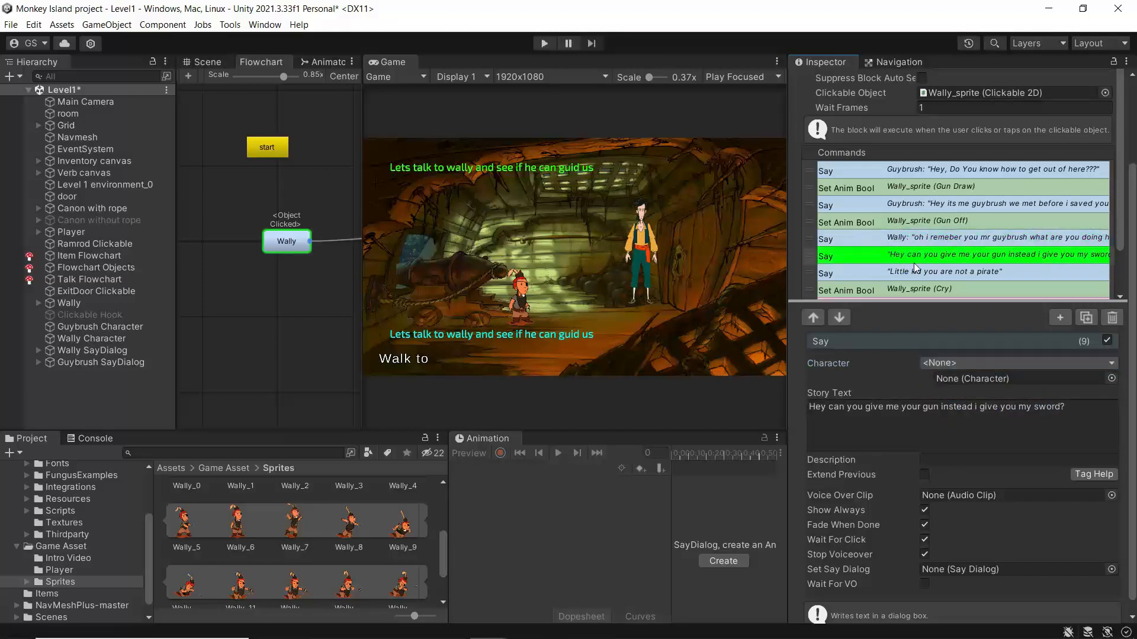
pyautogui.click(960, 363)
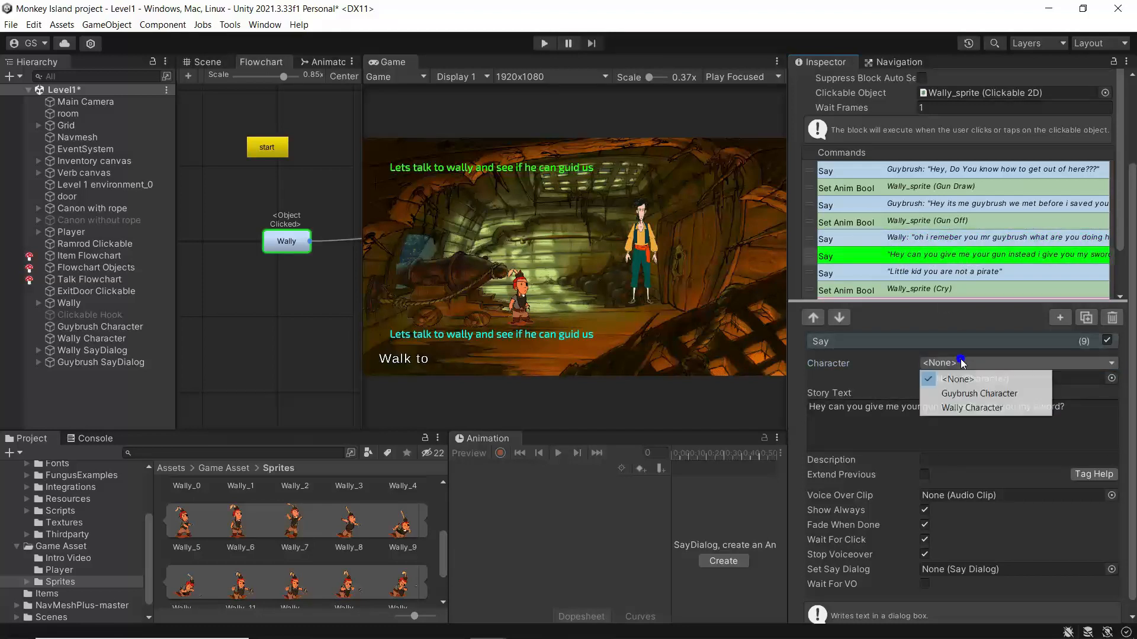
pyautogui.click(945, 393)
# Set the character of the "Little kid you are not a pirate" Say command to Guybrush Character.
pyautogui.click(910, 273)
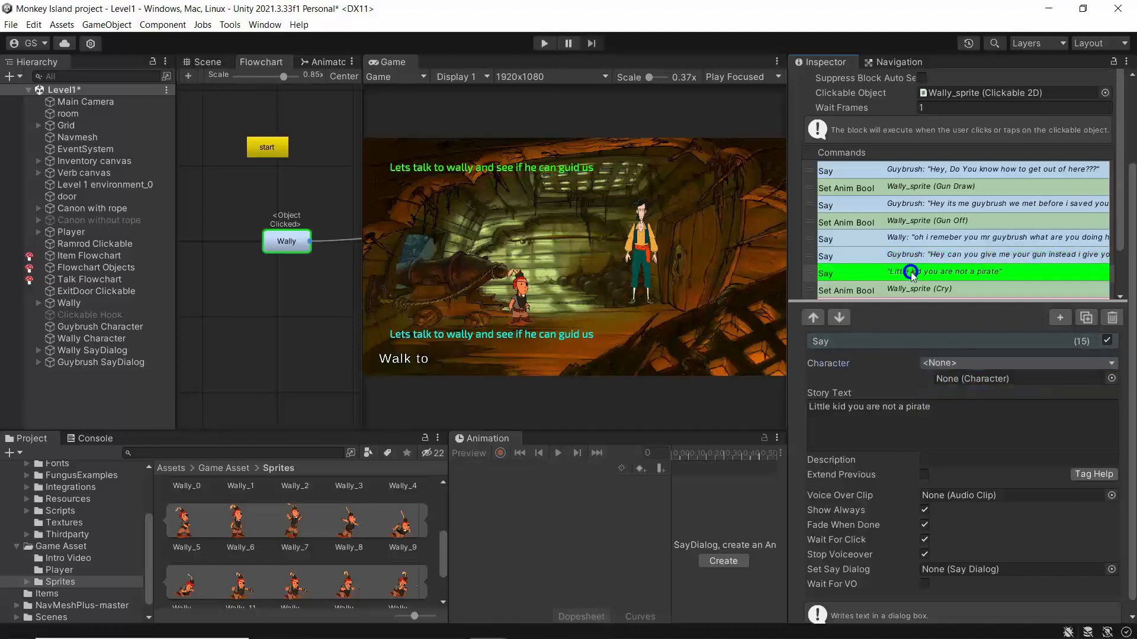
pyautogui.click(946, 366)
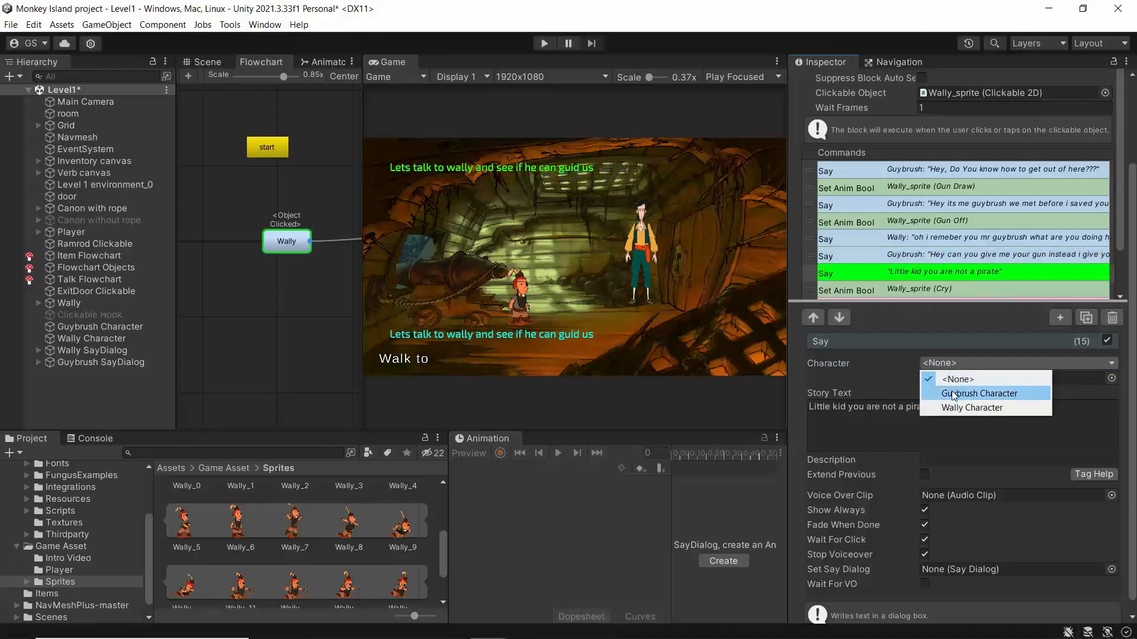
pyautogui.click(942, 393)
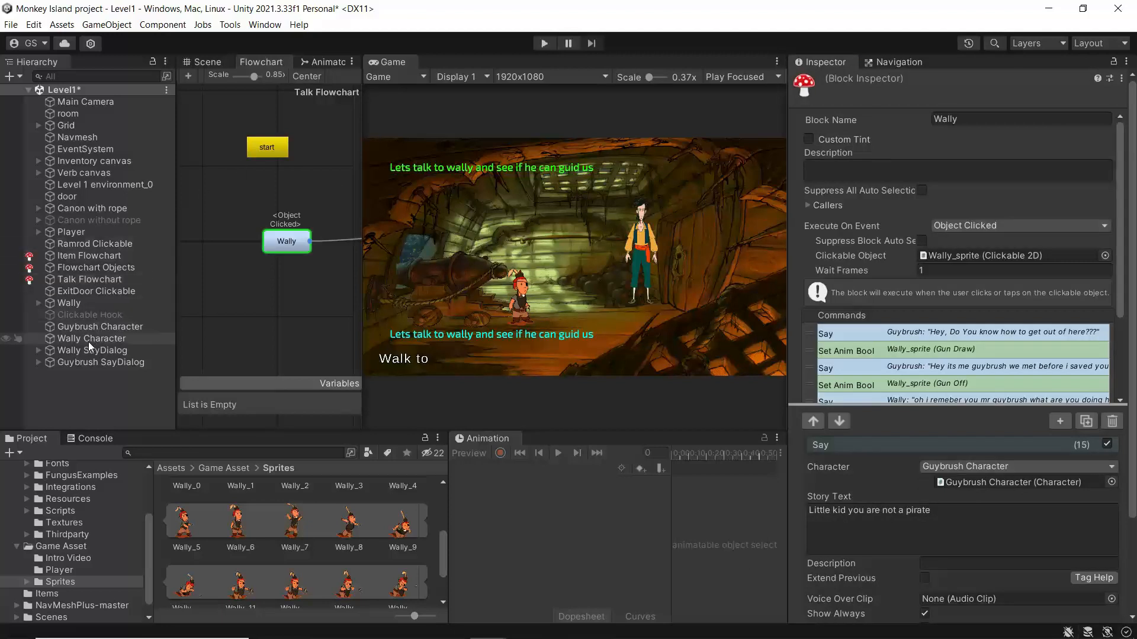
# Deactivate the Guybrush SayDialog object in the Level1 scene.
pyautogui.click(80, 362)
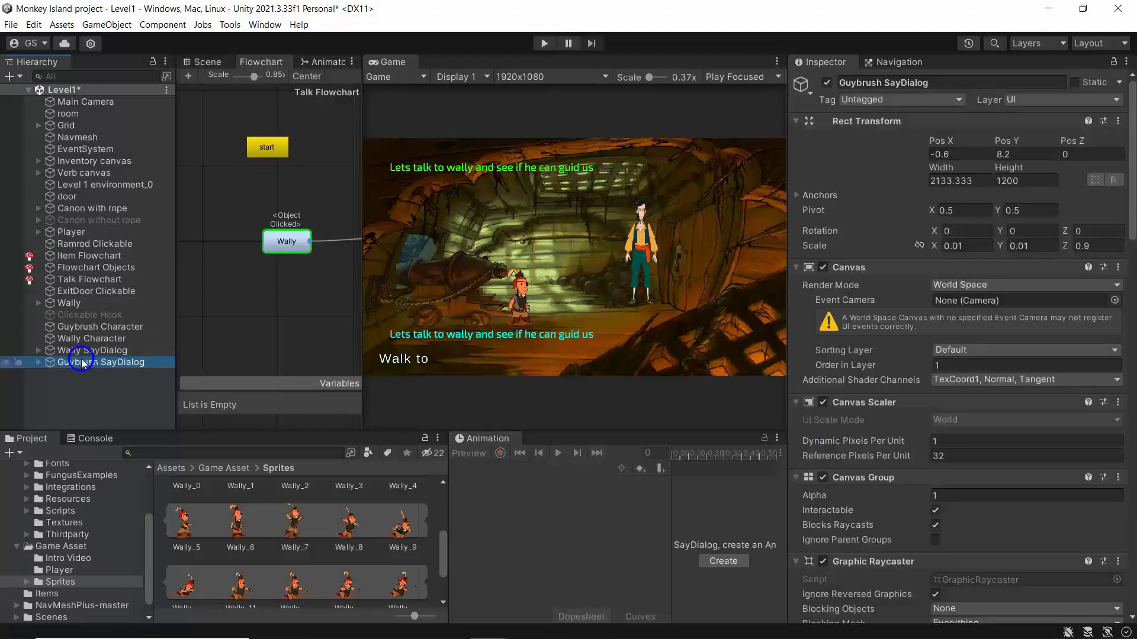
pyautogui.click(827, 82)
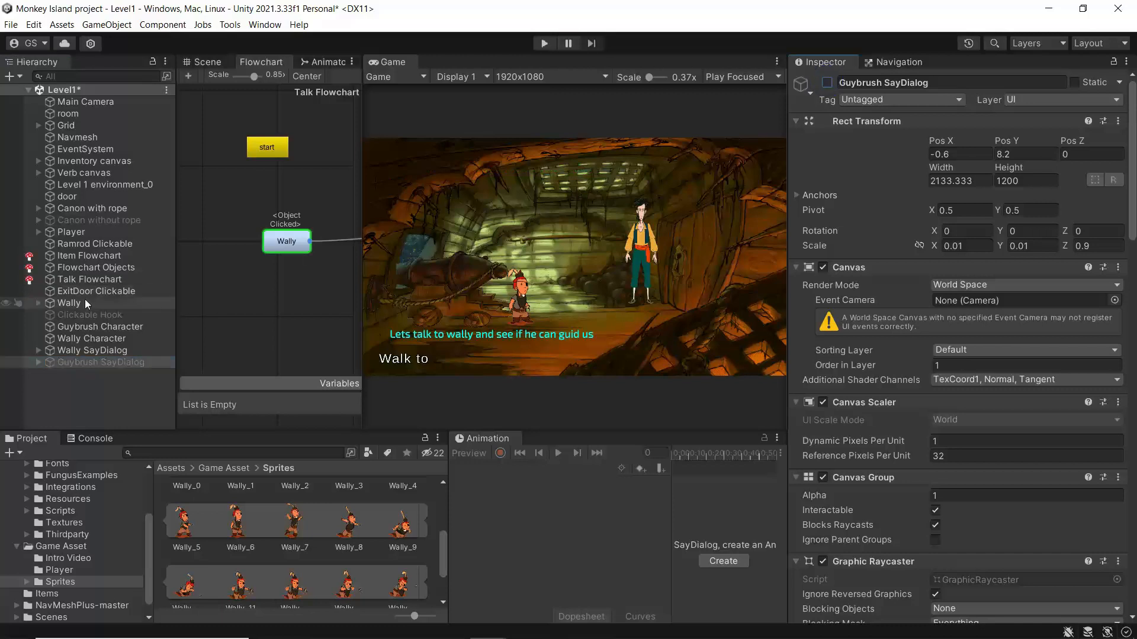
pyautogui.click(84, 328)
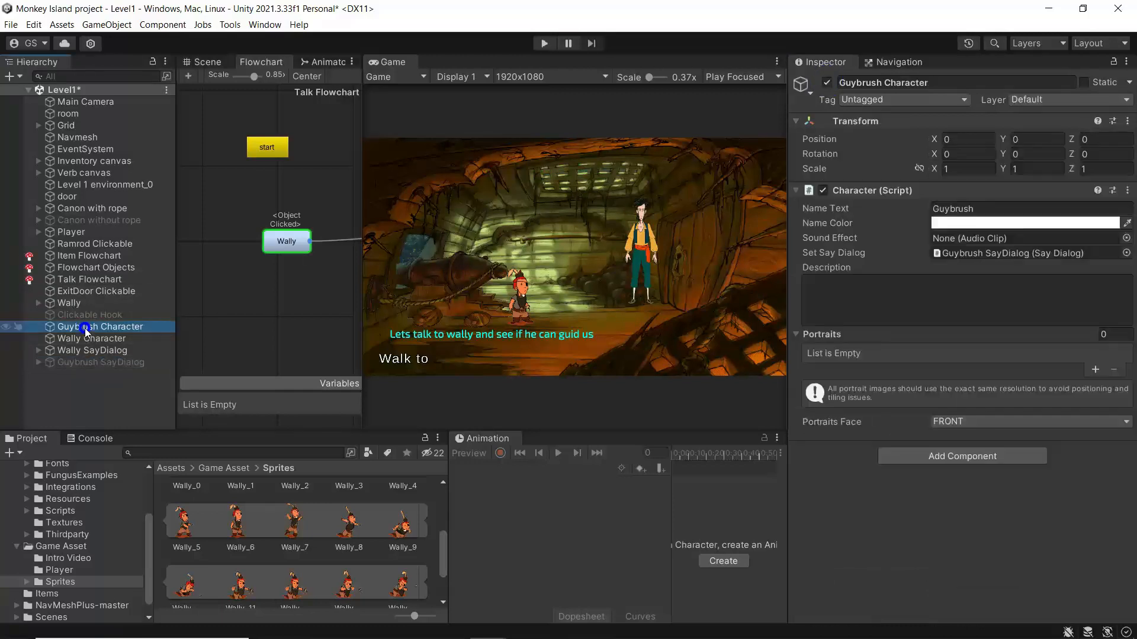
pyautogui.click(827, 83)
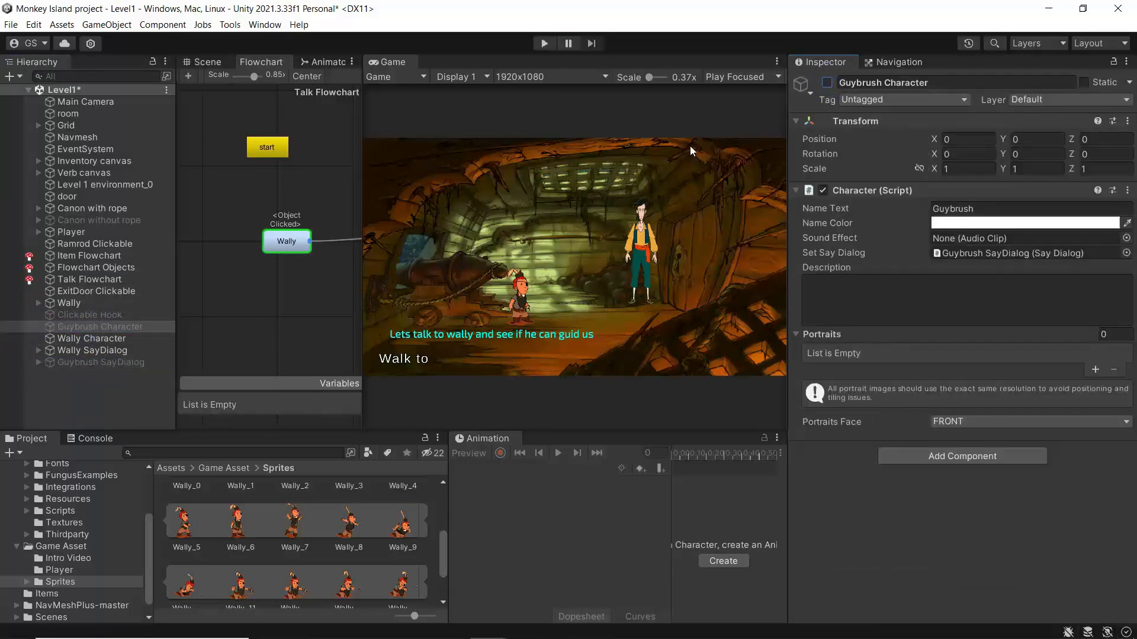
pyautogui.click(826, 82)
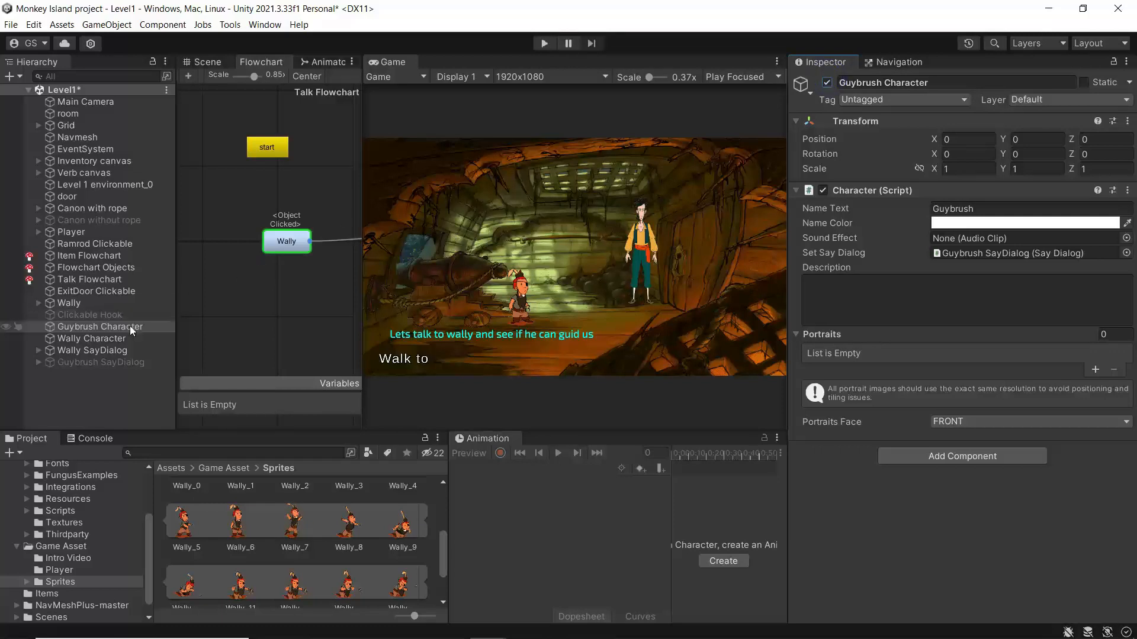
# Deactivate the Wally SayDialog object in the Level1 scene.
pyautogui.click(95, 351)
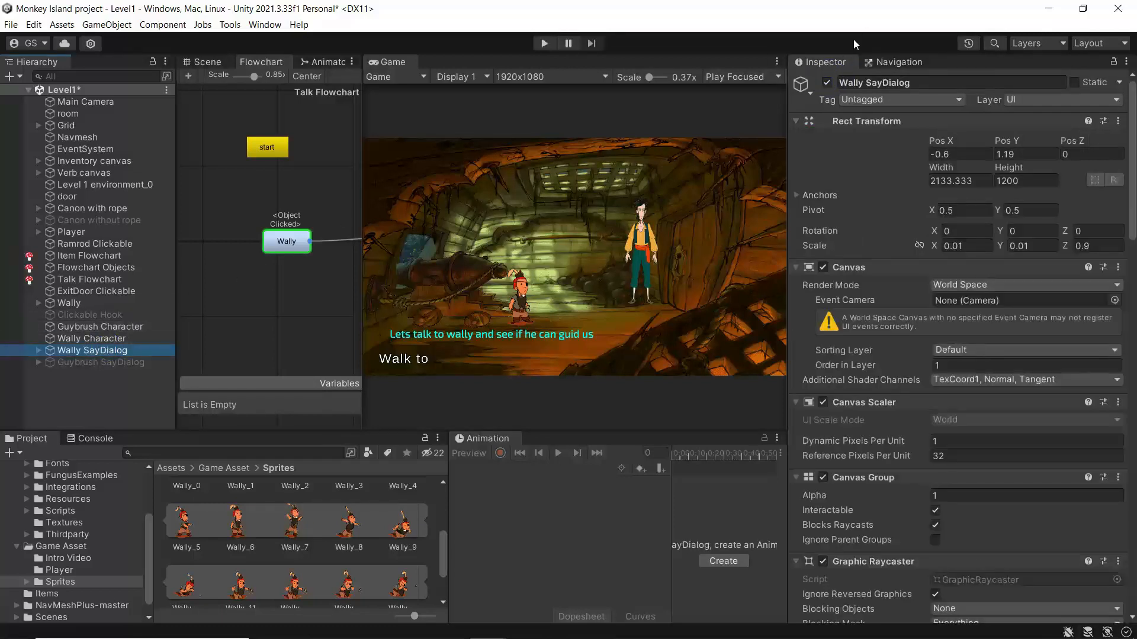
pyautogui.click(827, 83)
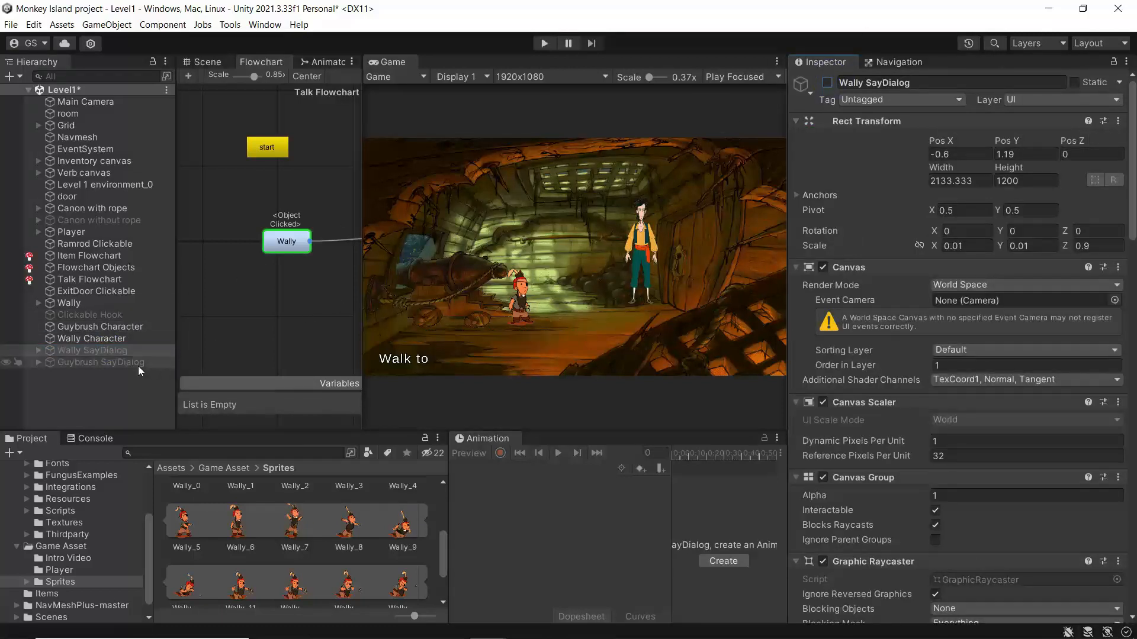
# Play-test the scene by talking to Wally and advancing through every line of the conversation, and stop play mode.
pyautogui.click(545, 43)
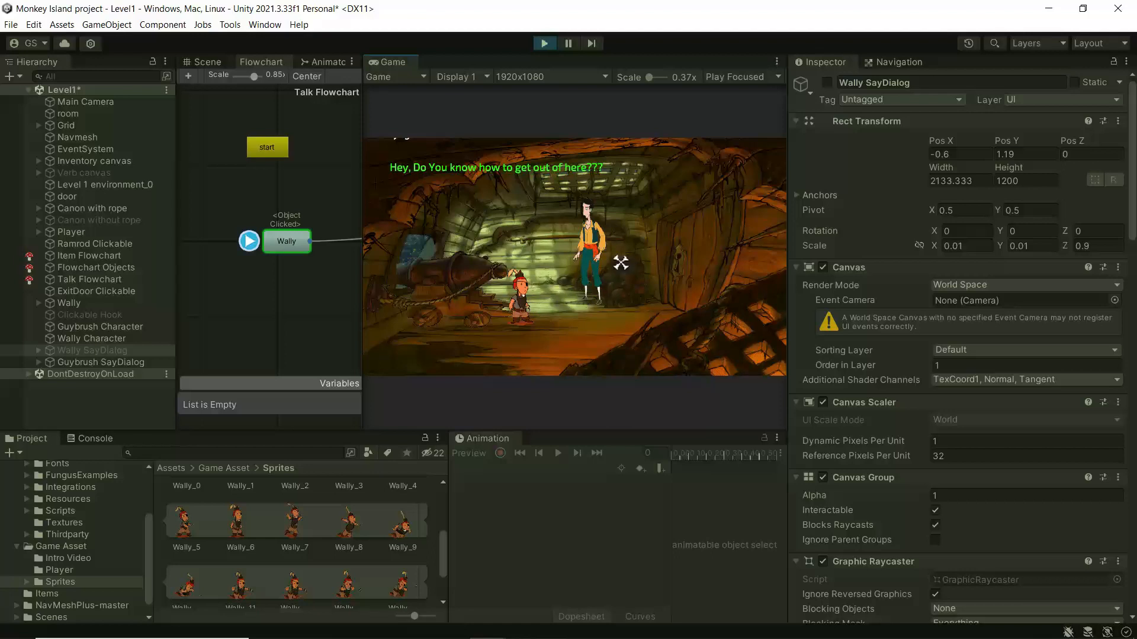
pyautogui.click(595, 296)
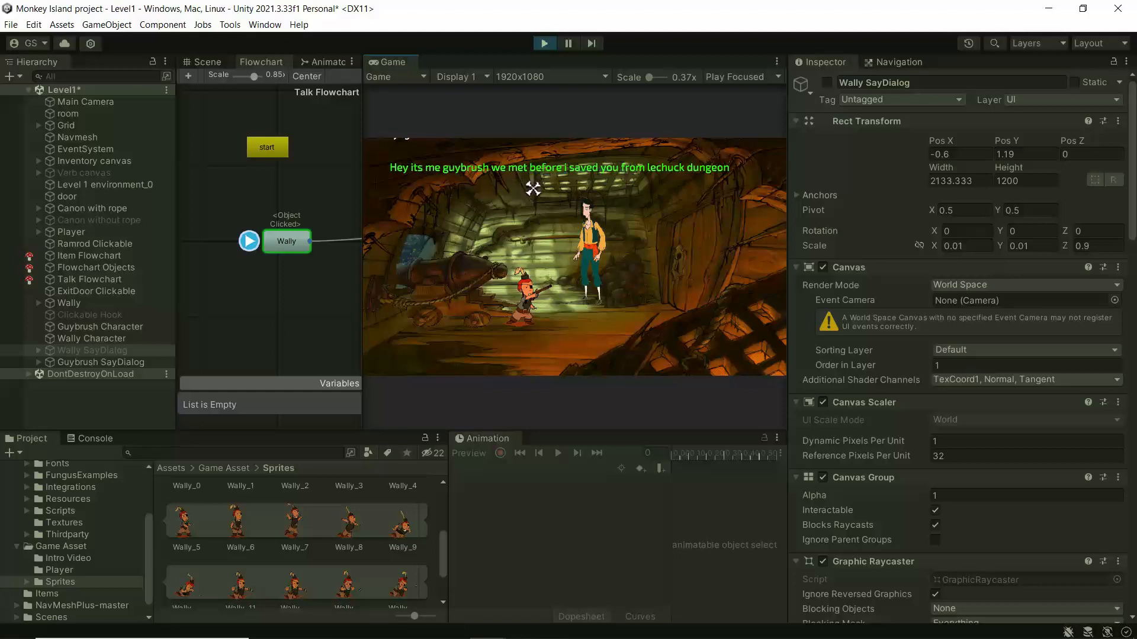
pyautogui.click(644, 248)
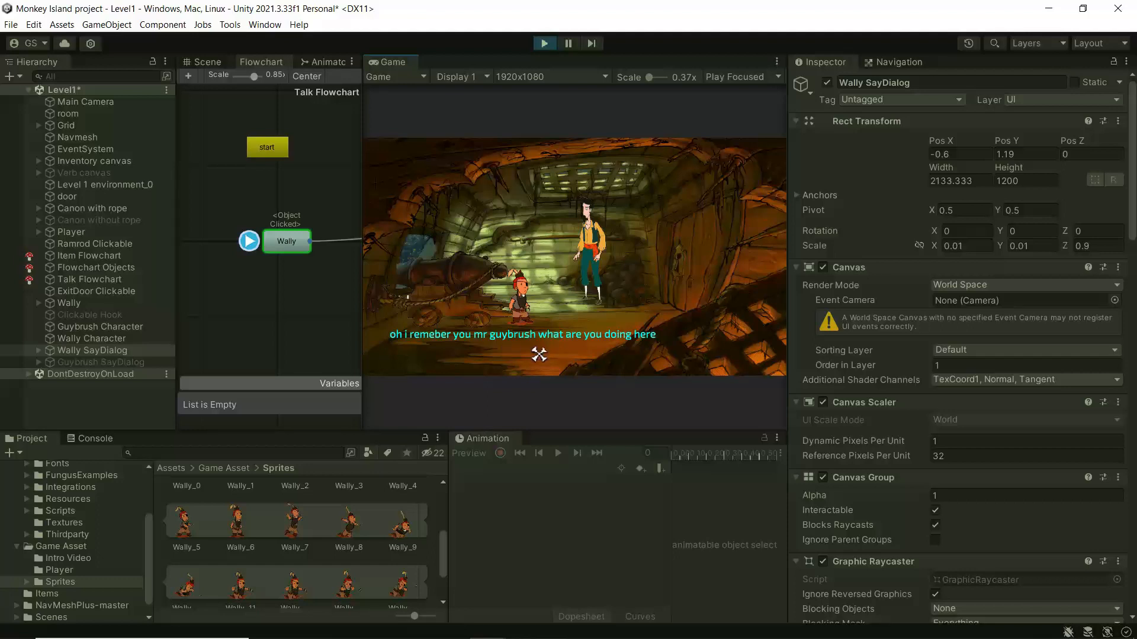
pyautogui.click(592, 350)
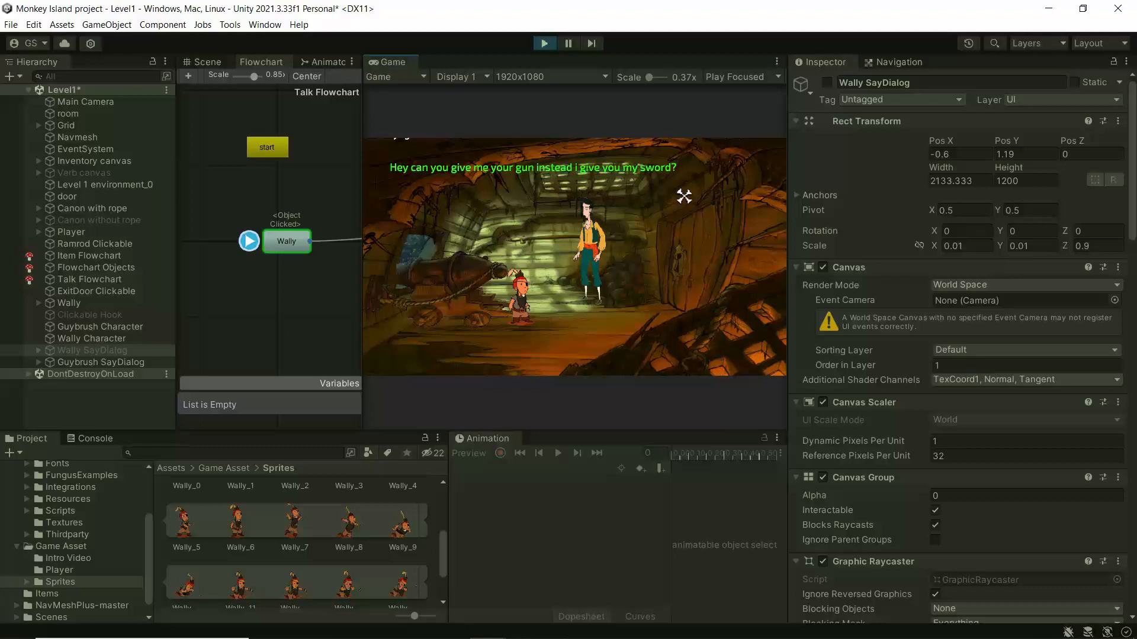
pyautogui.click(560, 267)
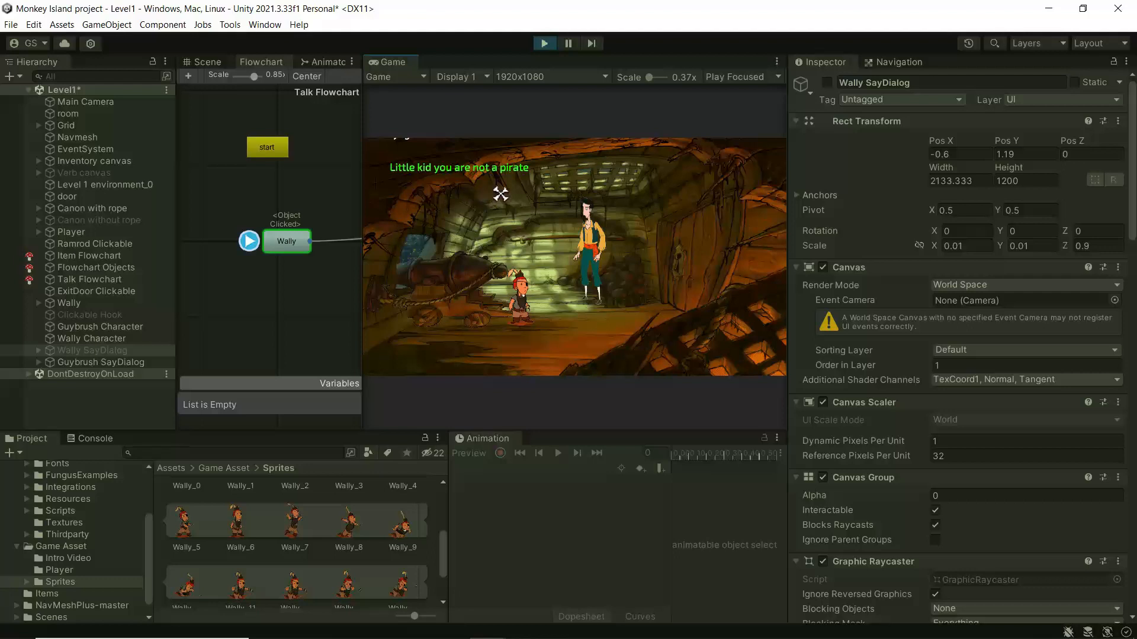
pyautogui.click(530, 327)
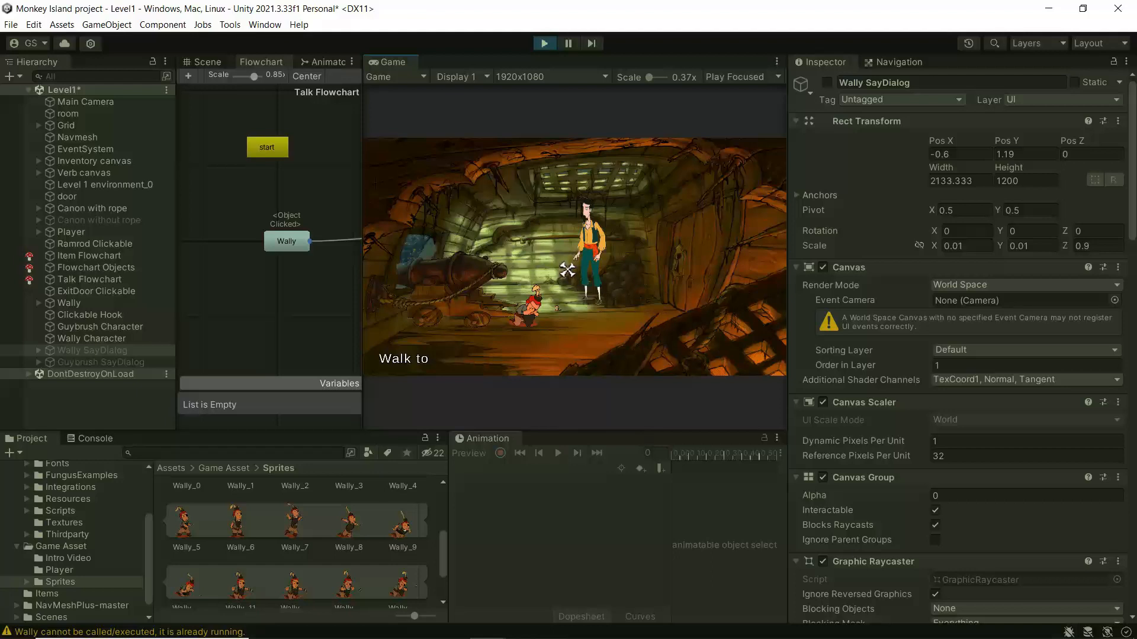
pyautogui.click(543, 45)
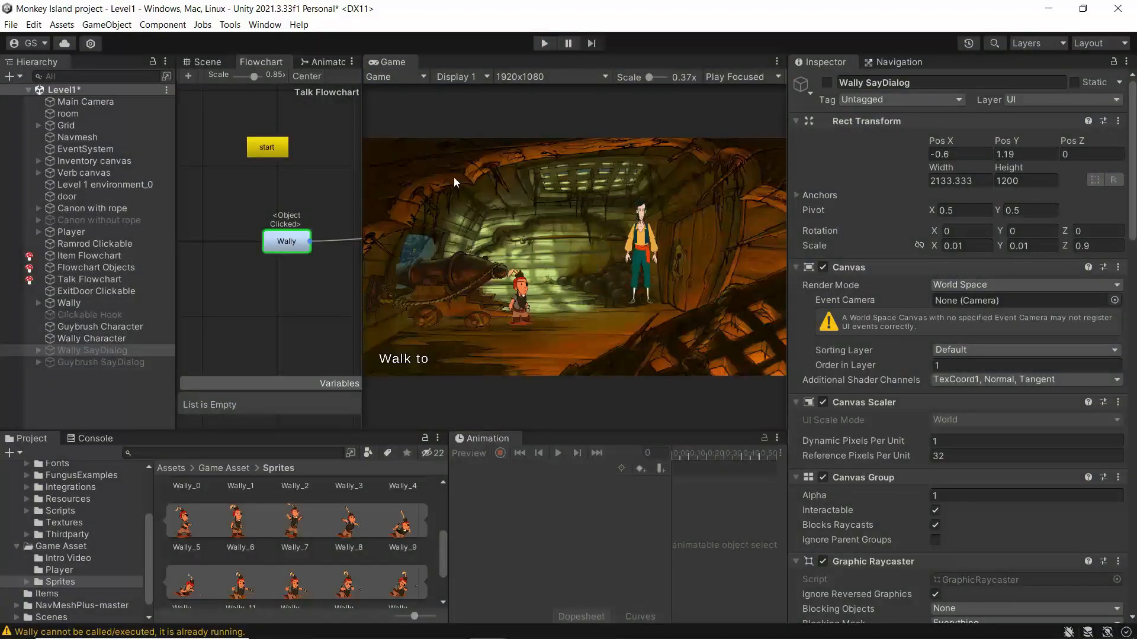